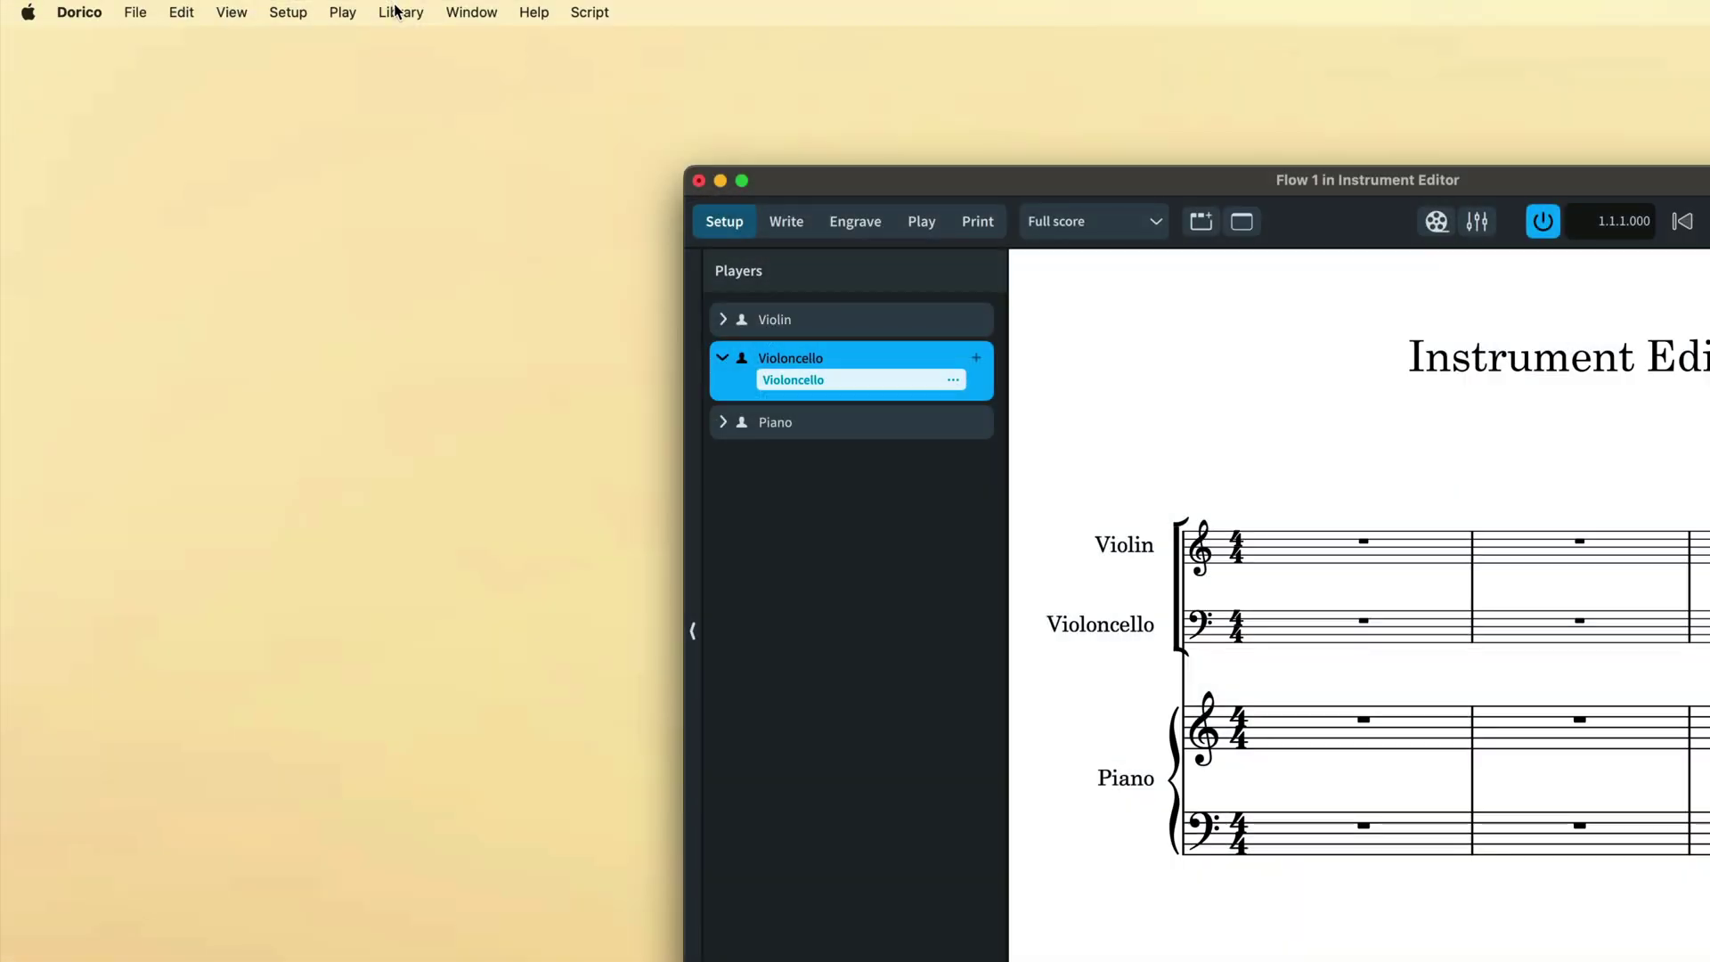
Step: After trying the library editors list and jump bar, edit the Violoncello's instrument definition
{"action": "left_click", "coordinate": [400, 12]}
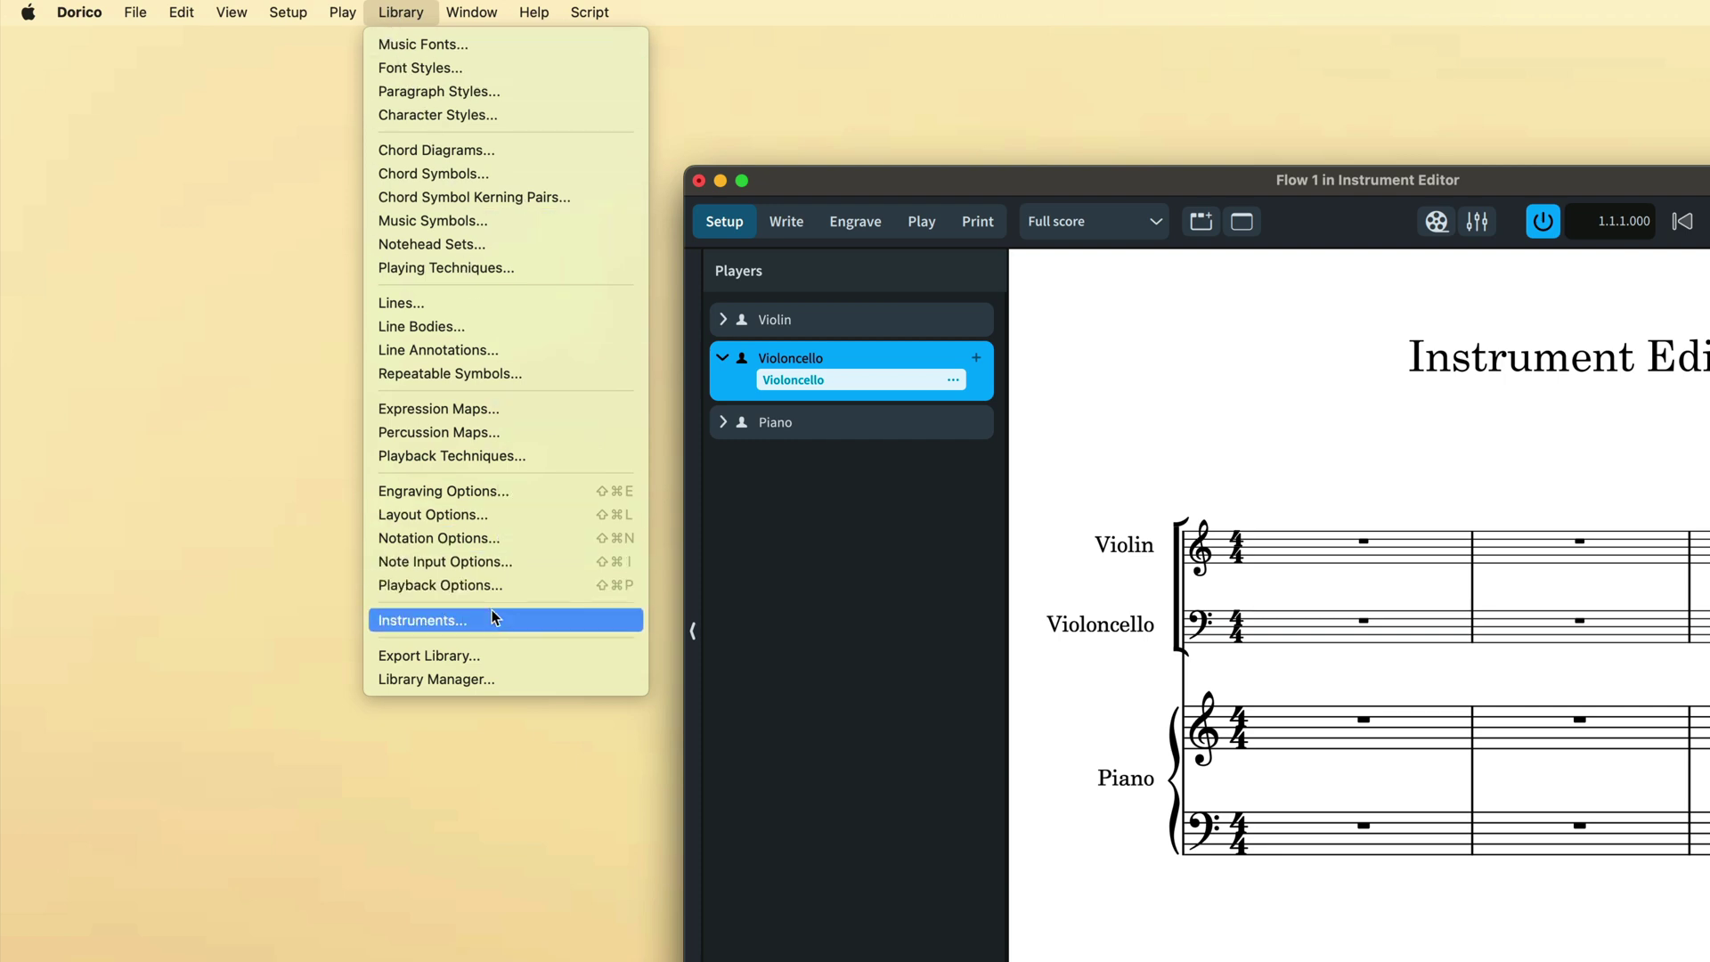
{"action": "key", "text": "Escape"}
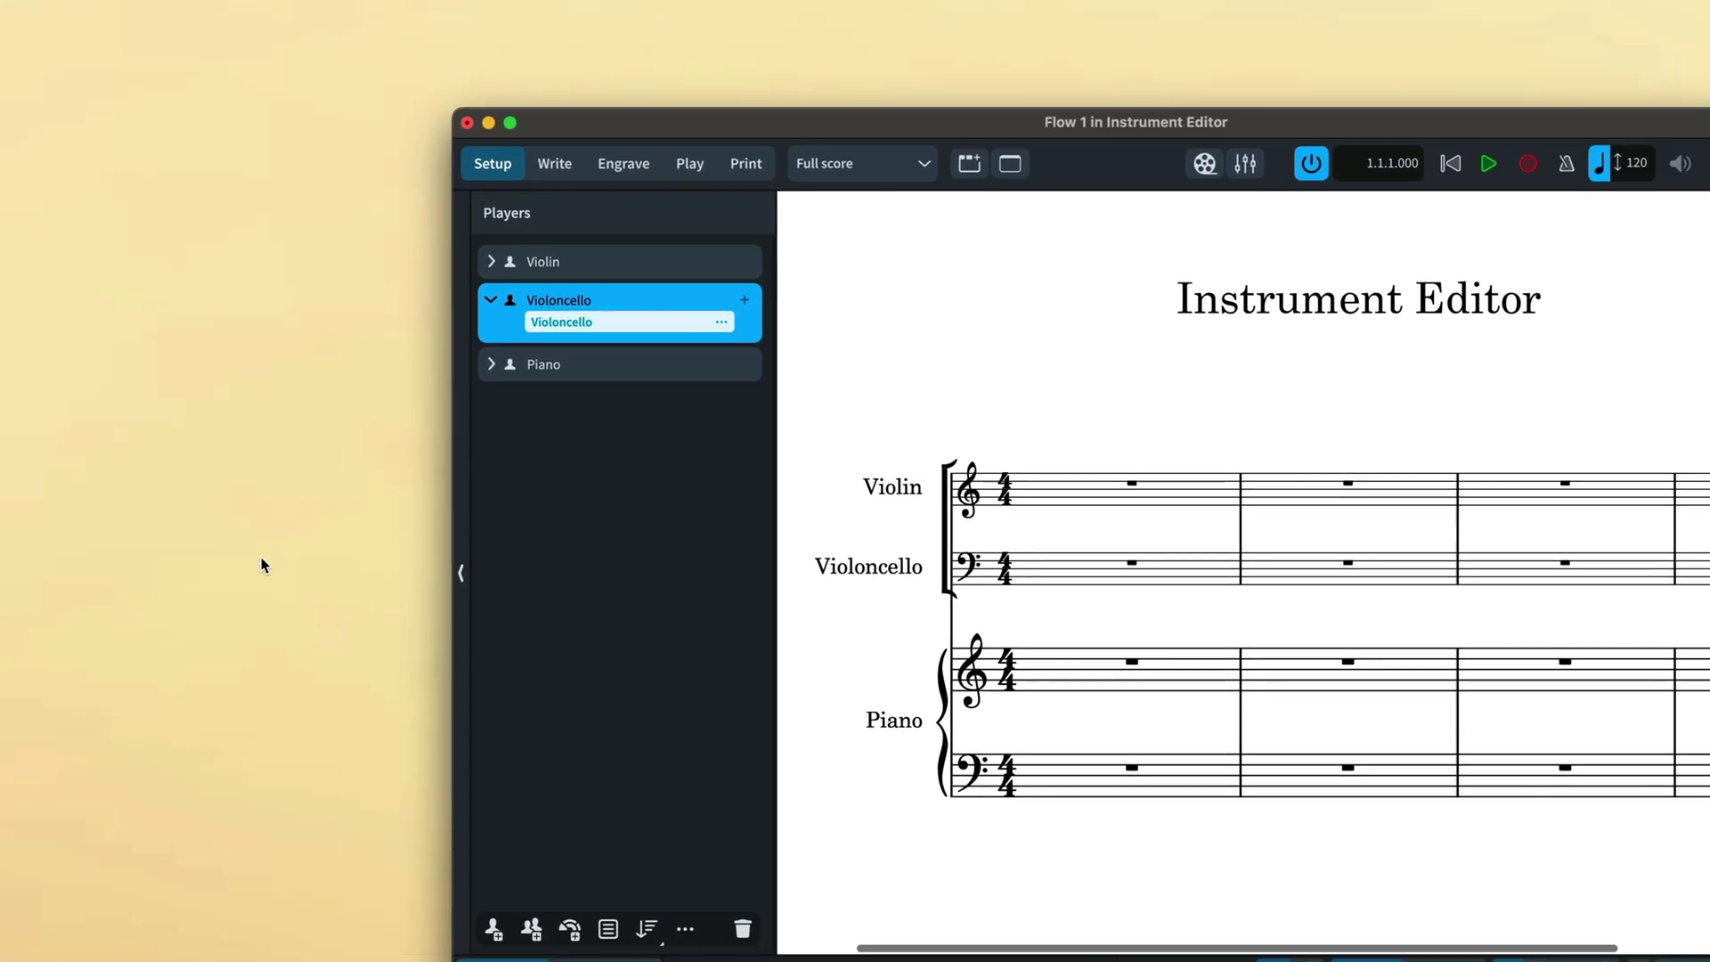
{"action": "key", "text": "j"}
{"action": "key", "text": "Right"}
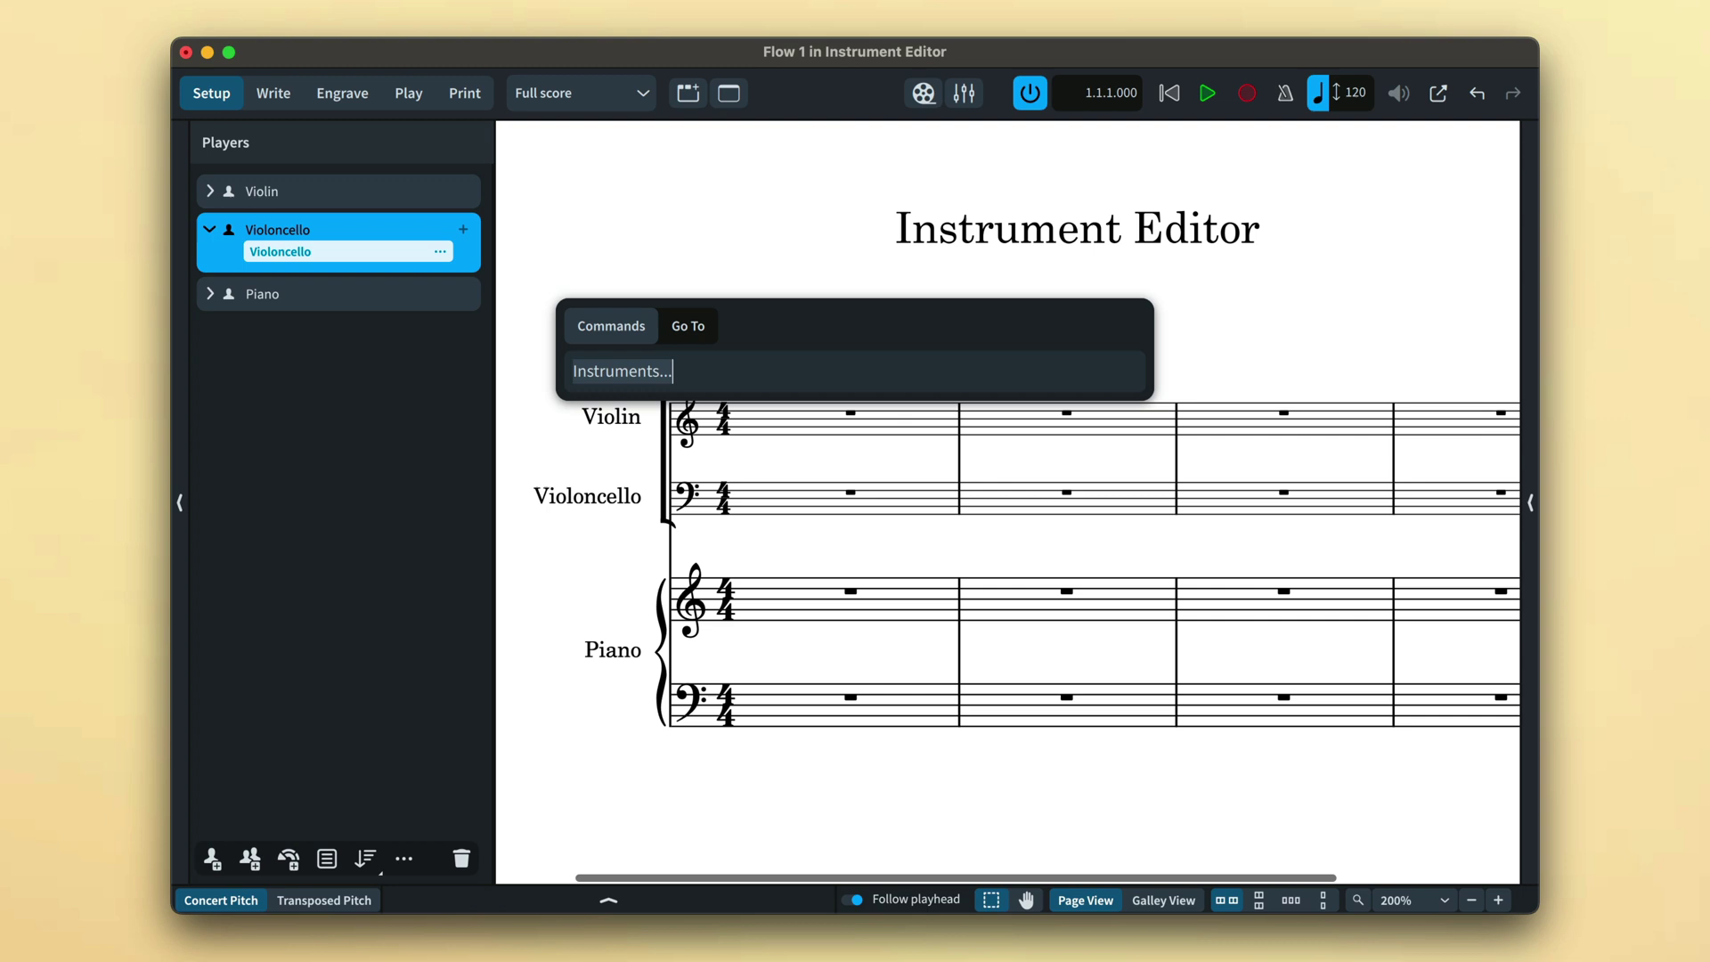
{"action": "key", "text": "Escape"}
{"action": "left_click", "coordinate": [440, 253]}
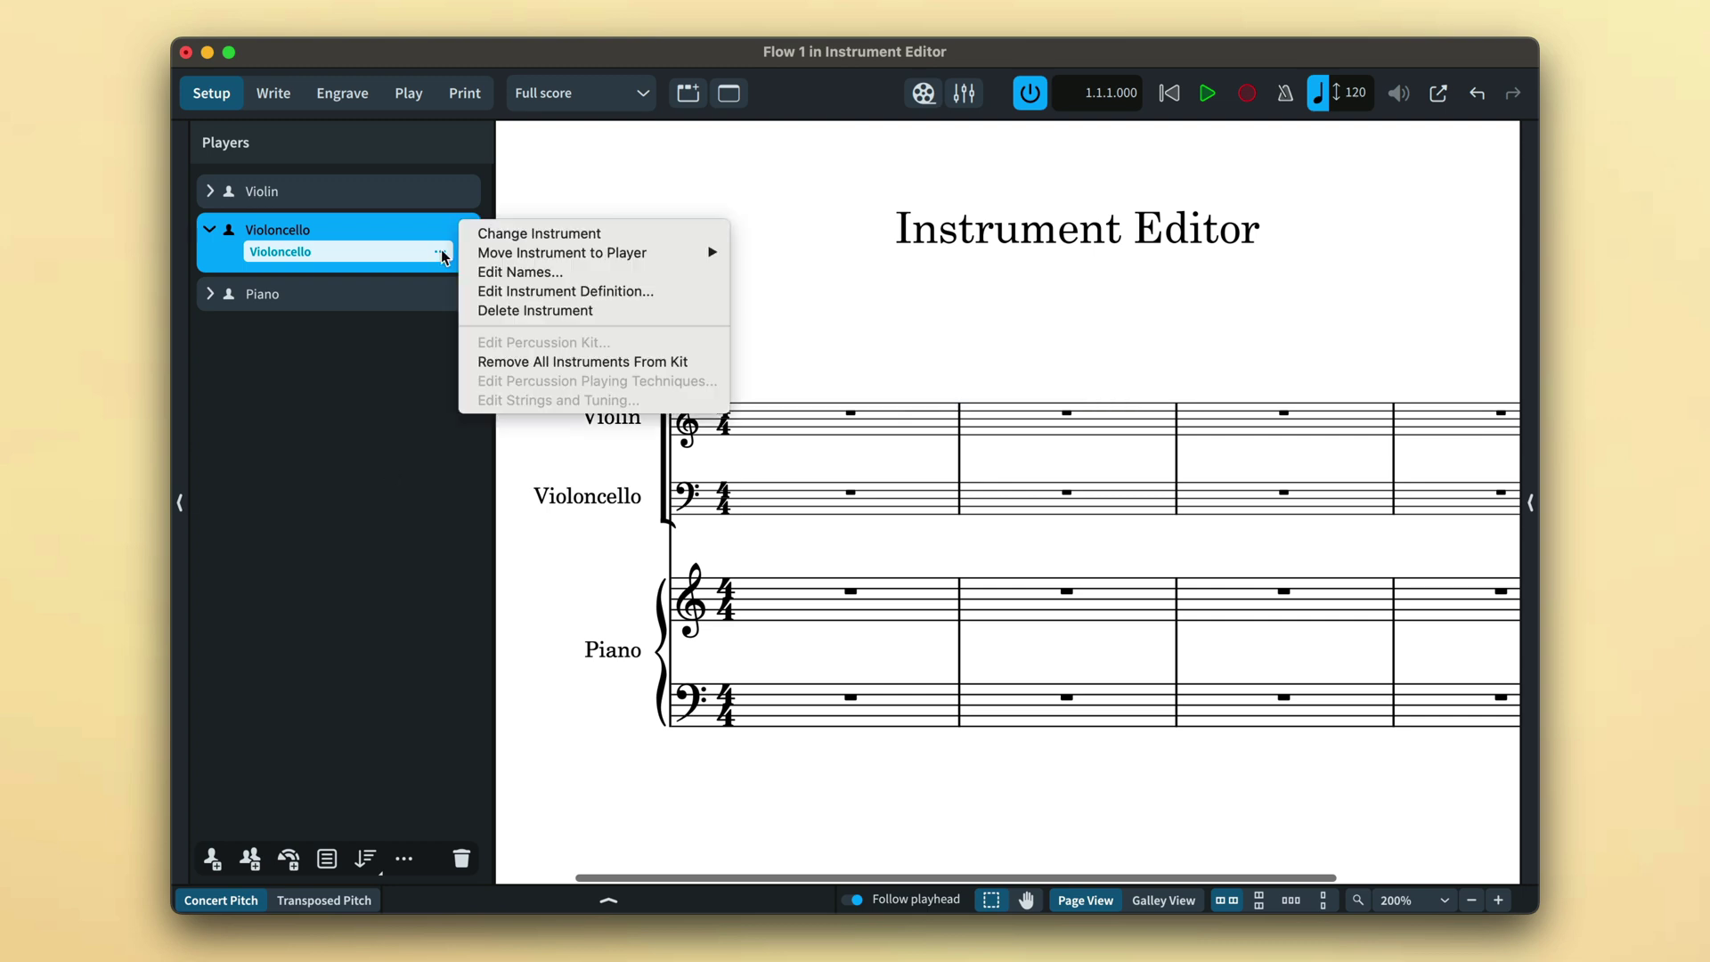
{"action": "left_click", "coordinate": [671, 292]}
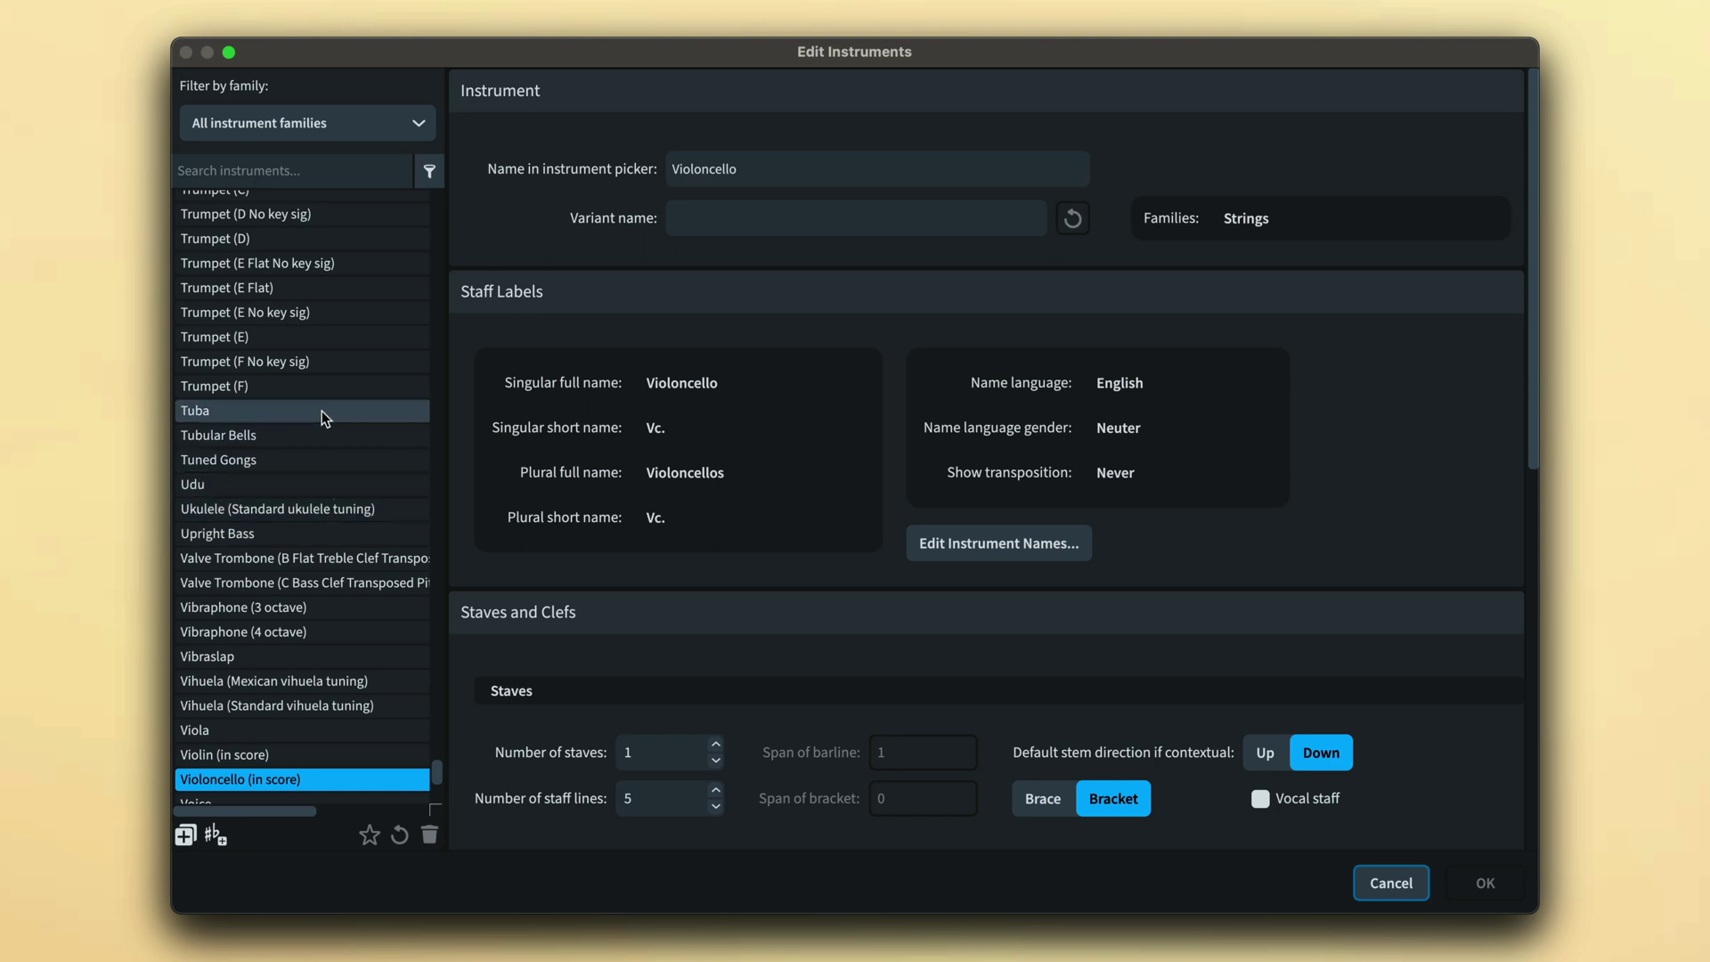
Step: Filter the instrument list to Keyboard instruments, then back to all families
{"action": "left_click", "coordinate": [367, 127]}
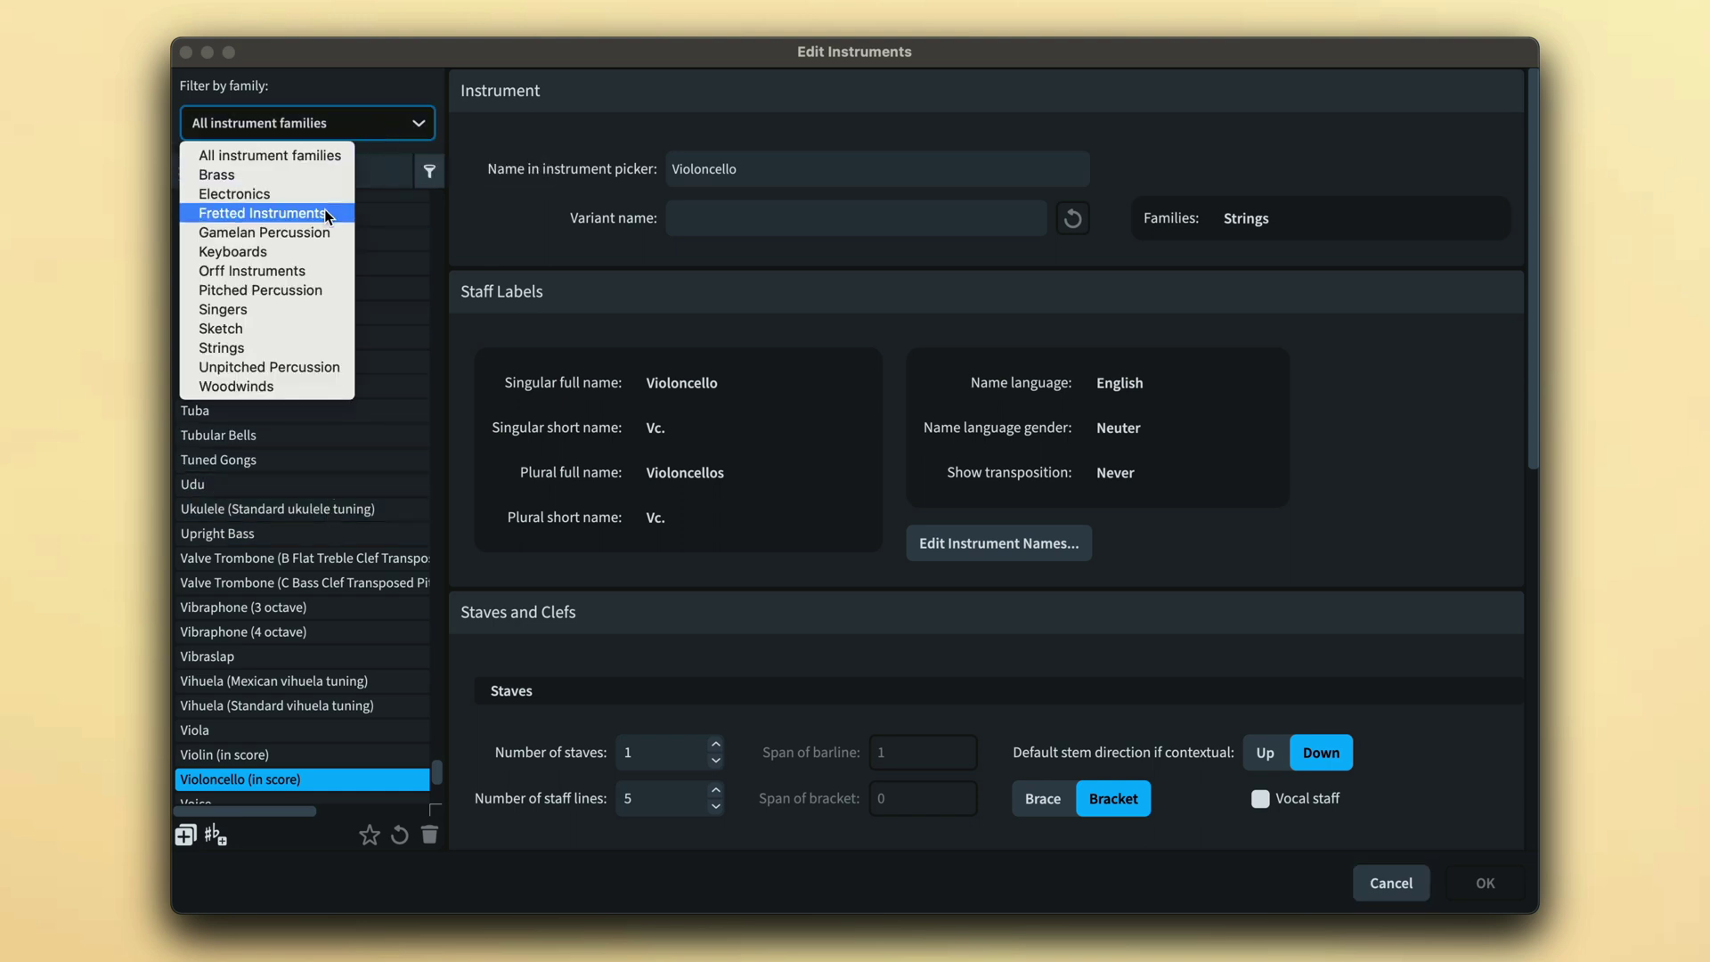
{"action": "left_click", "coordinate": [308, 248]}
{"action": "left_click", "coordinate": [354, 129]}
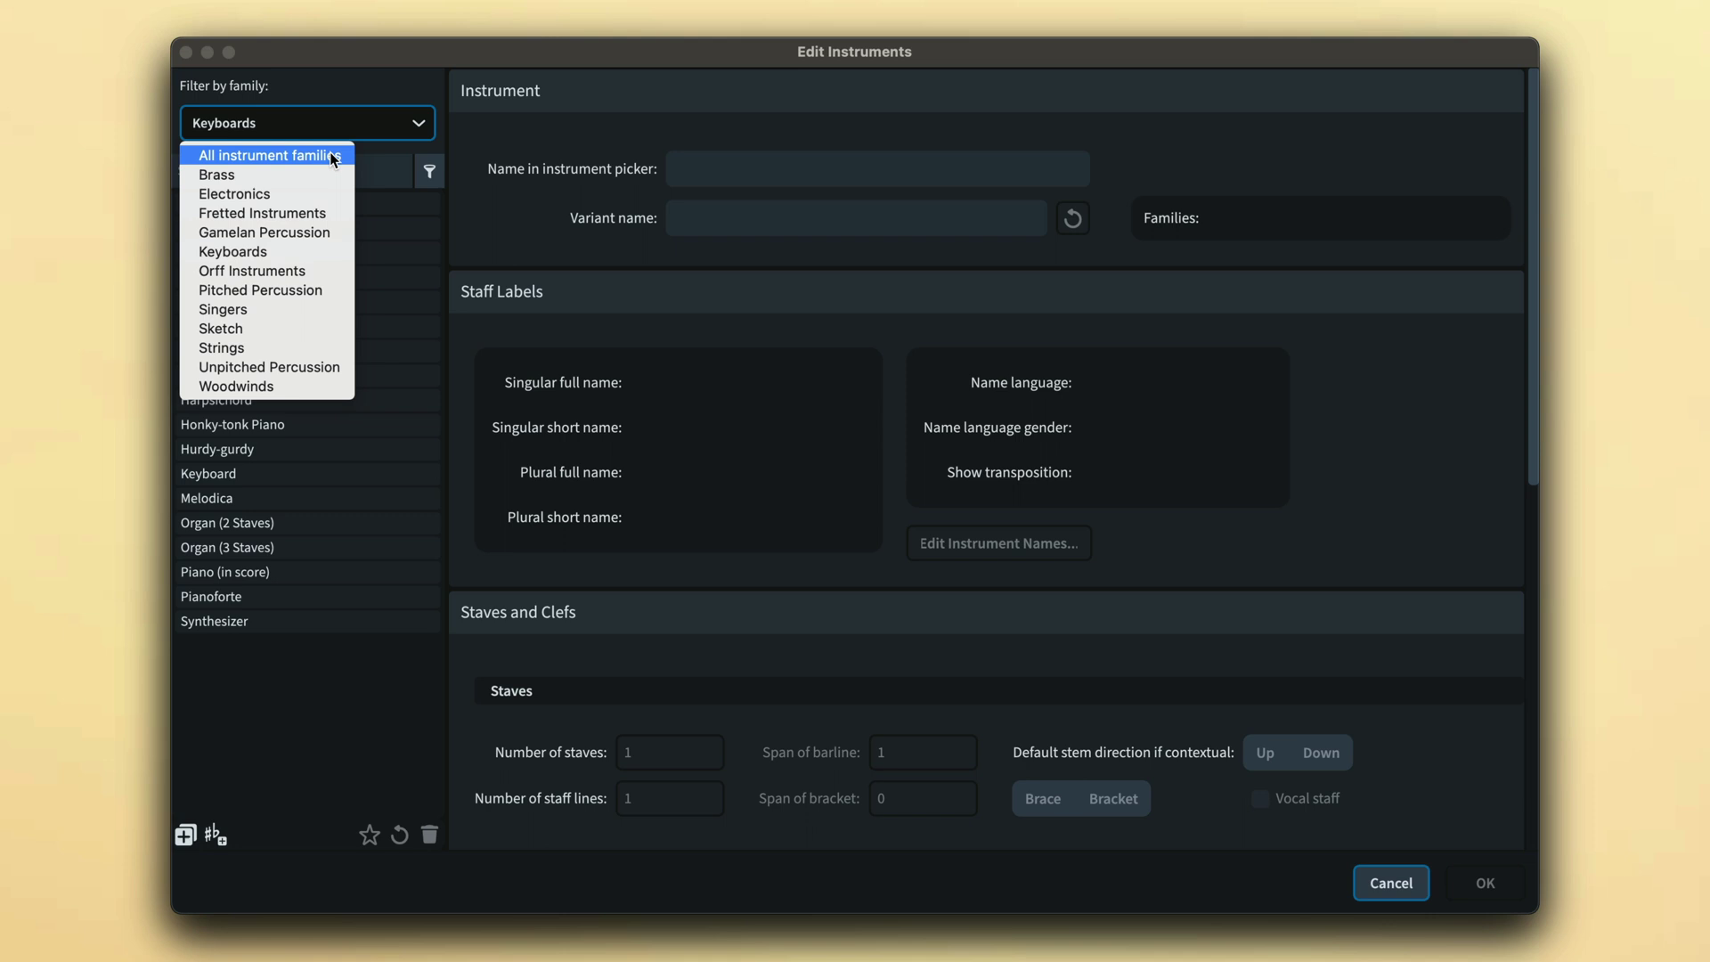
{"action": "left_click", "coordinate": [312, 153]}
Step: Search for oboe, toggle the in-score filter, then show the Alpenhorn (F) definition
{"action": "left_click", "coordinate": [314, 170]}
{"action": "type", "text": "oboe"}
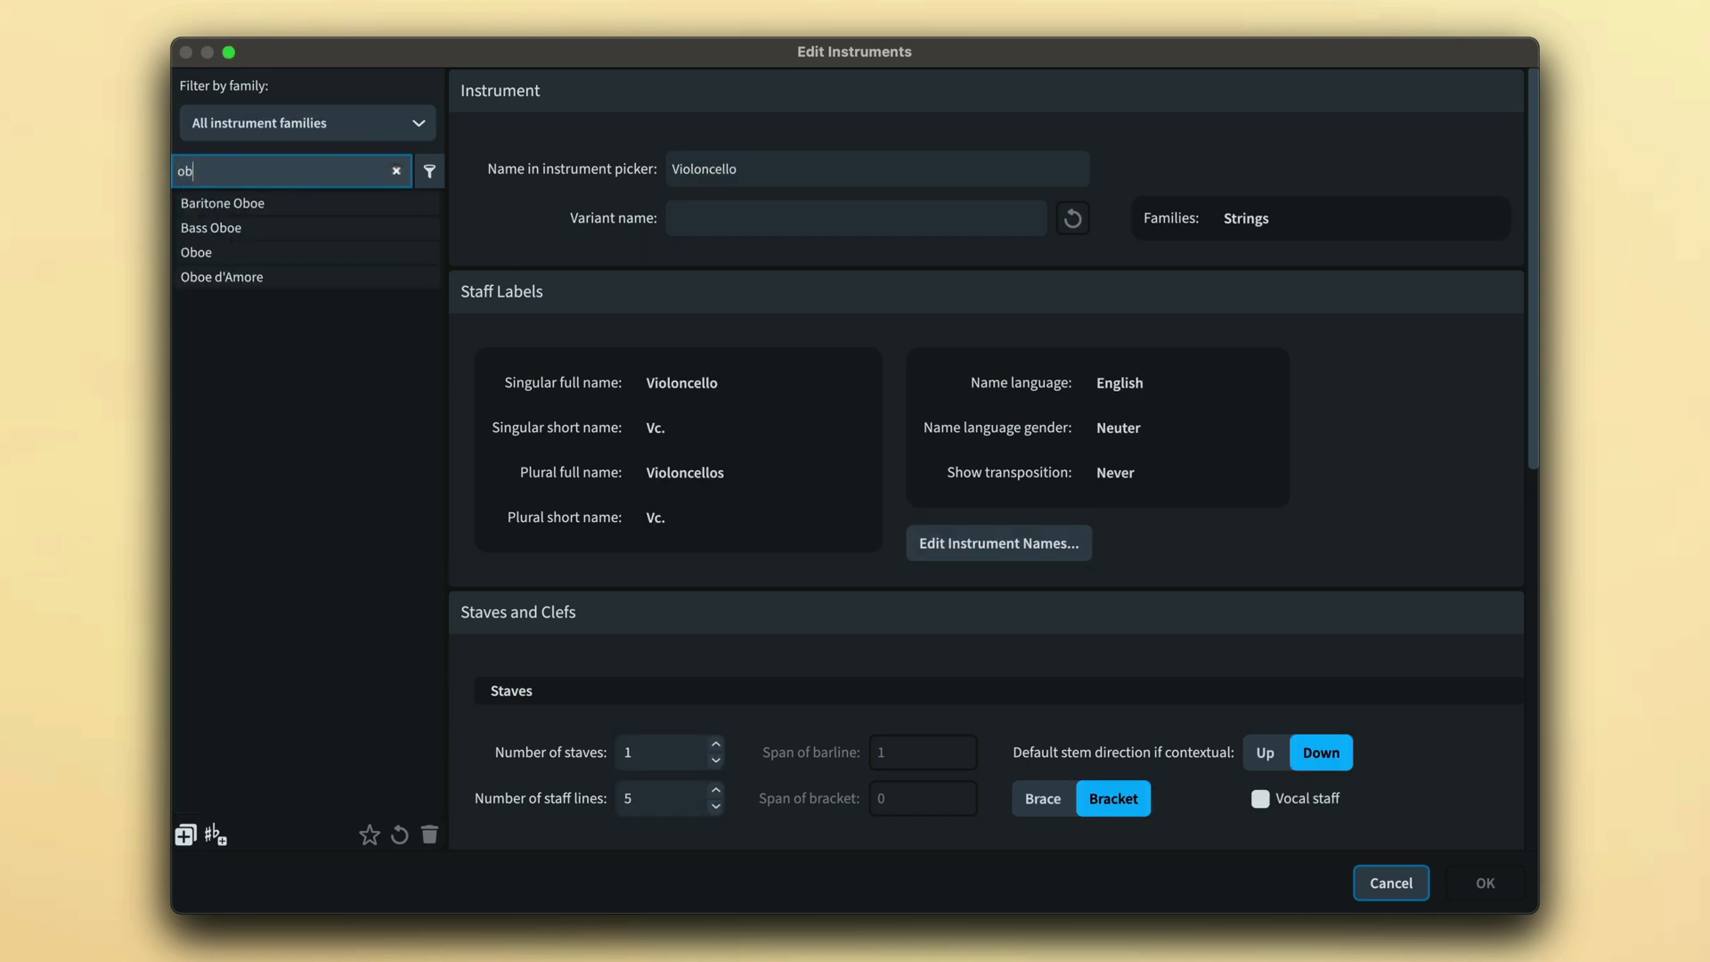
{"action": "left_click", "coordinate": [396, 171]}
{"action": "left_click", "coordinate": [435, 177]}
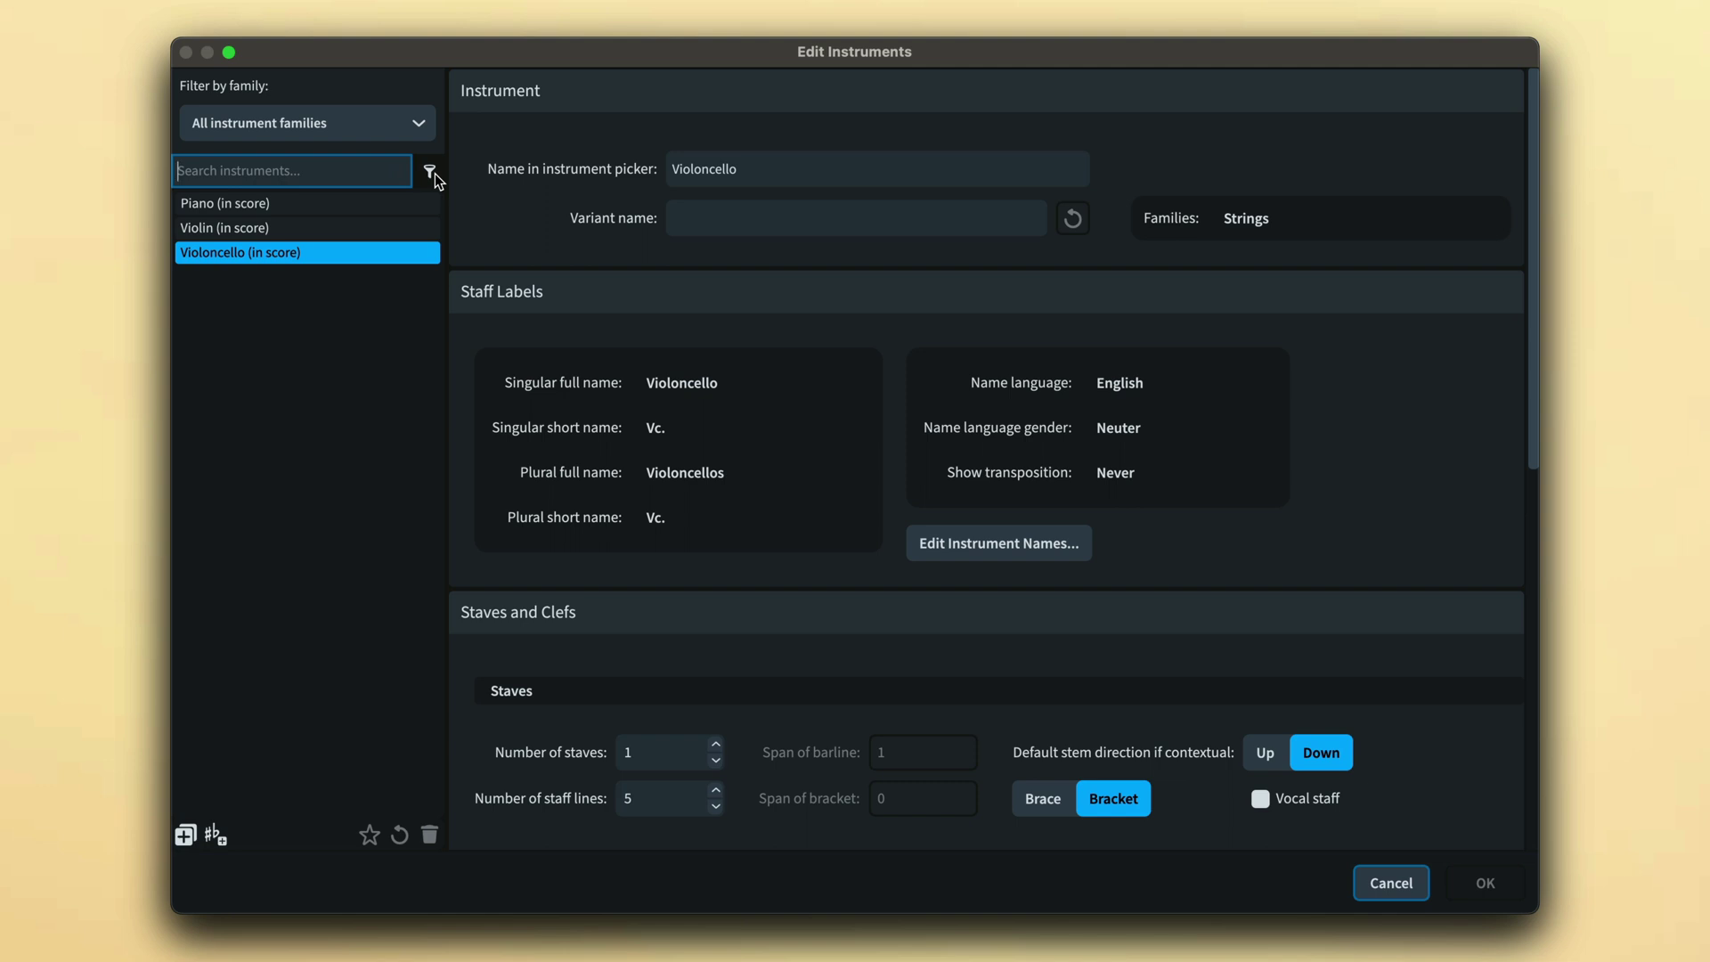
{"action": "left_click", "coordinate": [431, 172]}
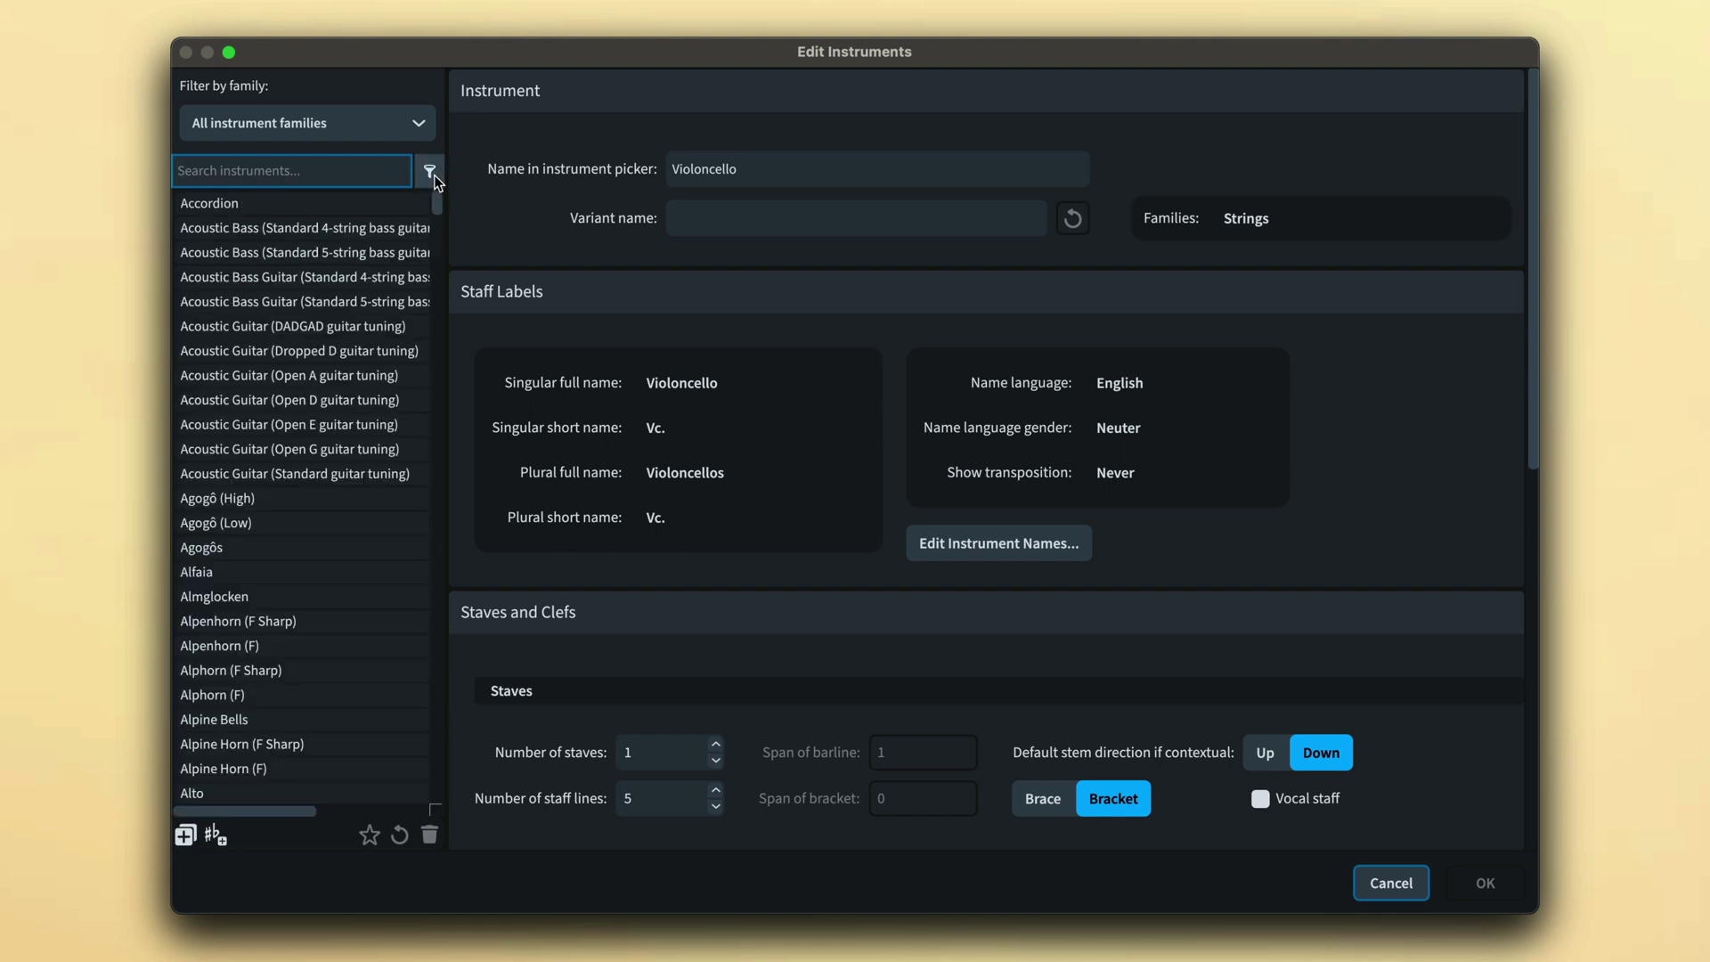
{"action": "left_click", "coordinate": [278, 646]}
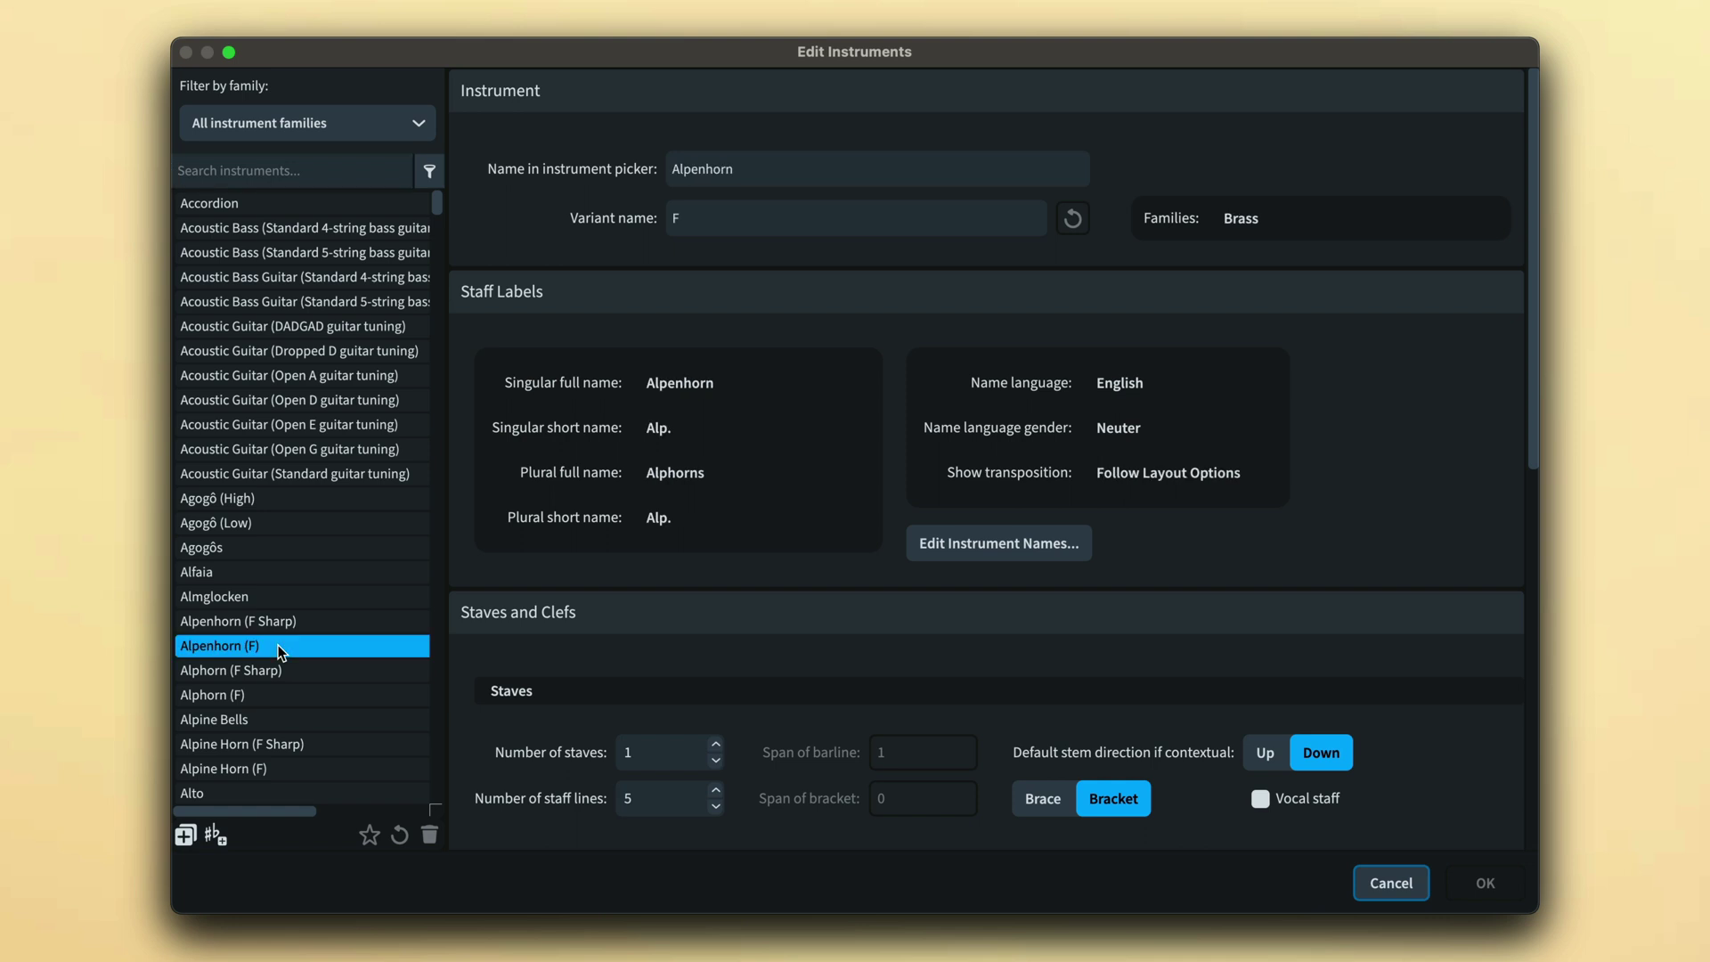
Step: Search 'cla' and view the Clarinet (B Flat) definition and its variant name
{"action": "left_click", "coordinate": [783, 183]}
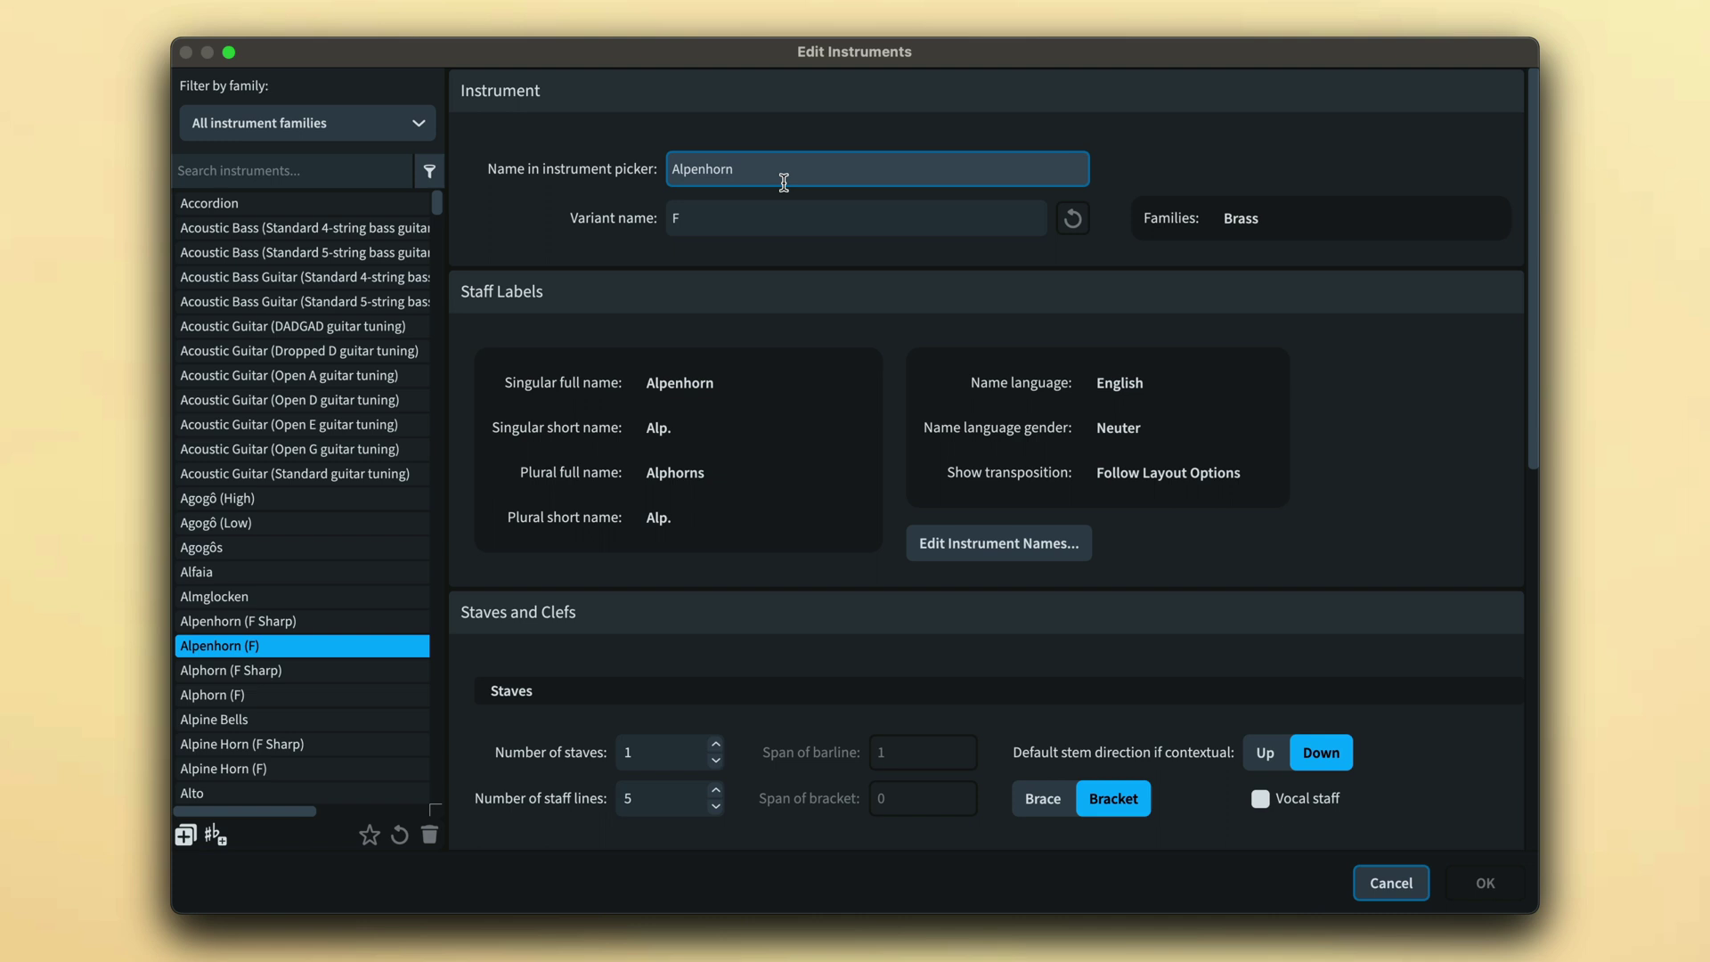
{"action": "left_click", "coordinate": [285, 172]}
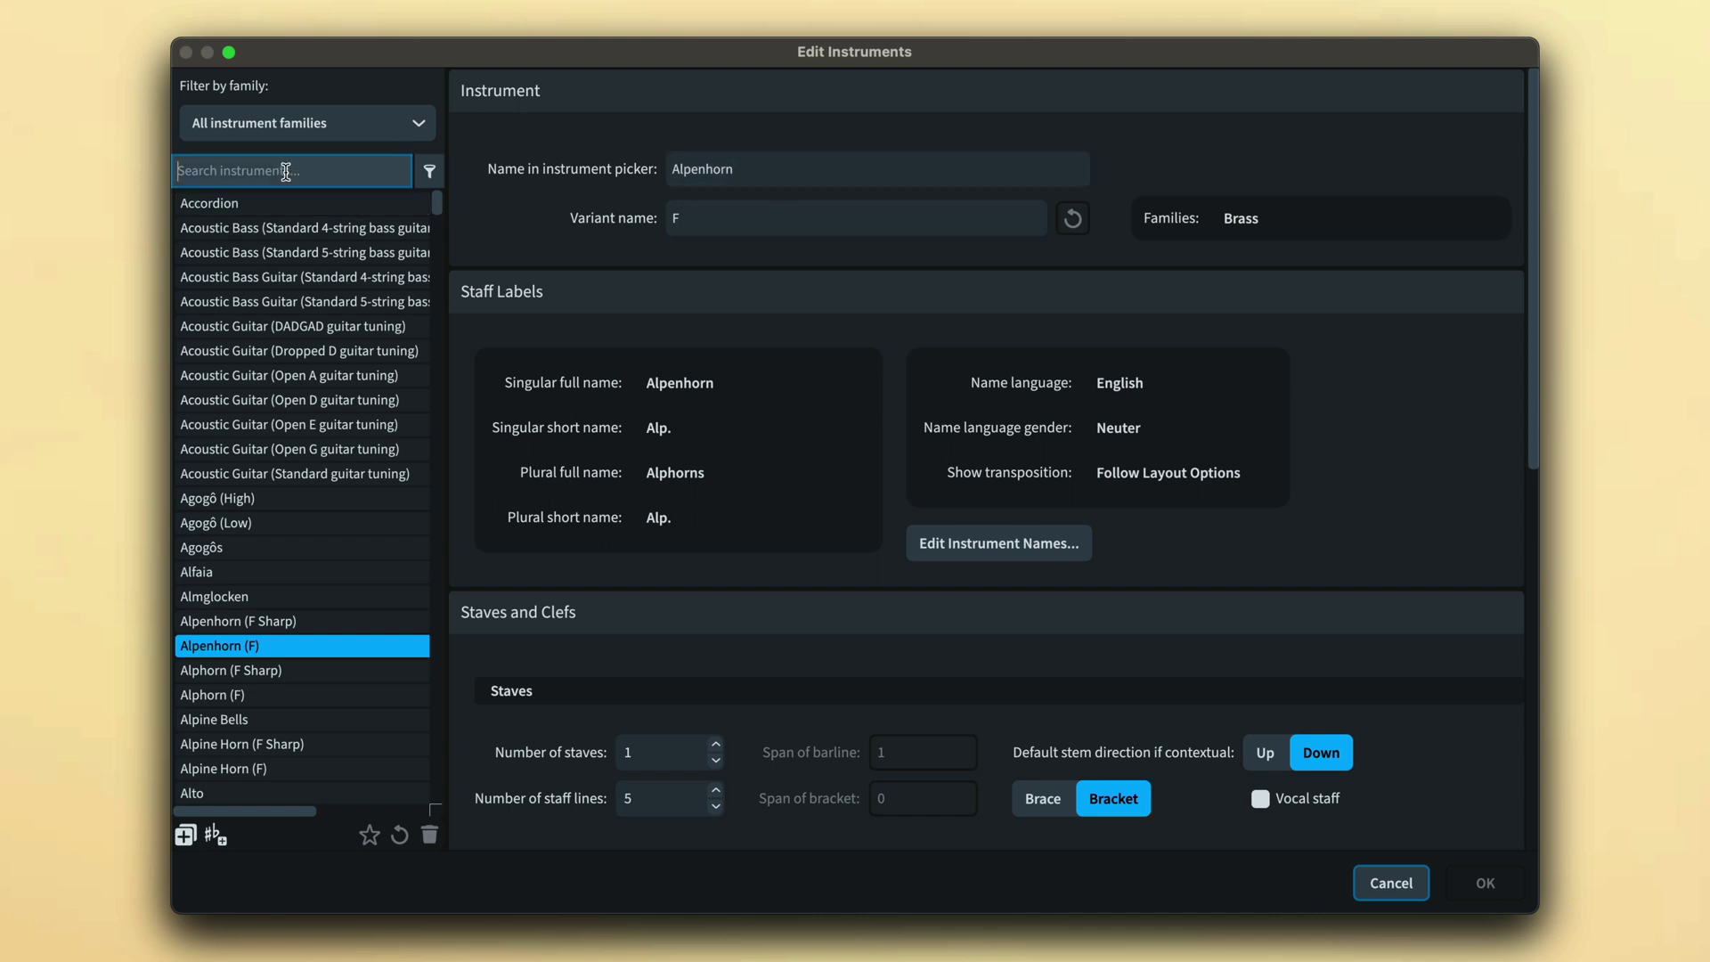
{"action": "type", "text": "cla"}
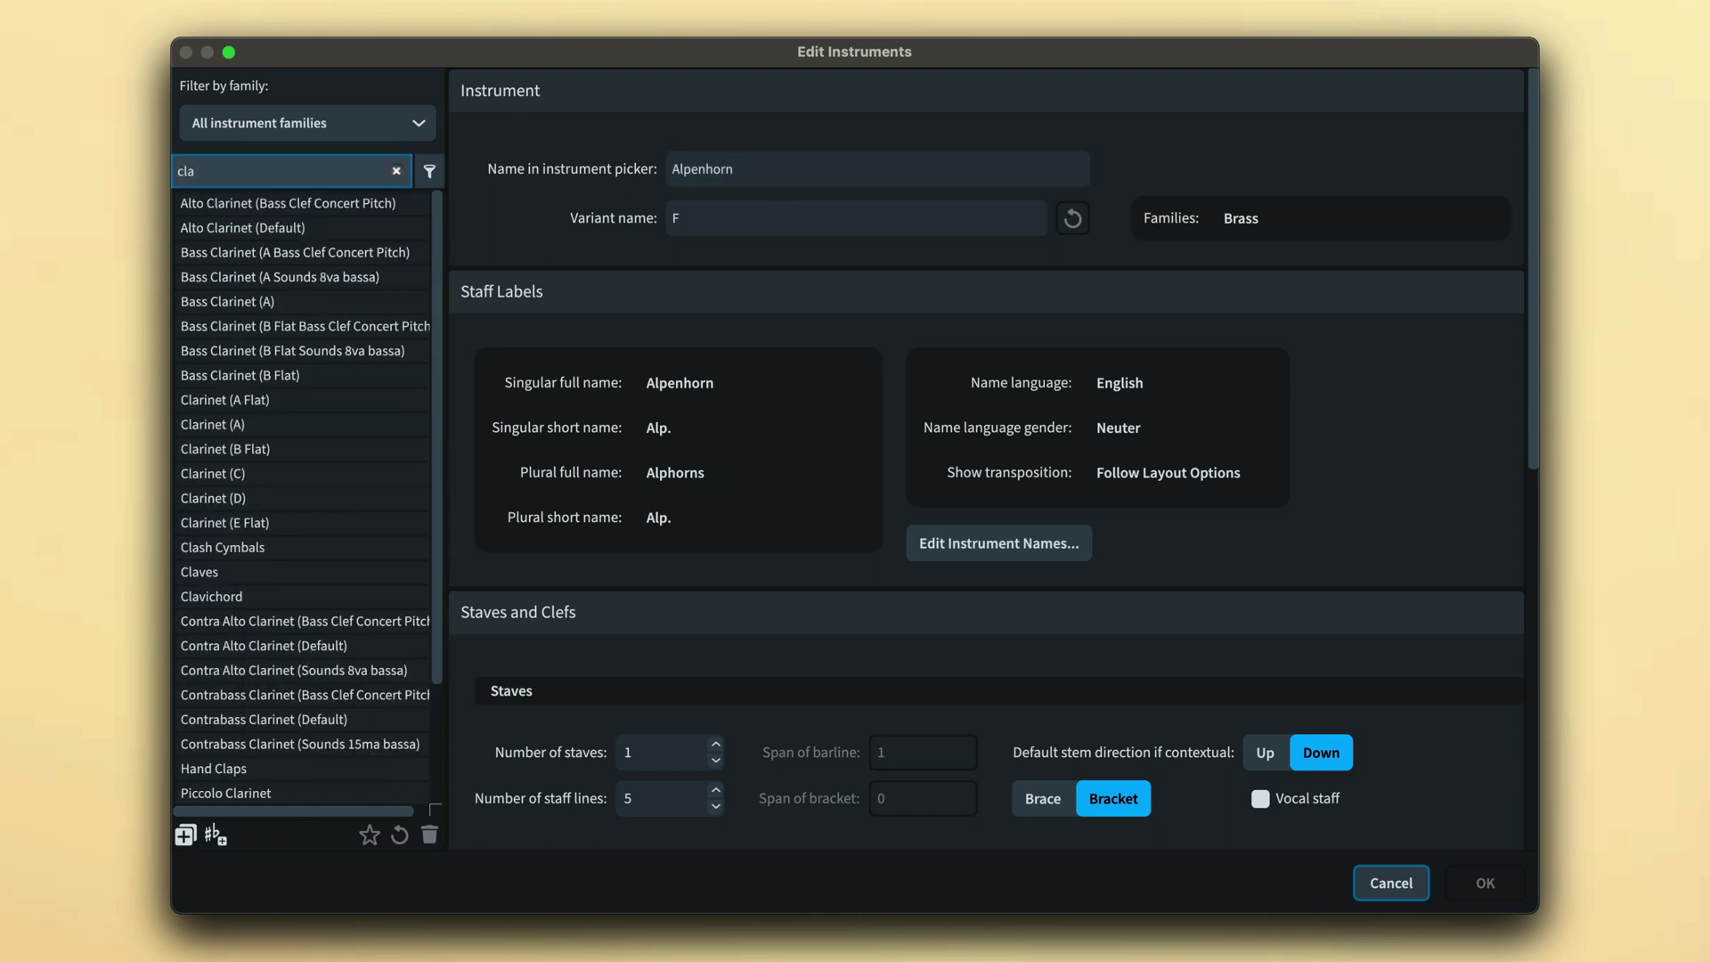
{"action": "left_click", "coordinate": [326, 454]}
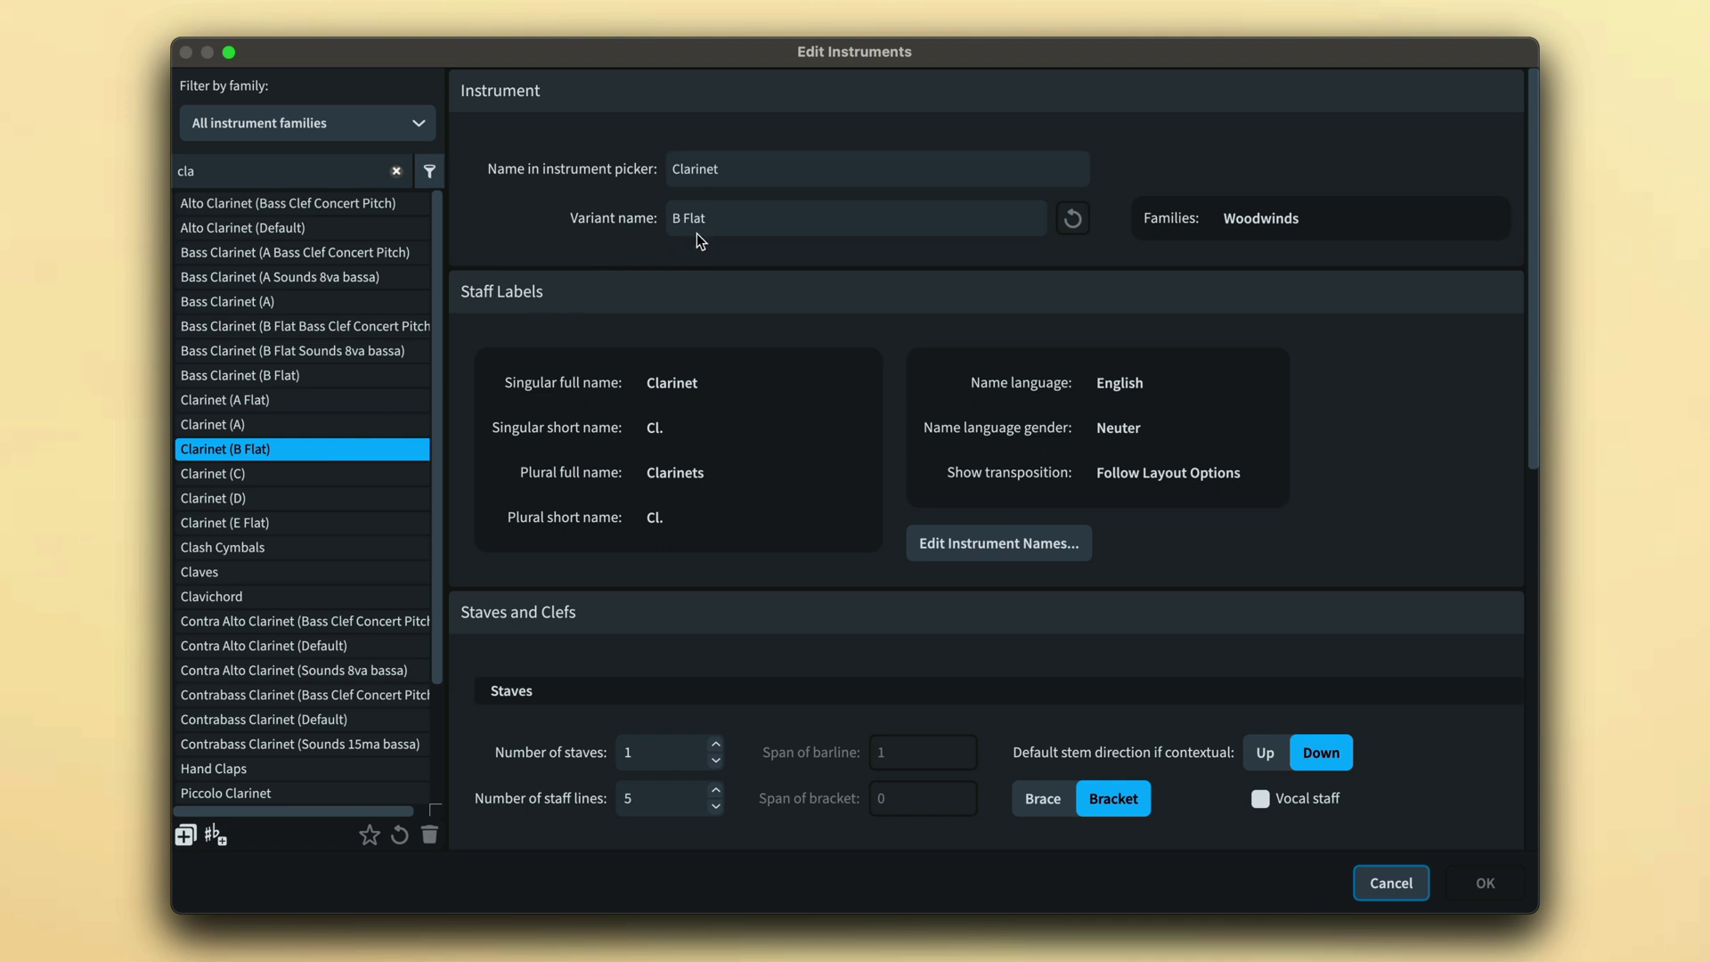
{"action": "left_click", "coordinate": [726, 216]}
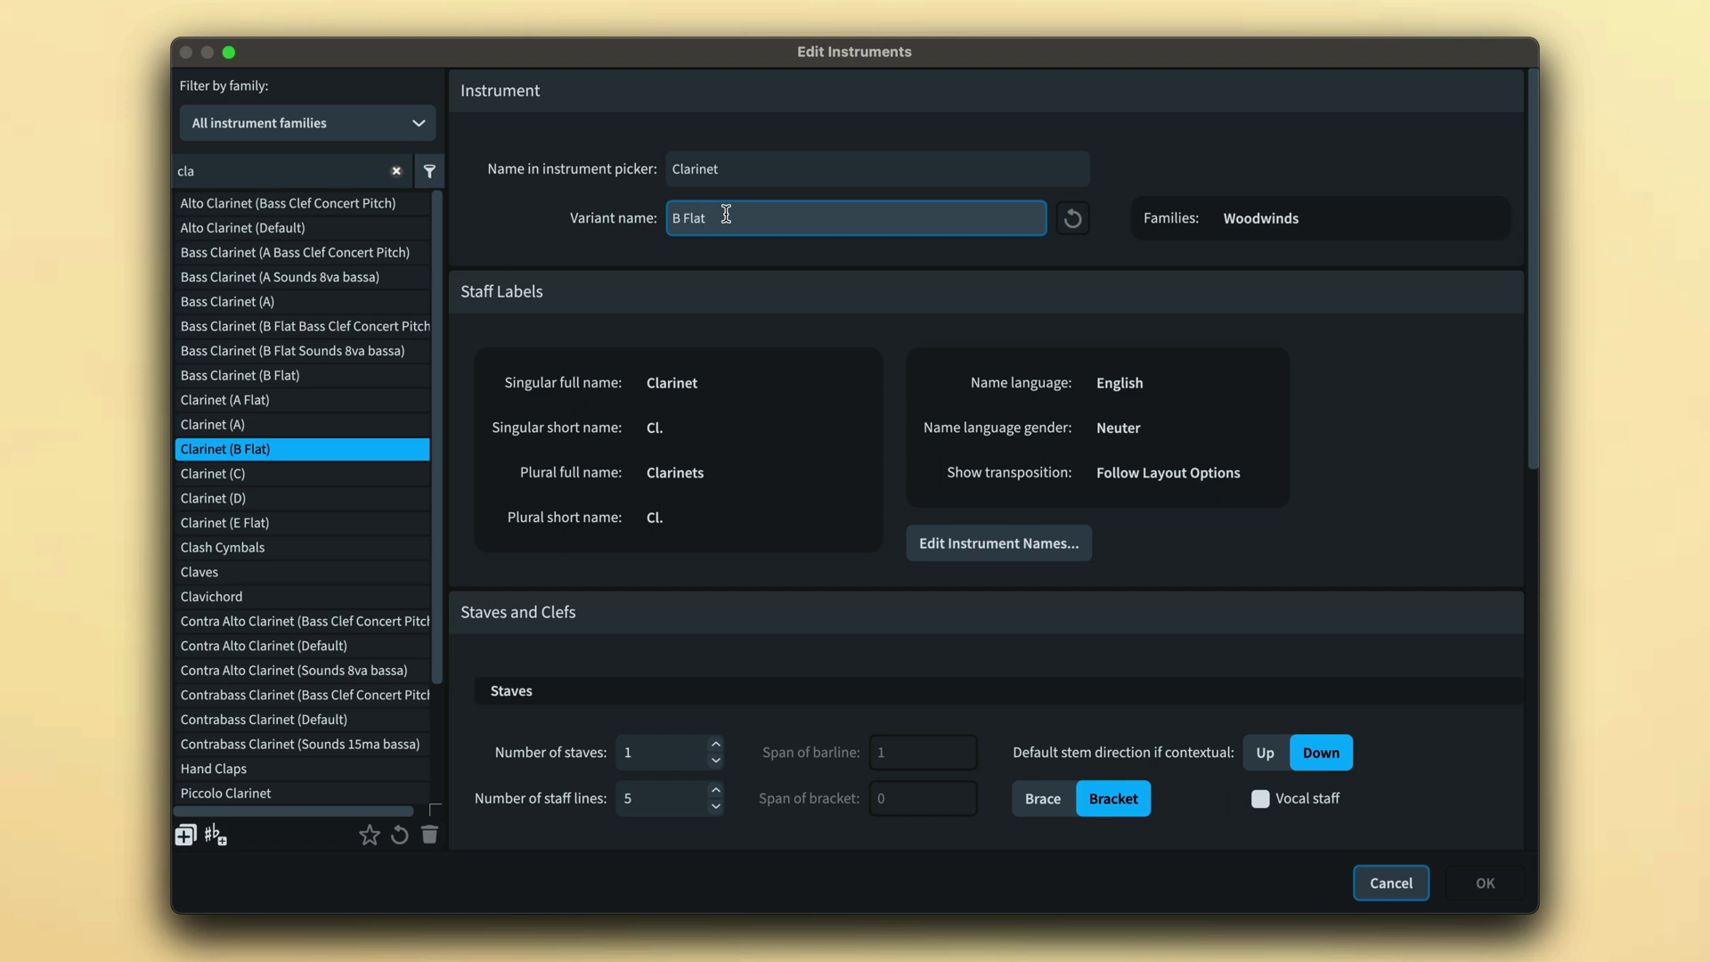
Step: Search 'gui' and 'set' to view Jazz Guitar (DADGAD) and Drum Set (Full) definitions
{"action": "left_click", "coordinate": [394, 171]}
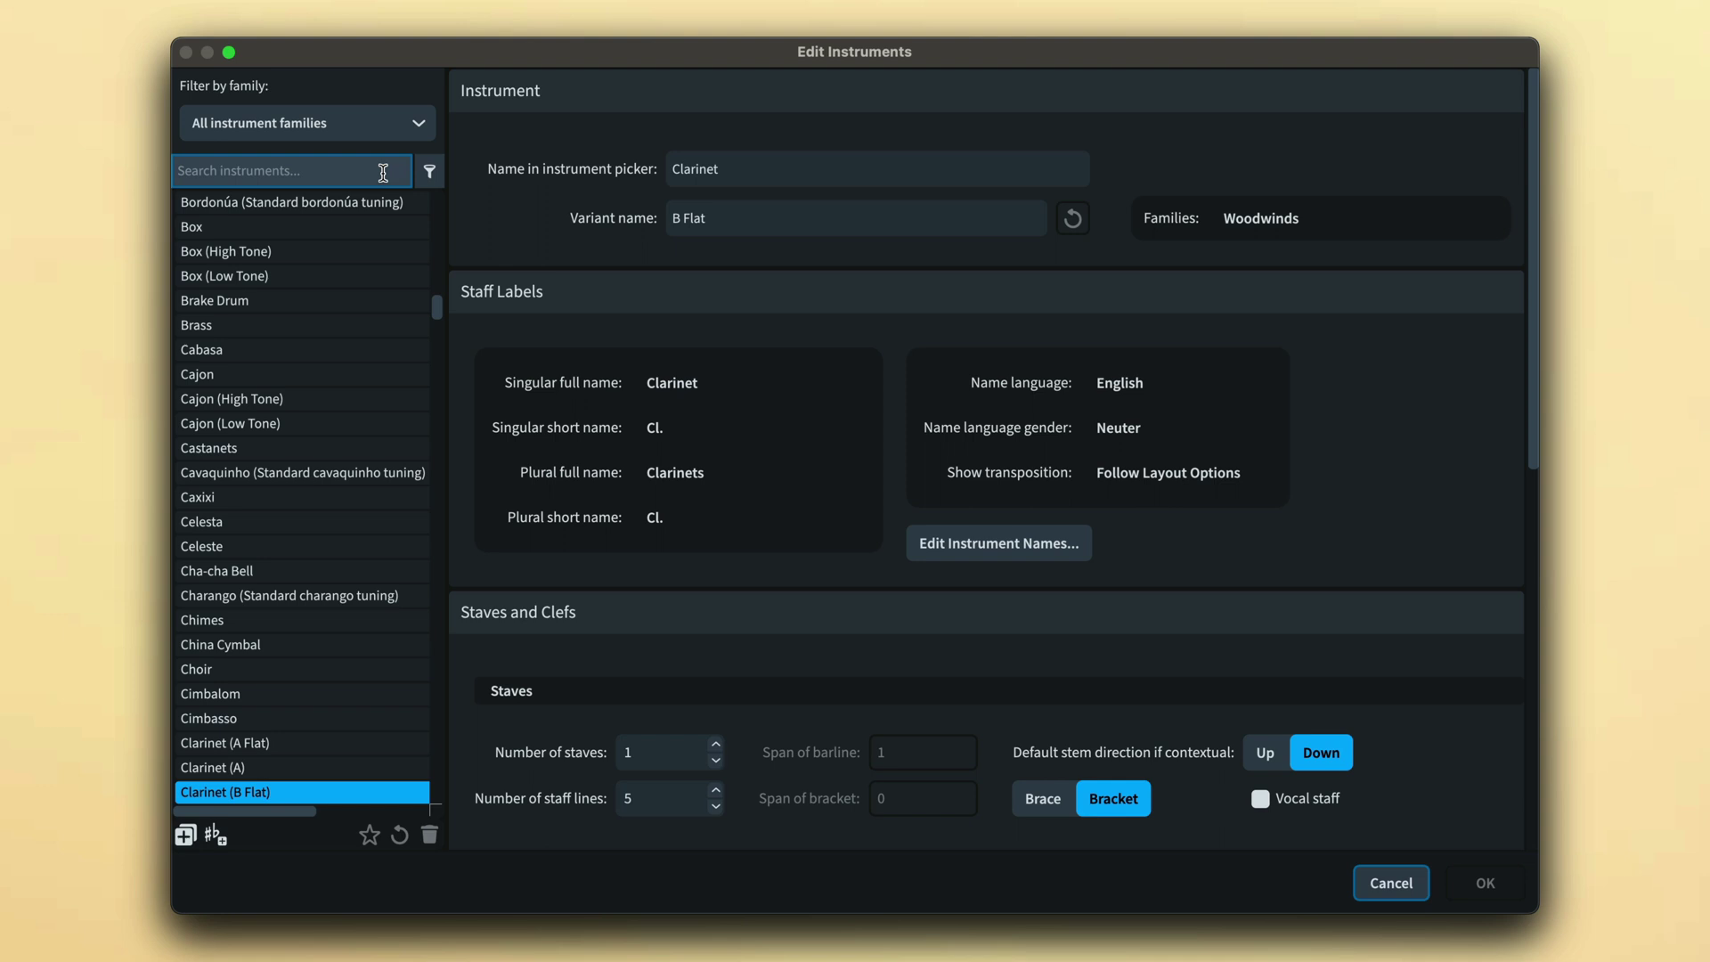
{"action": "type", "text": "gui"}
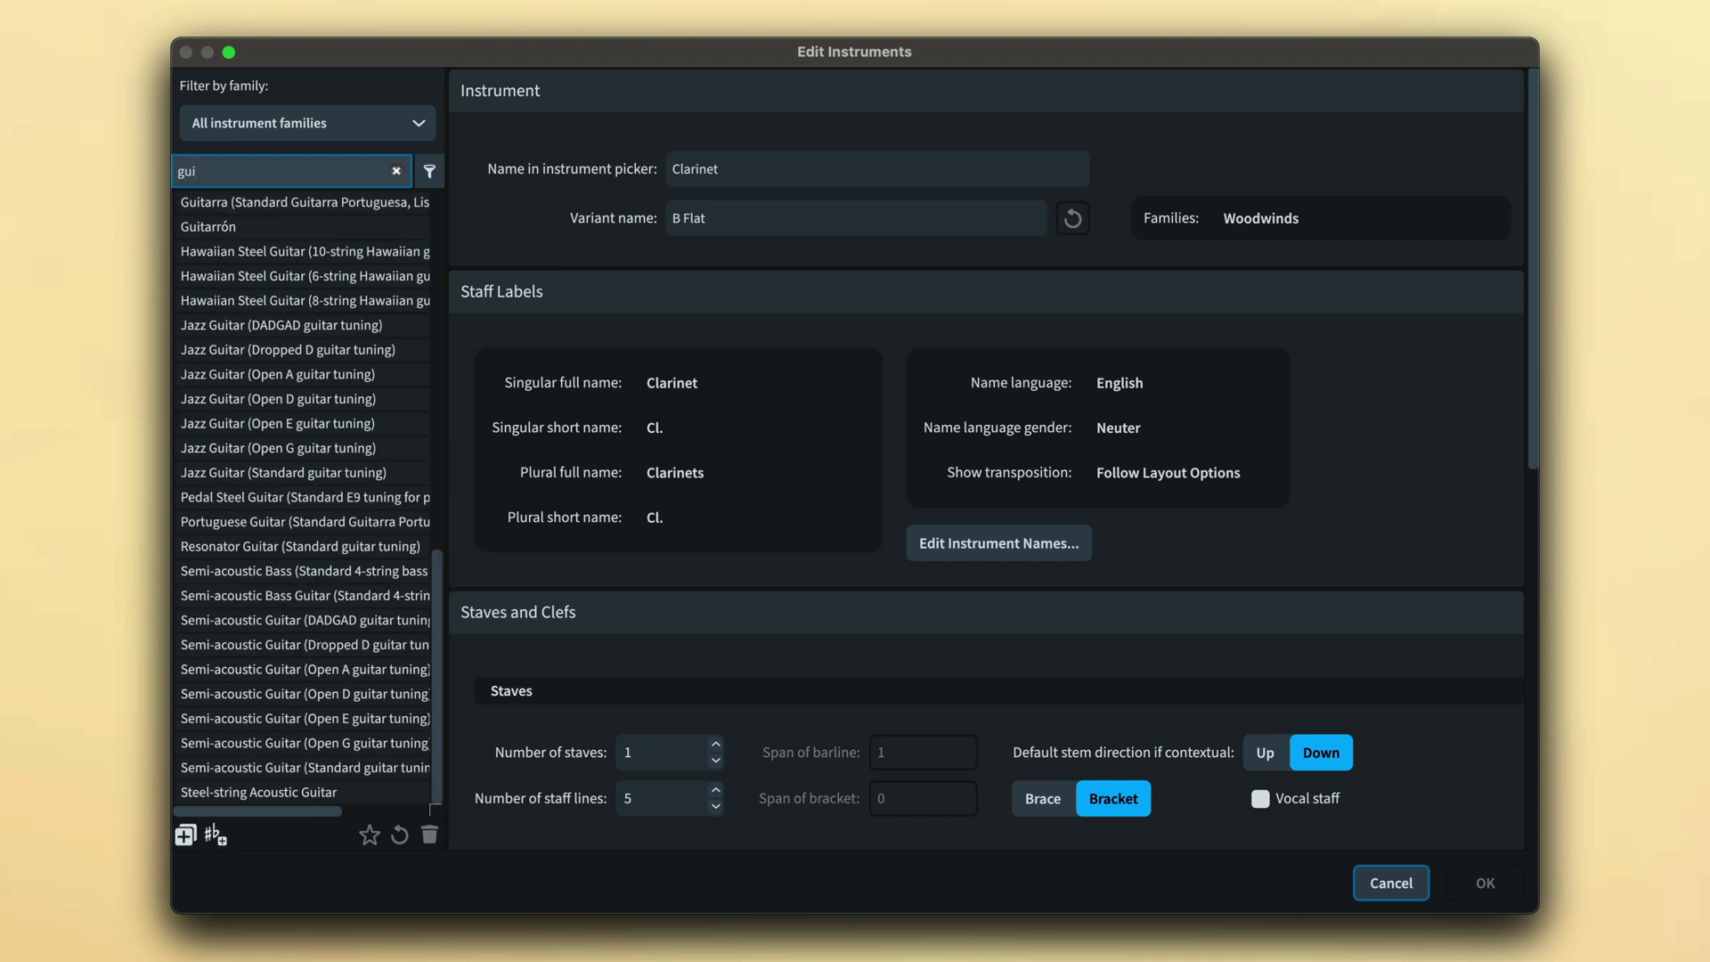
{"action": "left_click", "coordinate": [401, 323]}
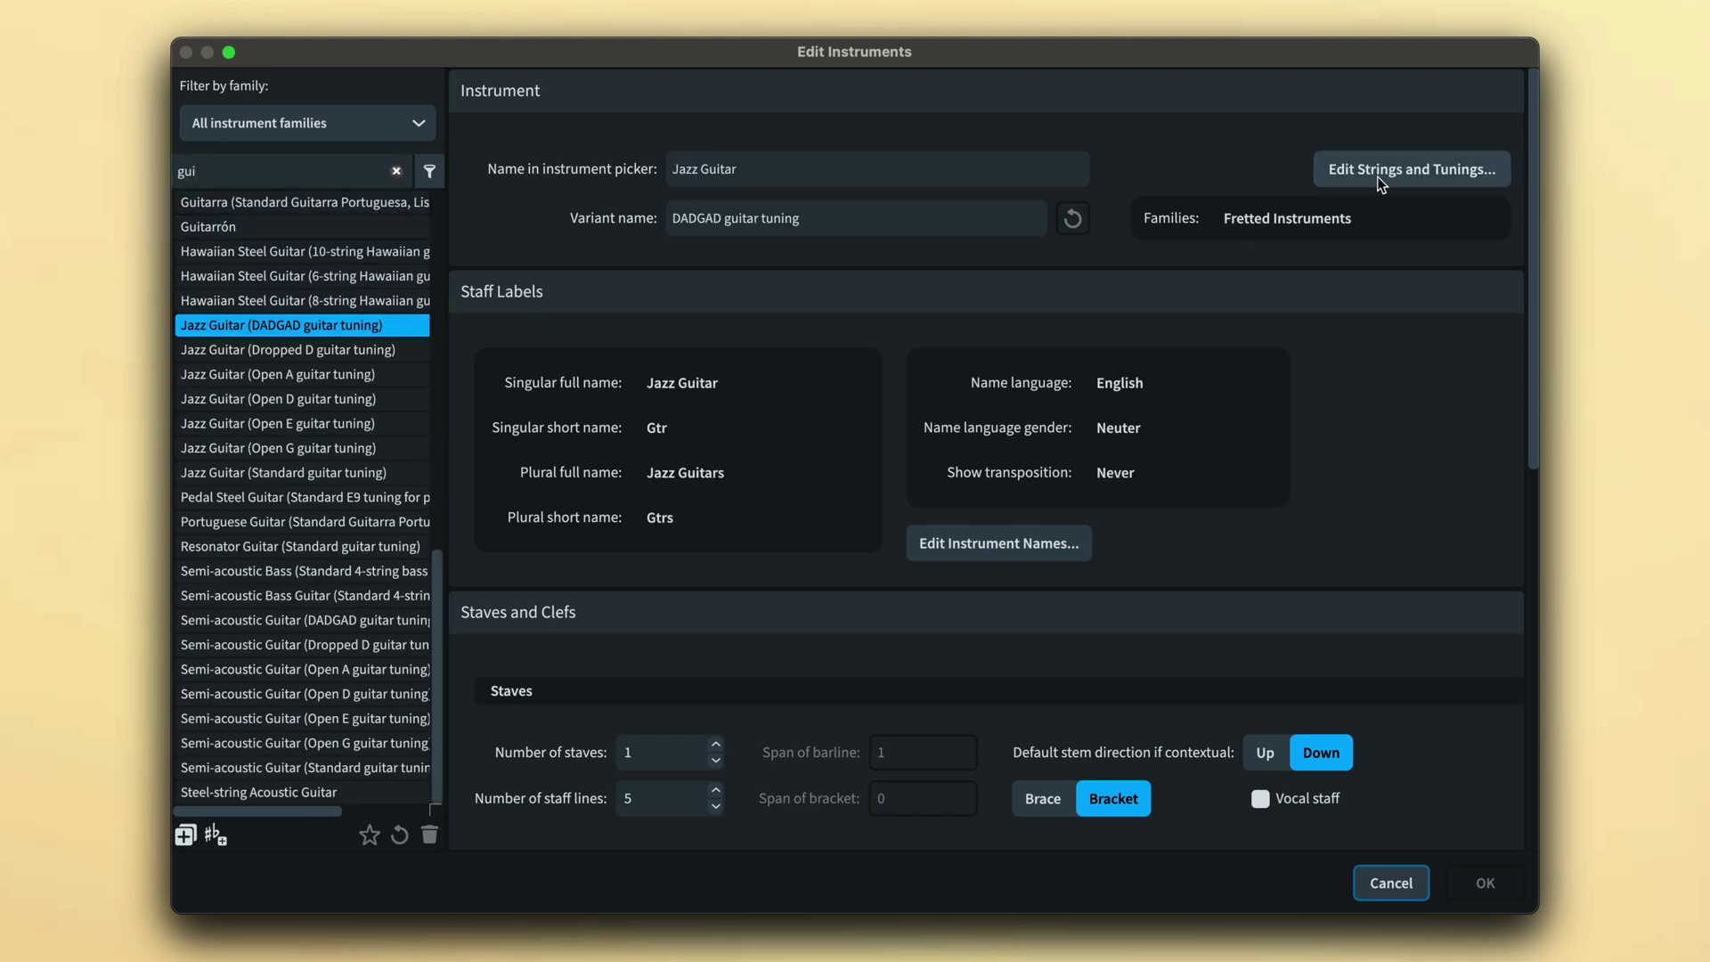
{"action": "left_click", "coordinate": [396, 171]}
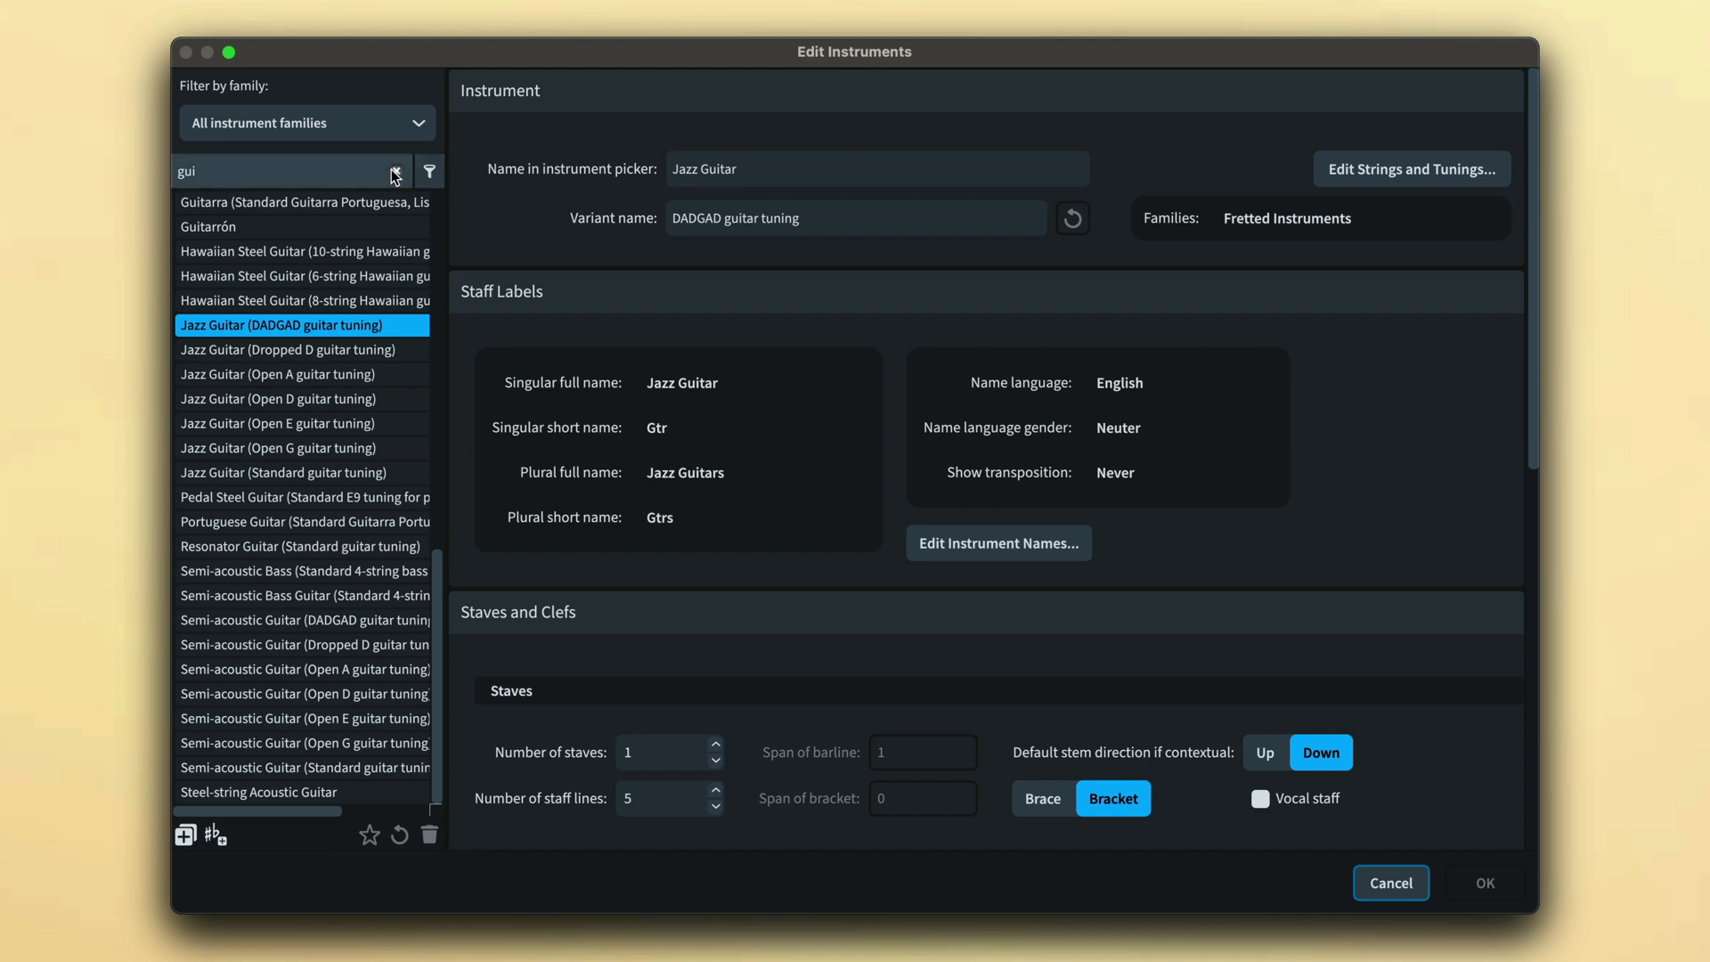
{"action": "type", "text": "set"}
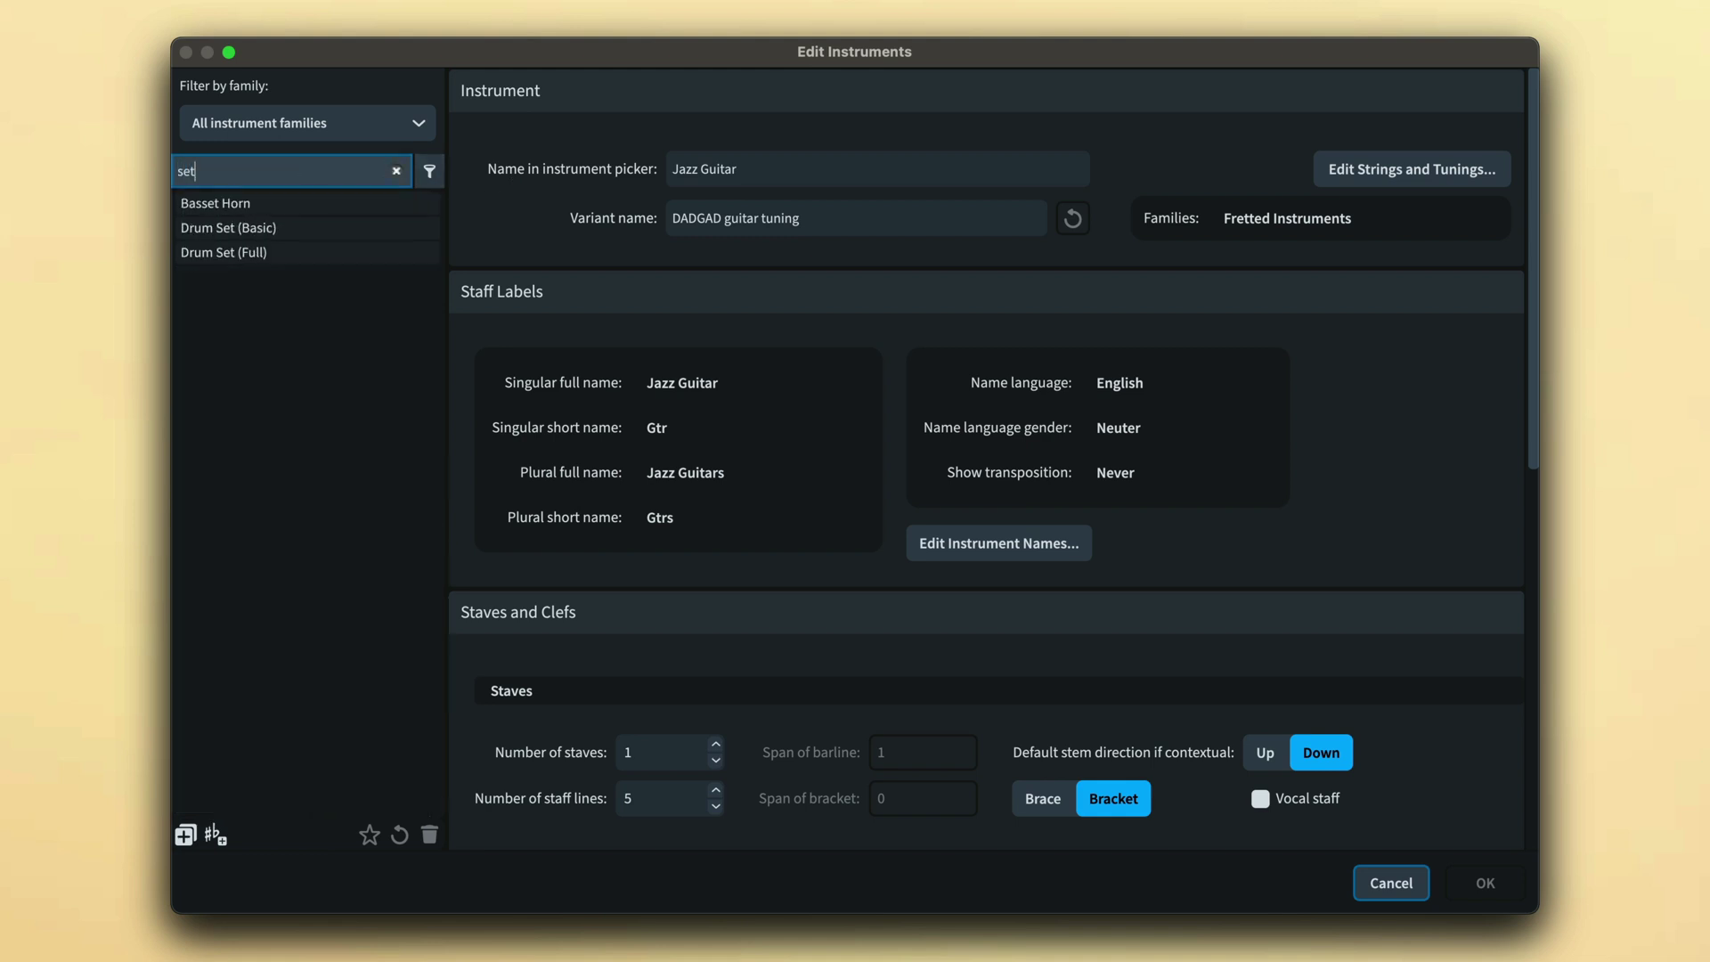
{"action": "left_click", "coordinate": [336, 254]}
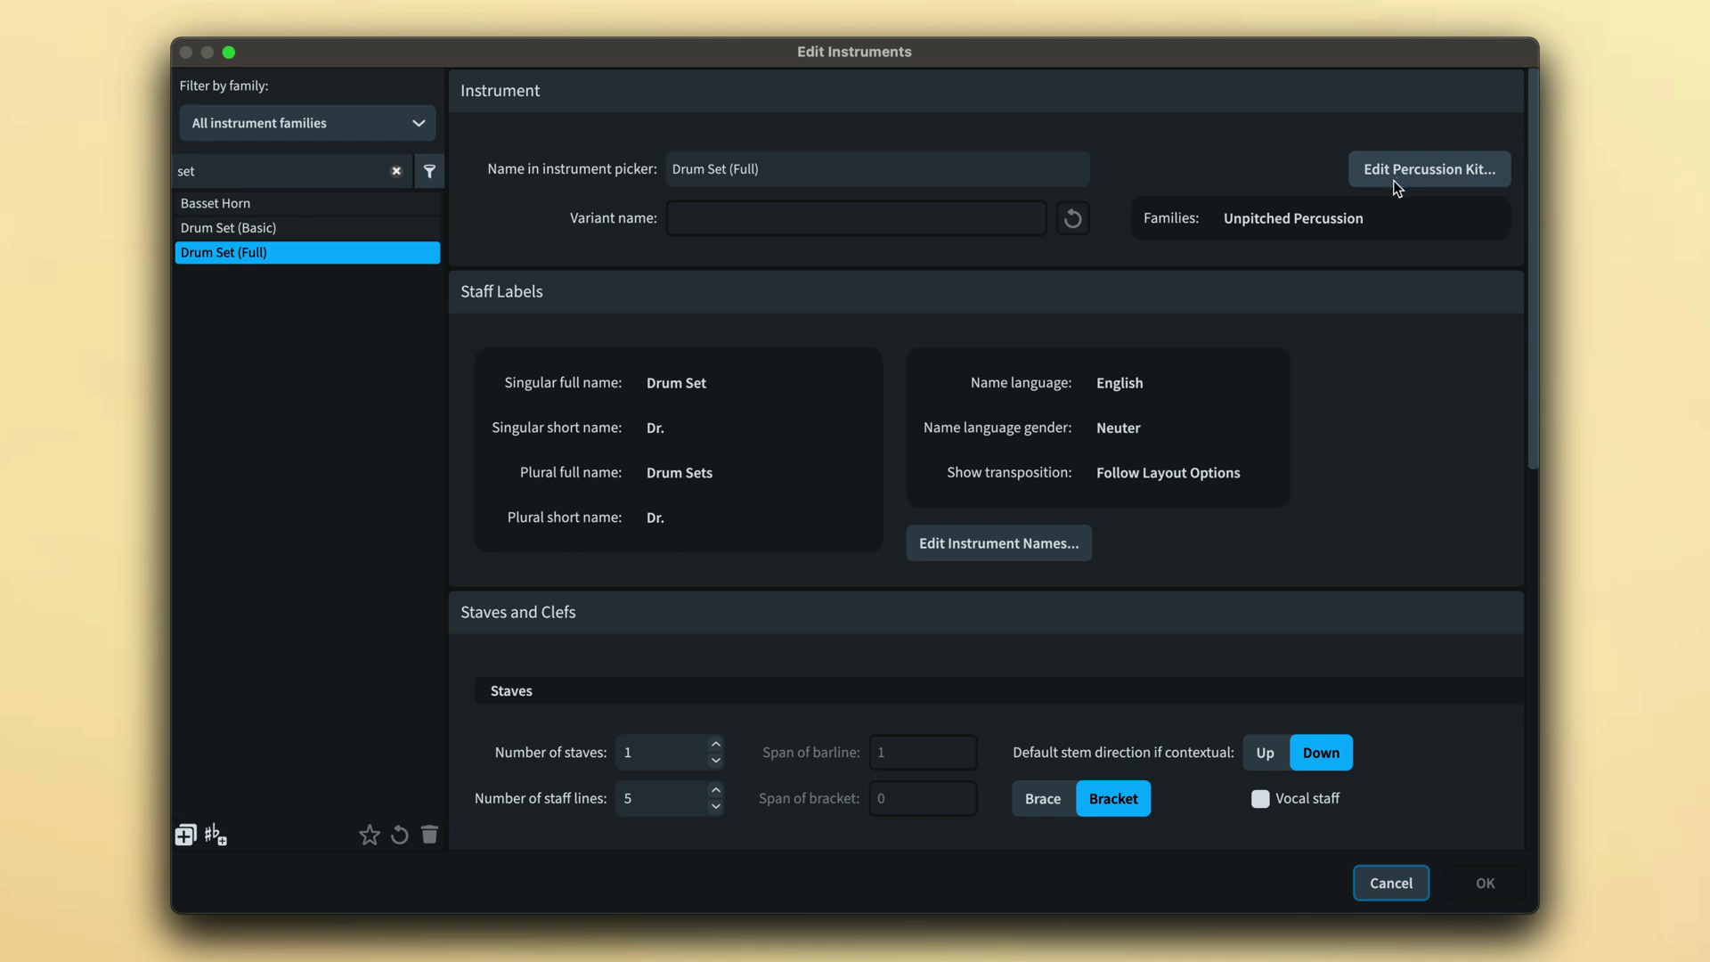
{"action": "left_click", "coordinate": [396, 171]}
{"action": "type", "text": "cla"}
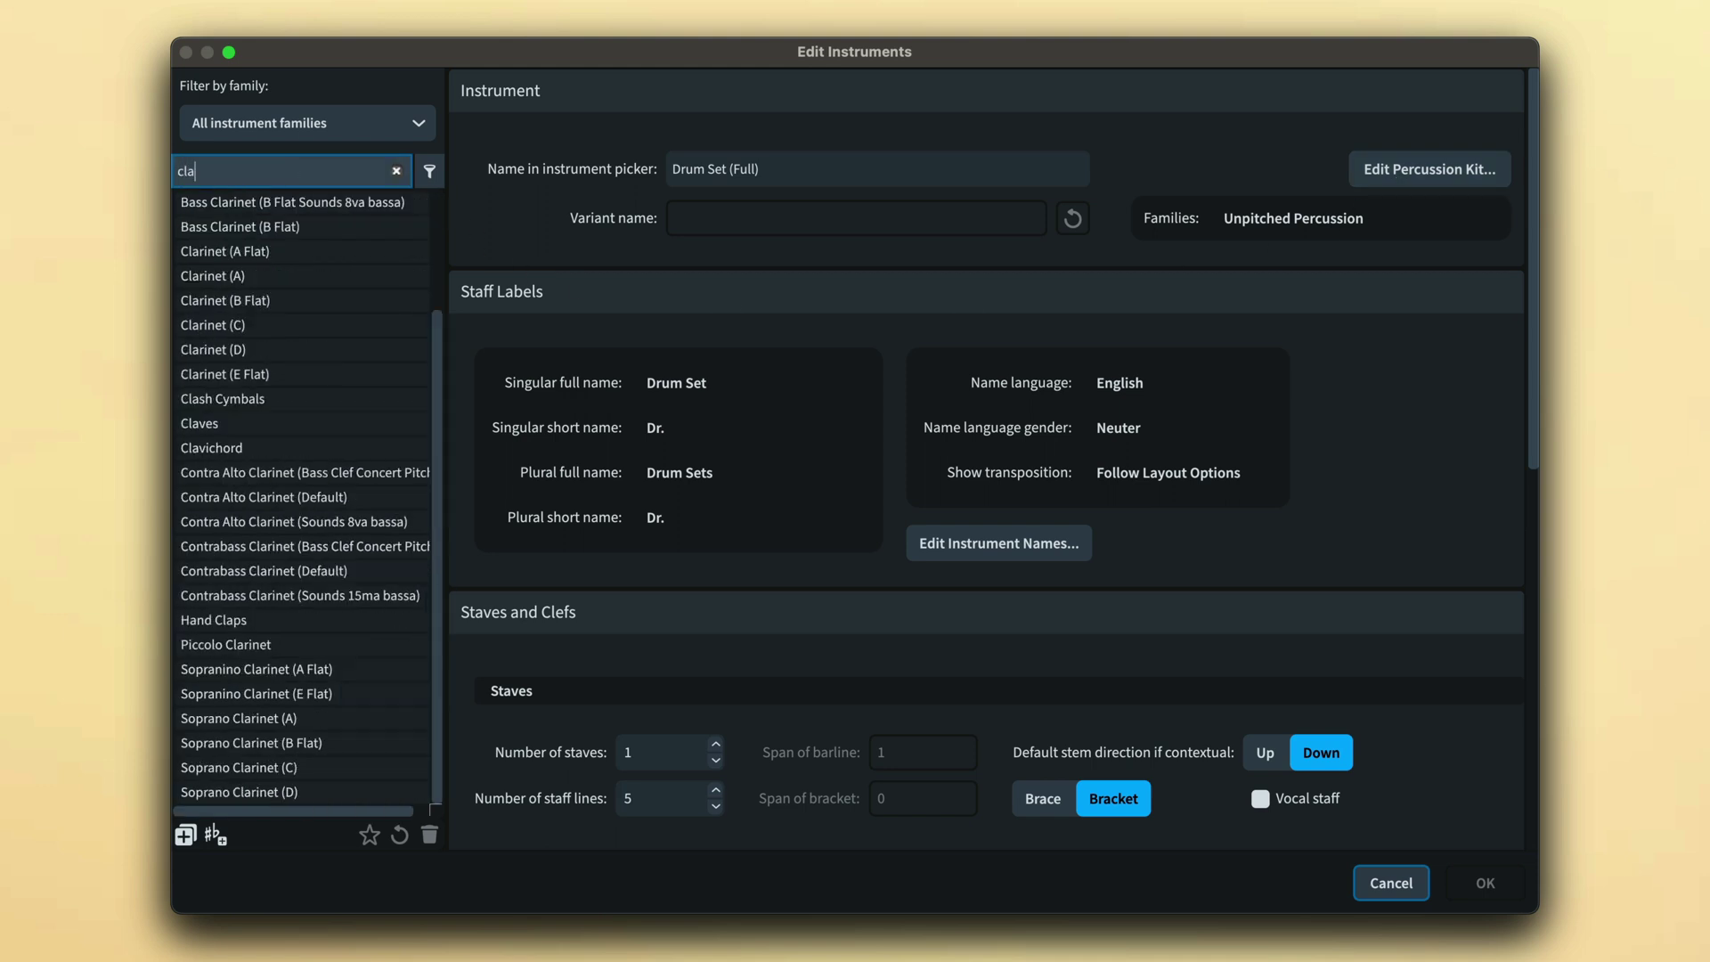
{"action": "left_click", "coordinate": [348, 300]}
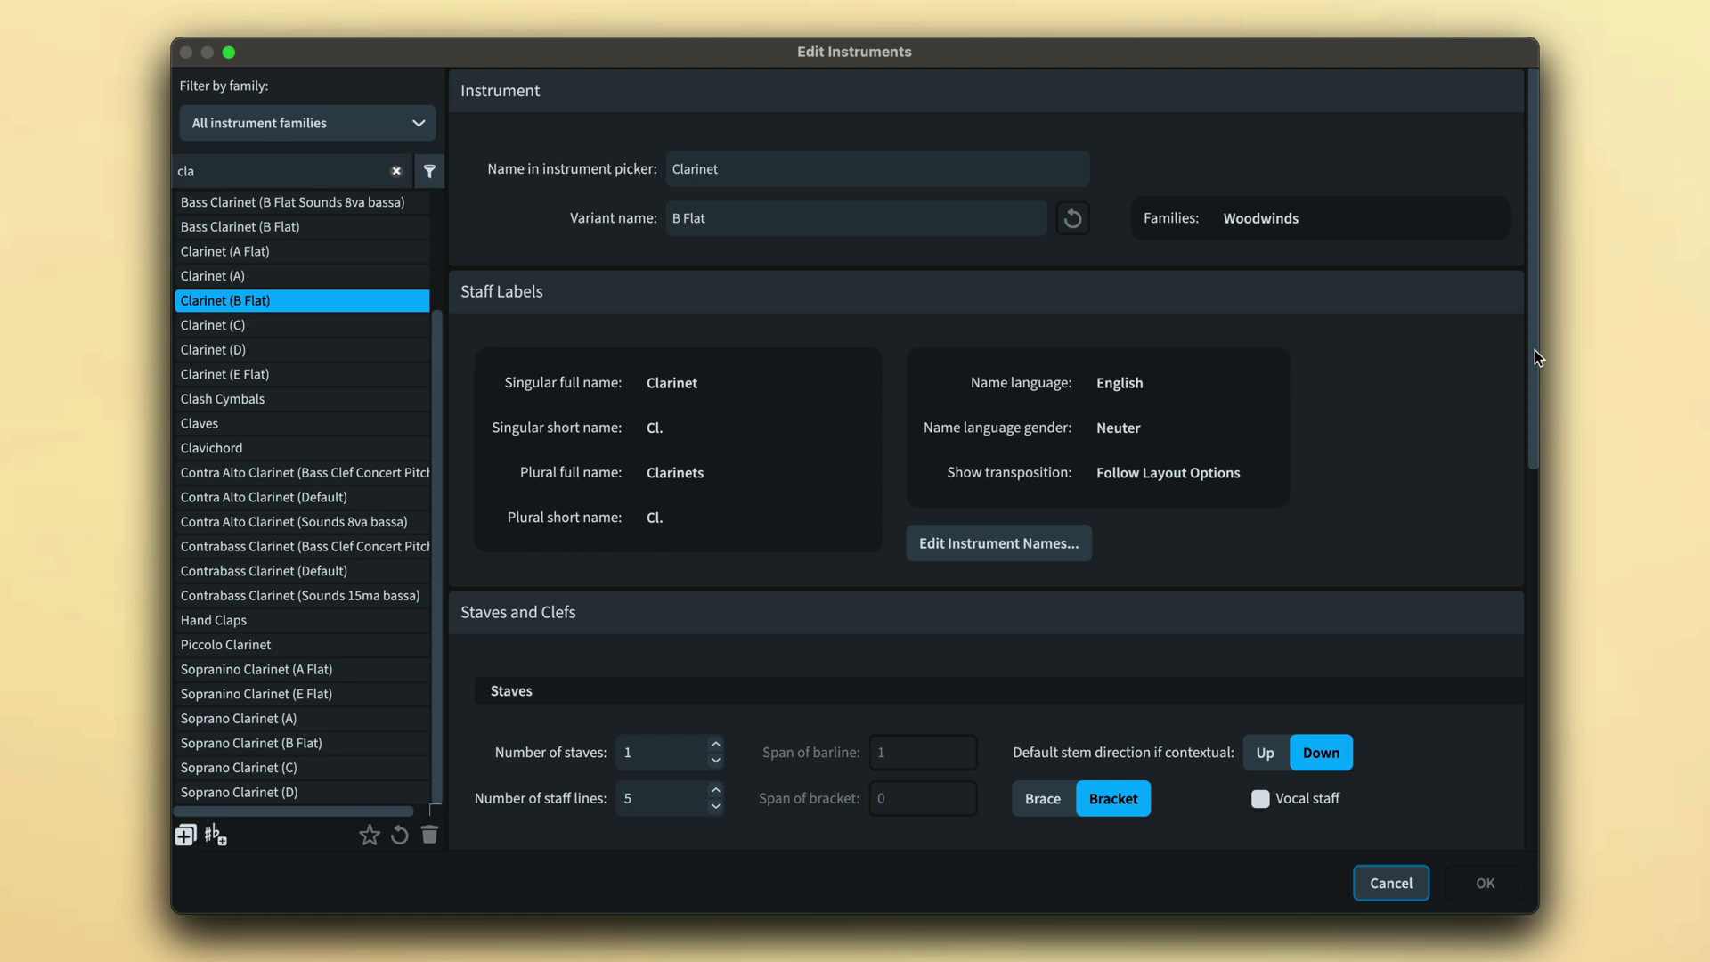
{"action": "left_click_drag", "start_coordinate": [1536, 350], "coordinate": [1530, 447]}
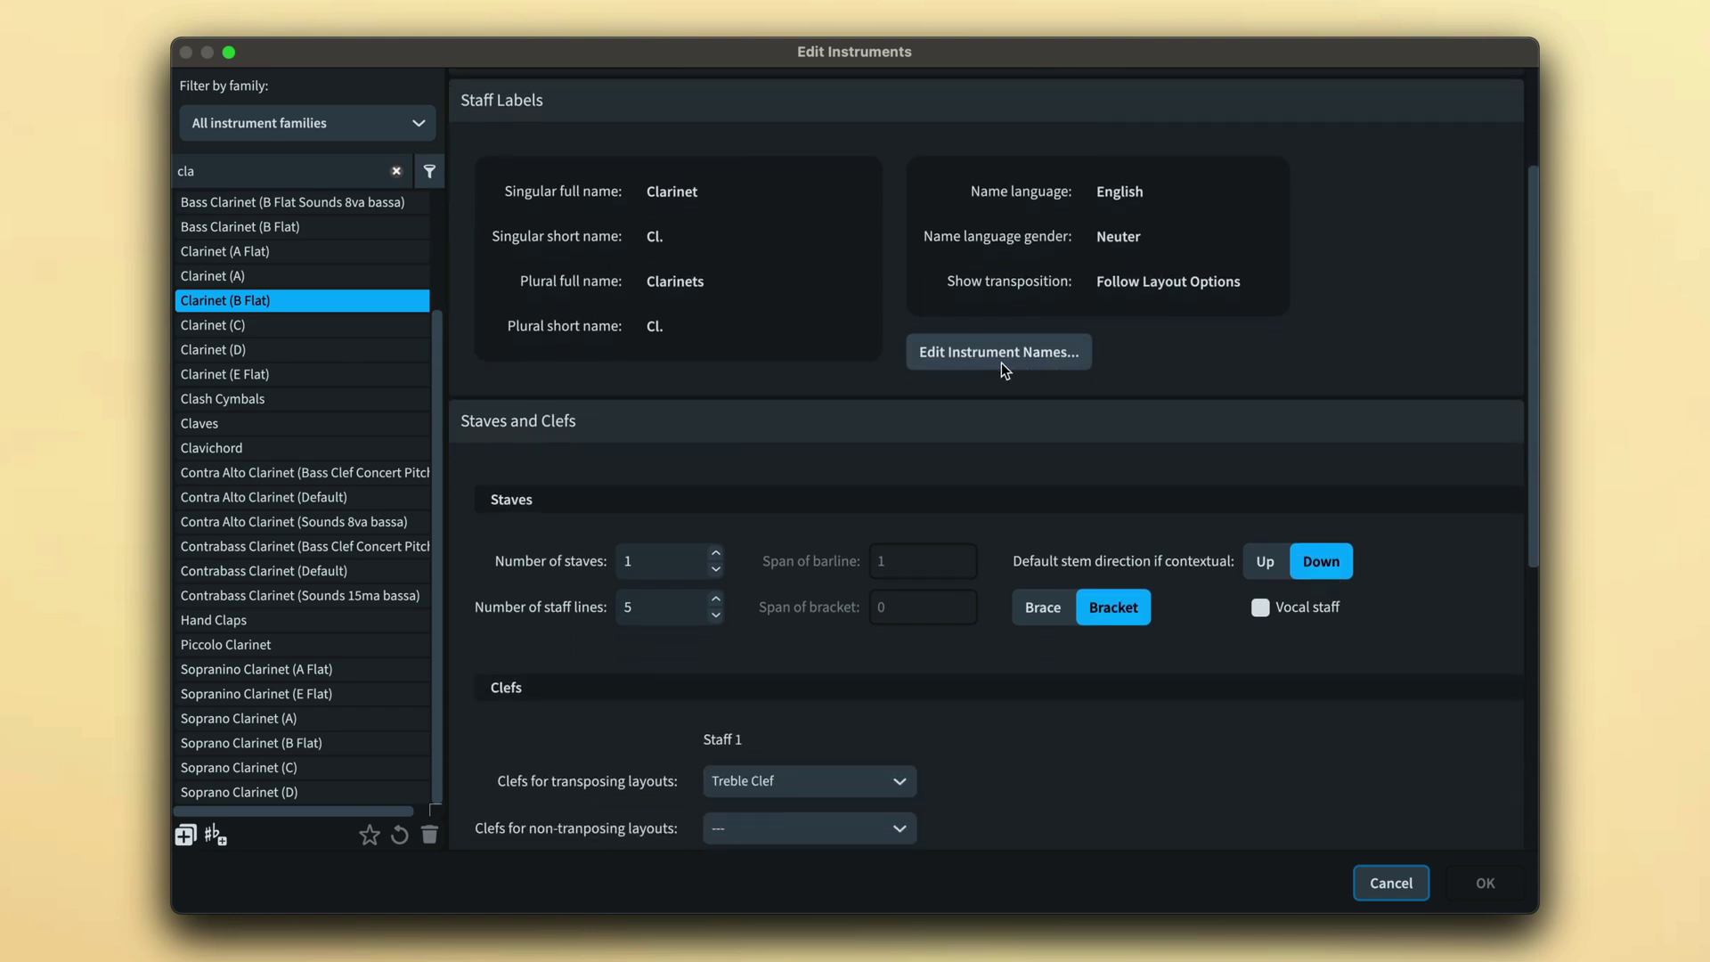
{"action": "left_click_drag", "start_coordinate": [1531, 443], "coordinate": [1535, 602]}
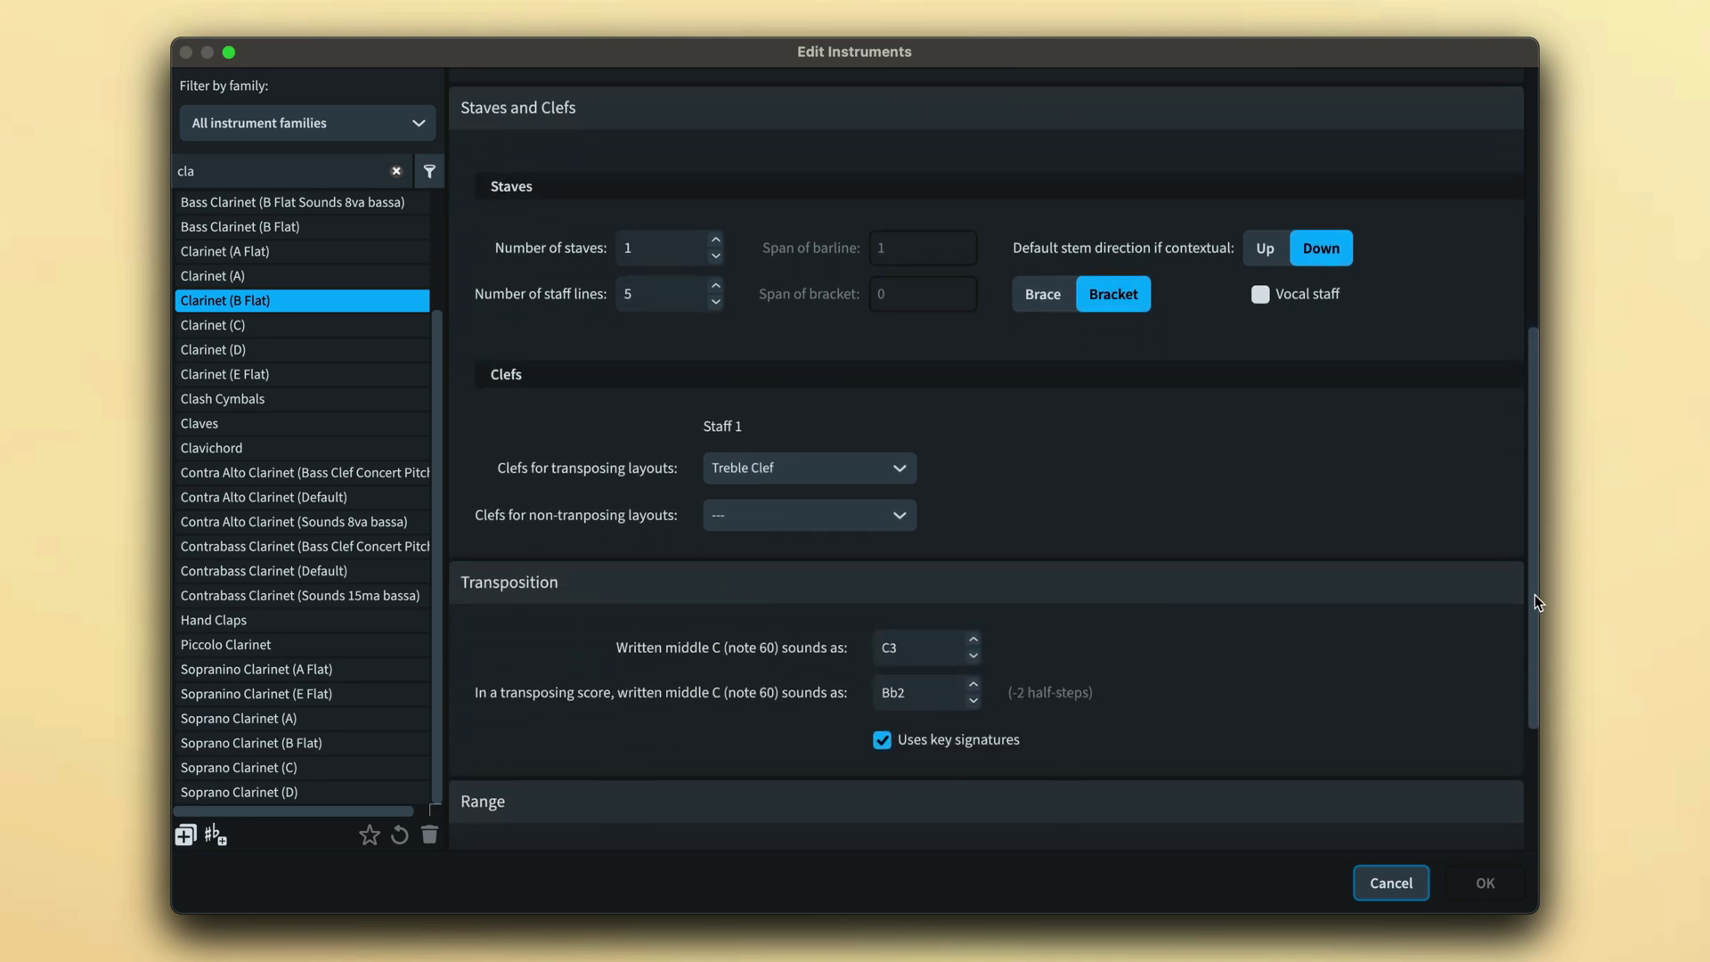
{"action": "left_click", "coordinate": [829, 514]}
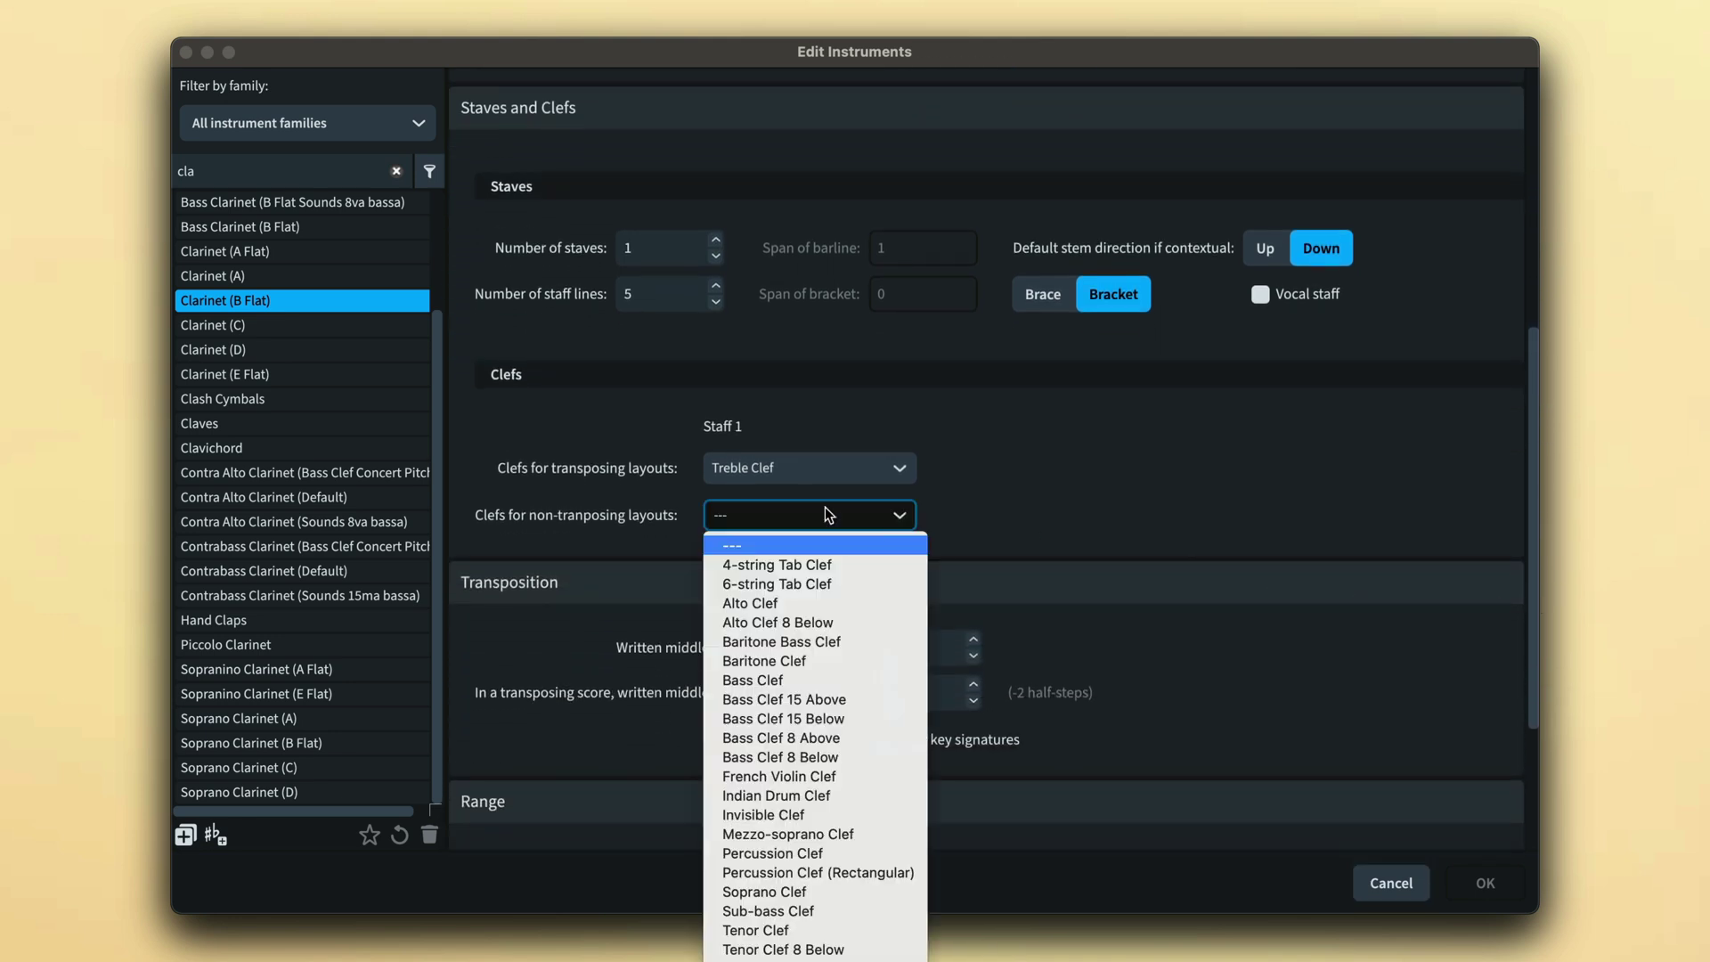
{"action": "left_click", "coordinate": [861, 544]}
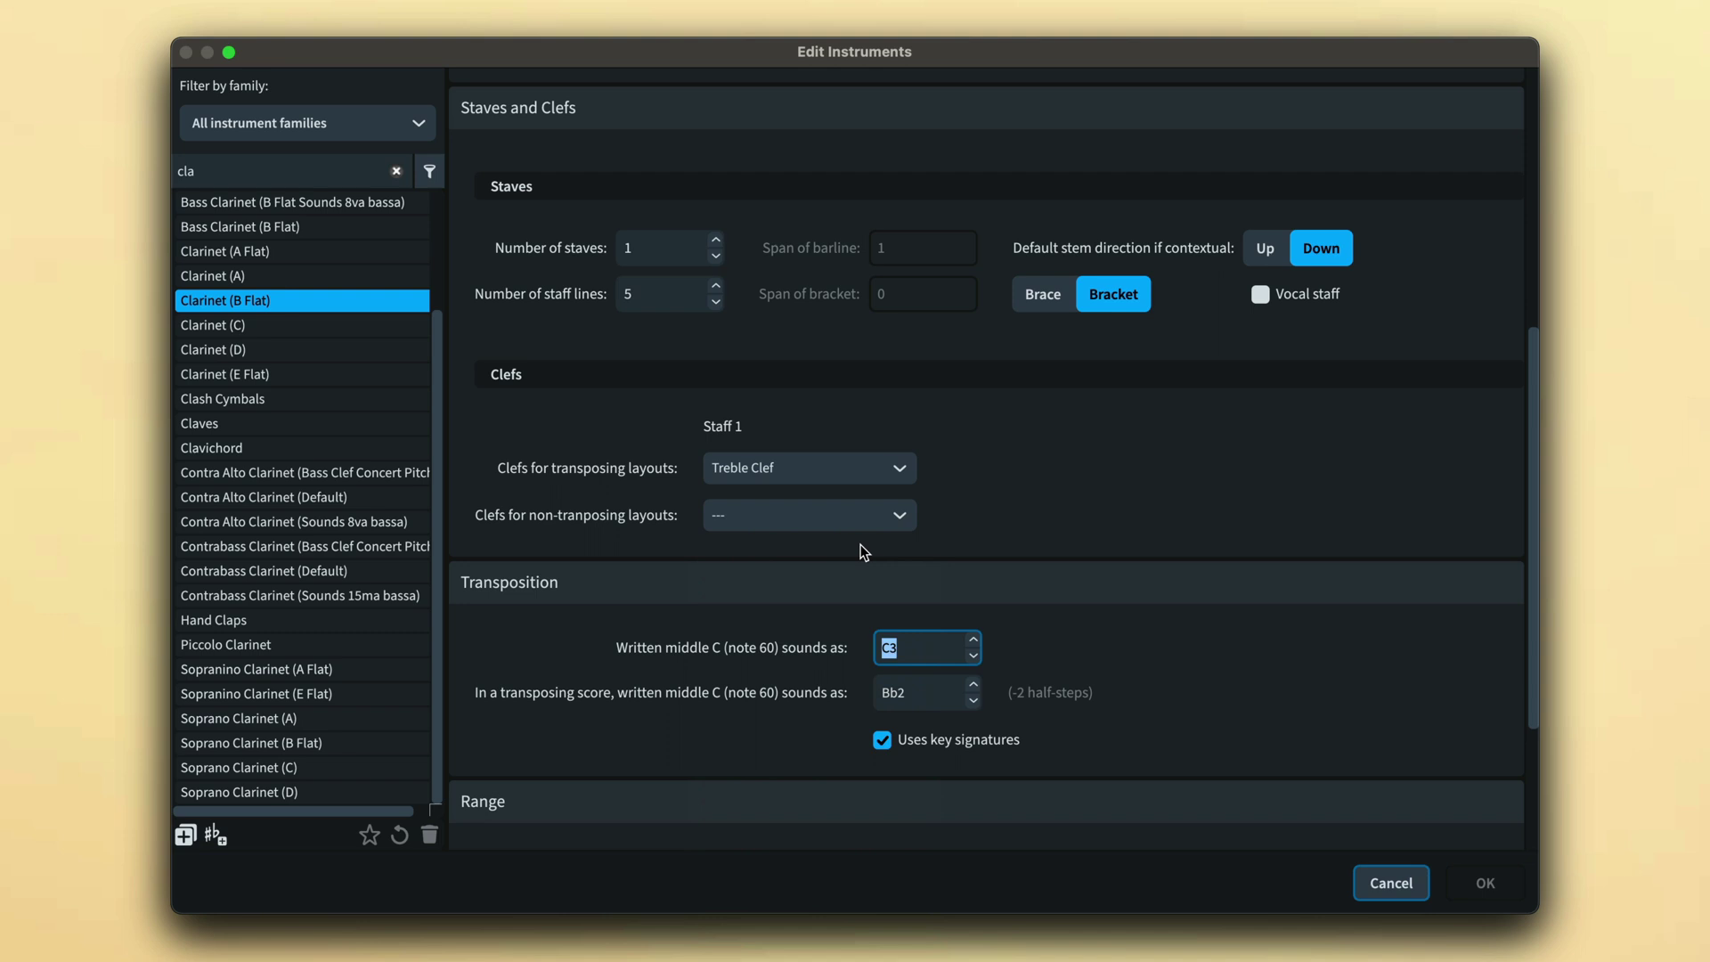
{"action": "left_click", "coordinate": [926, 692]}
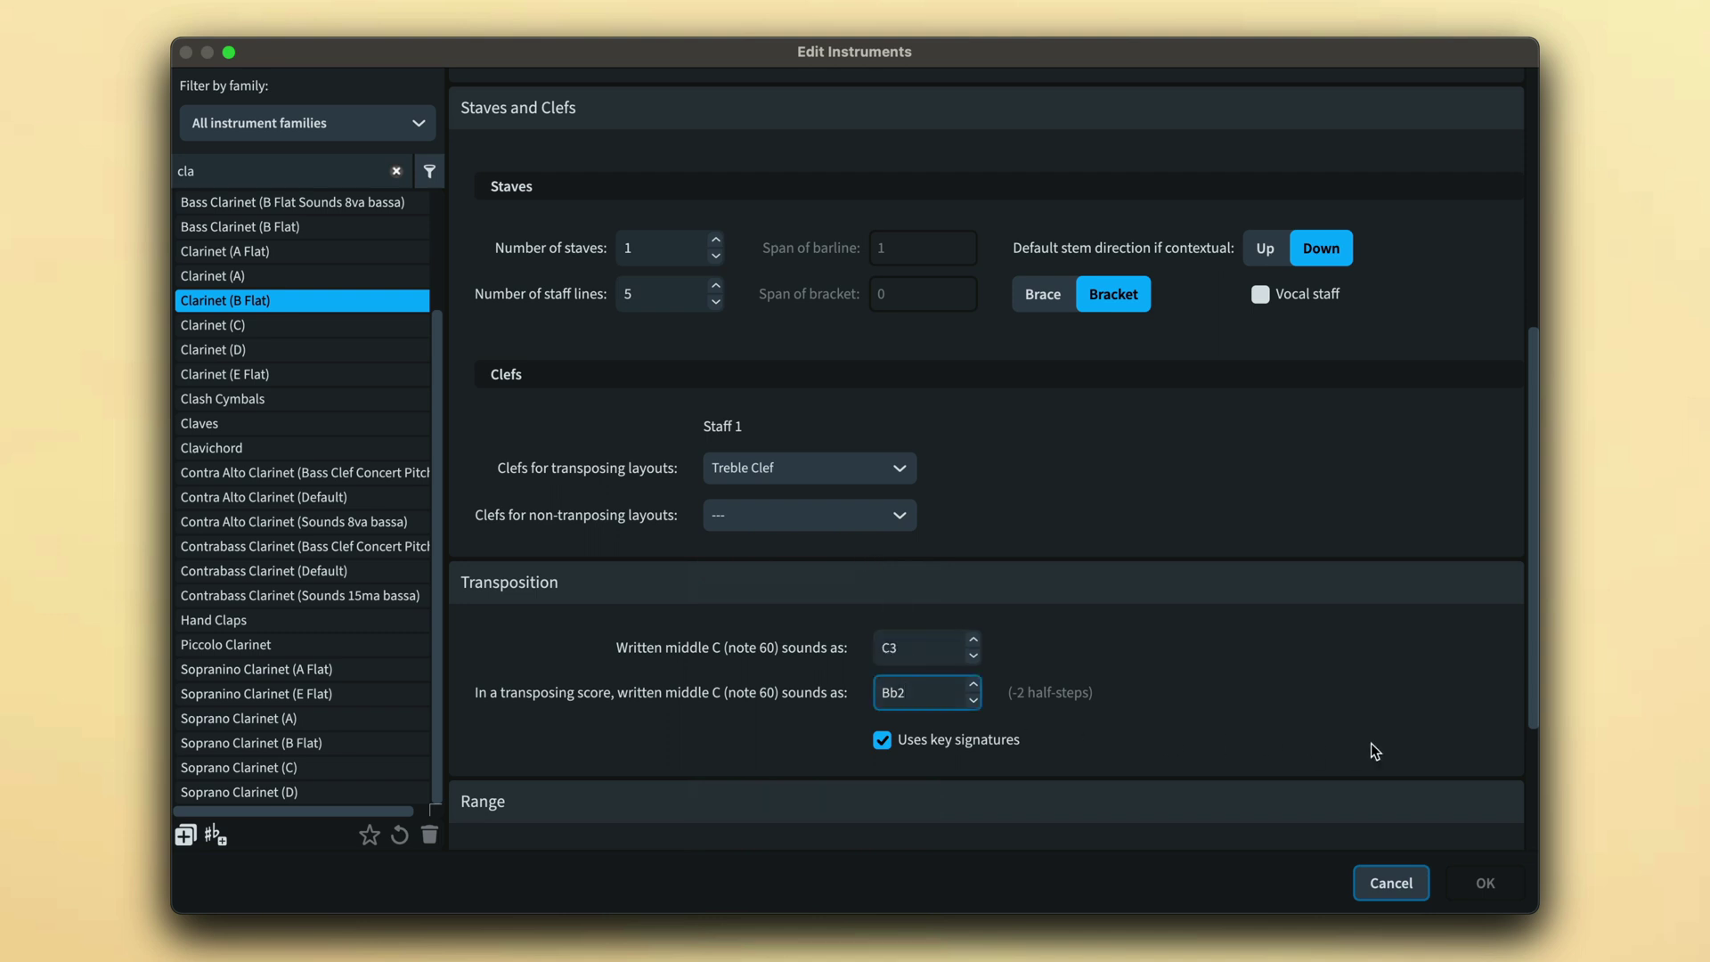
{"action": "left_click_drag", "start_coordinate": [1536, 697], "coordinate": [1530, 830]}
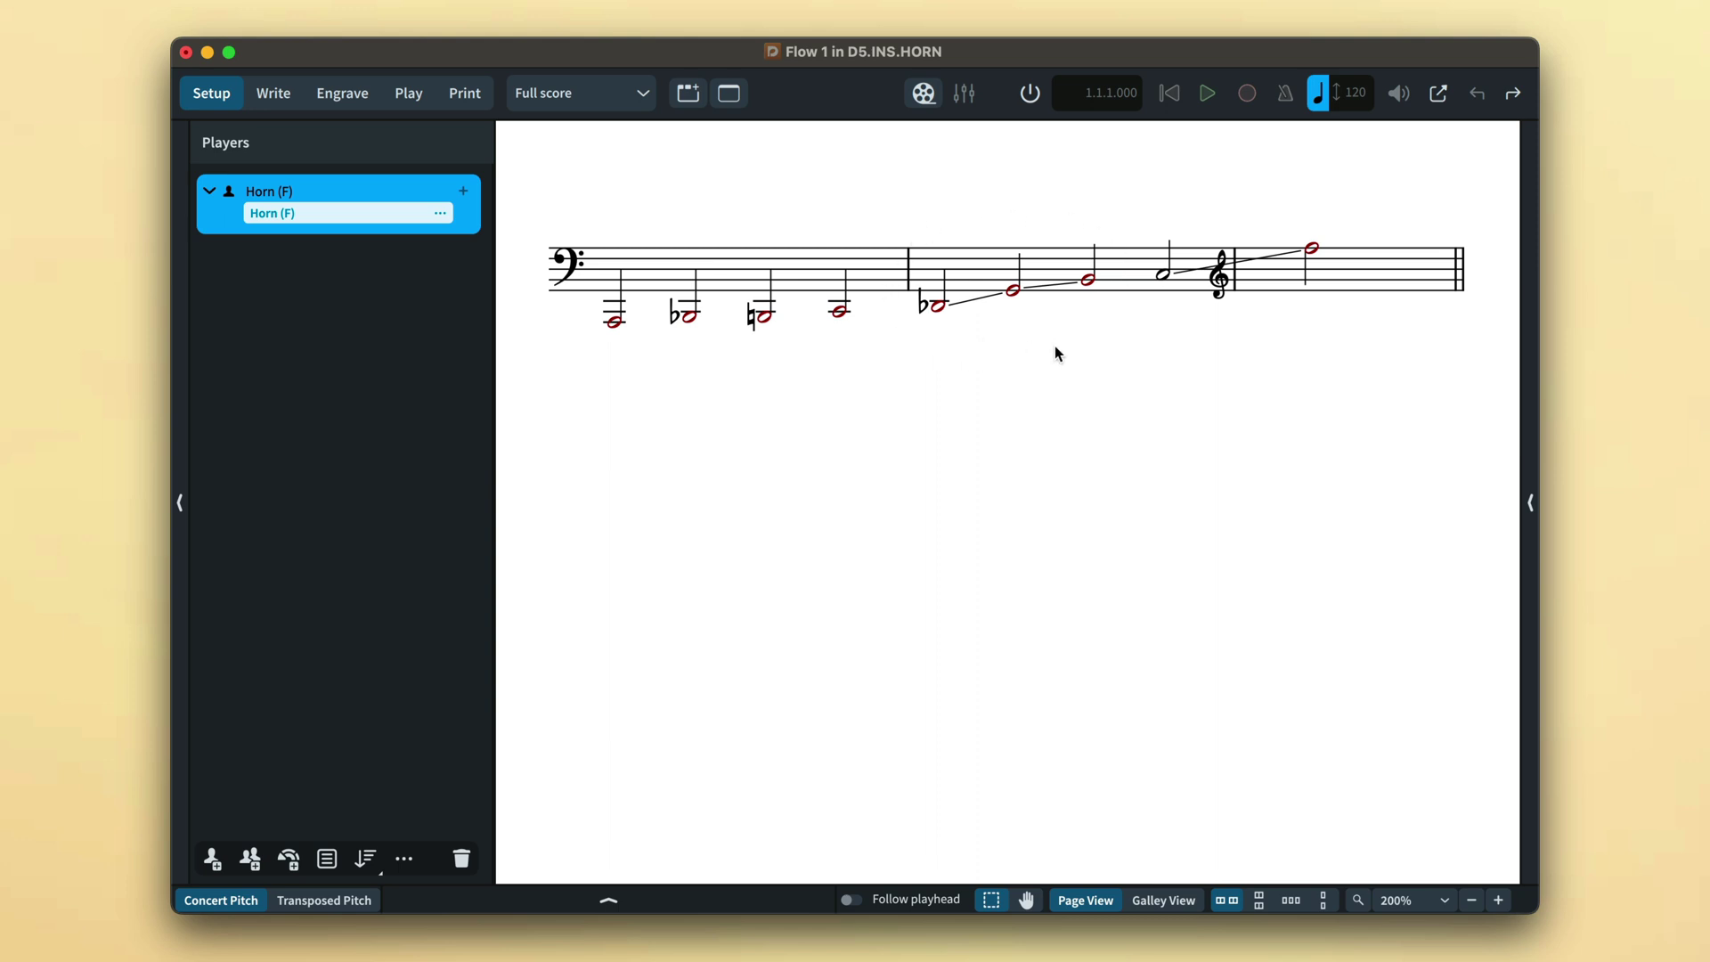
Step: Lower the Horn (F) standard range start from C2 to C1 and apply it
{"action": "left_click", "coordinate": [440, 213]}
{"action": "left_click", "coordinate": [595, 258]}
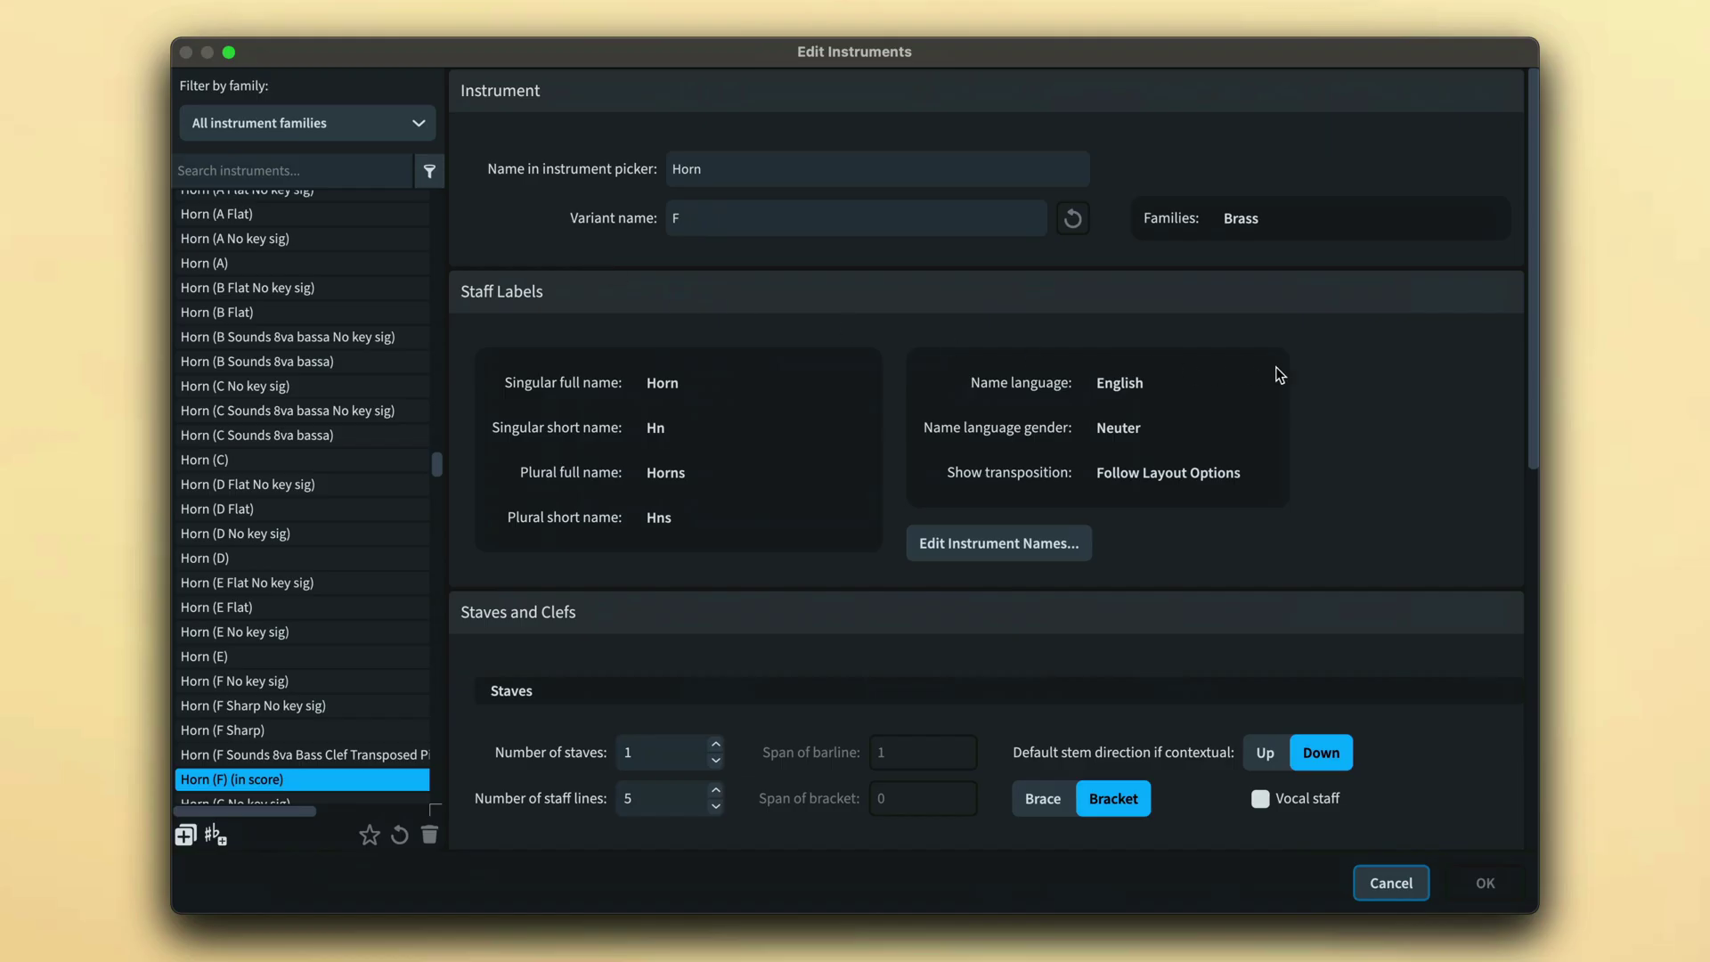
{"action": "scroll", "coordinate": [1530, 338], "scroll_direction": "down", "scroll_amount": 1}
{"action": "left_click_drag", "start_coordinate": [1533, 364], "coordinate": [1536, 714]}
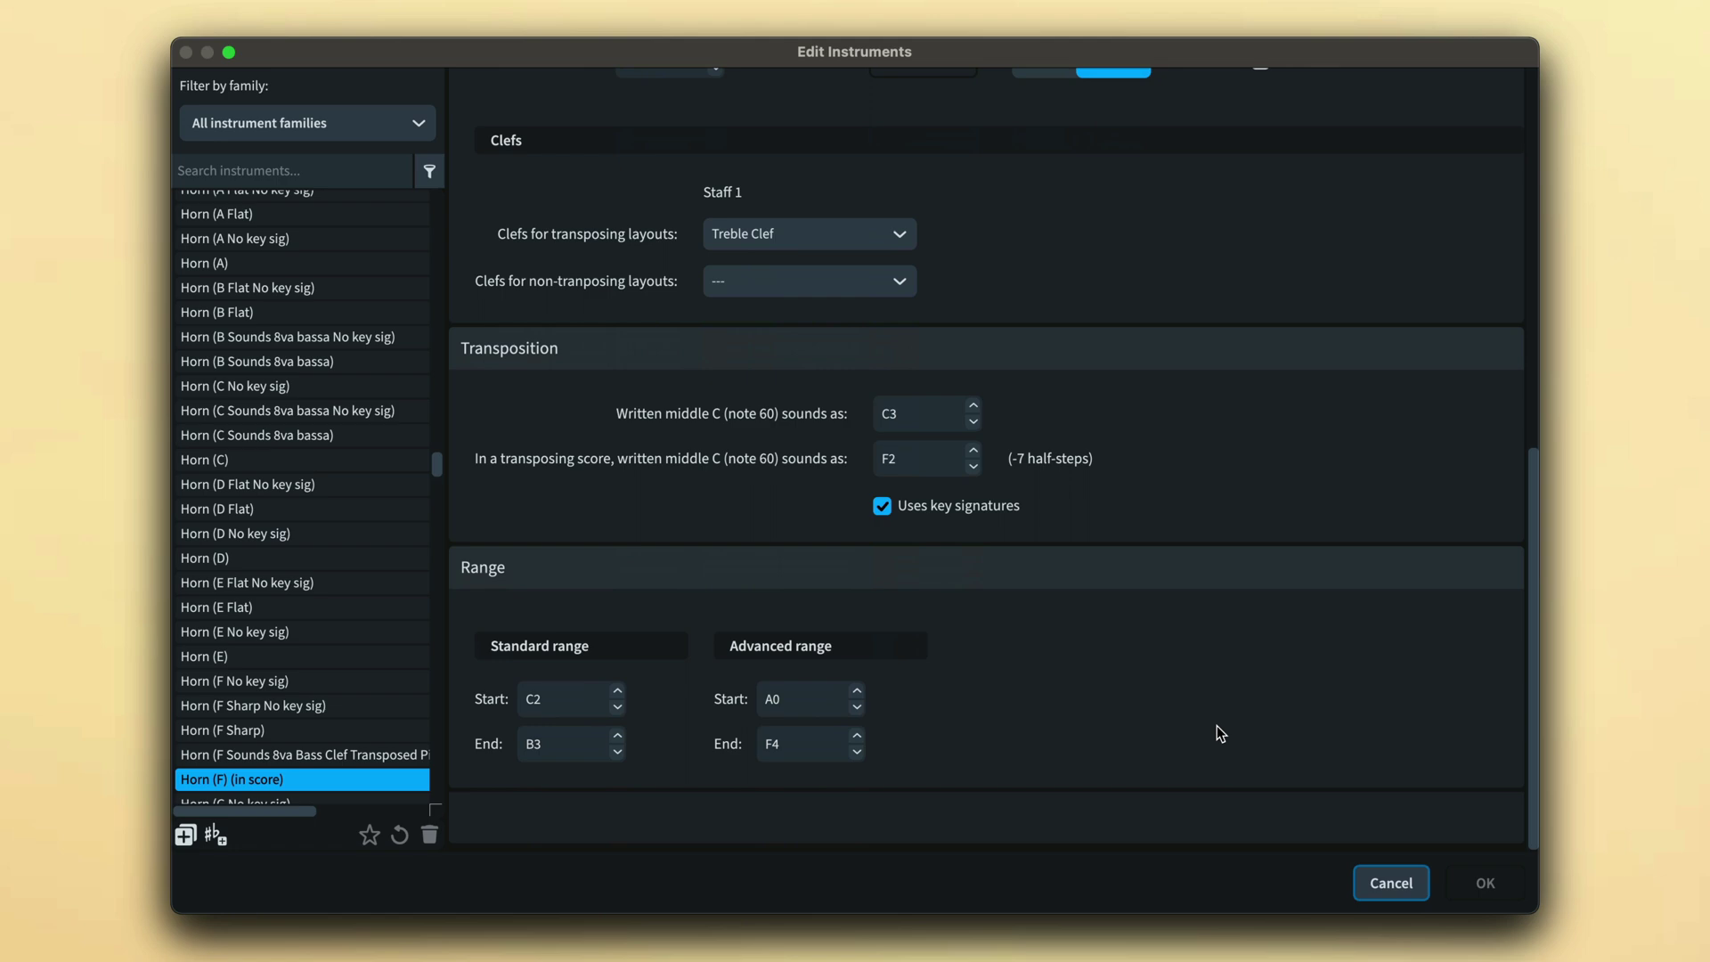
{"action": "left_click", "coordinate": [617, 707]}
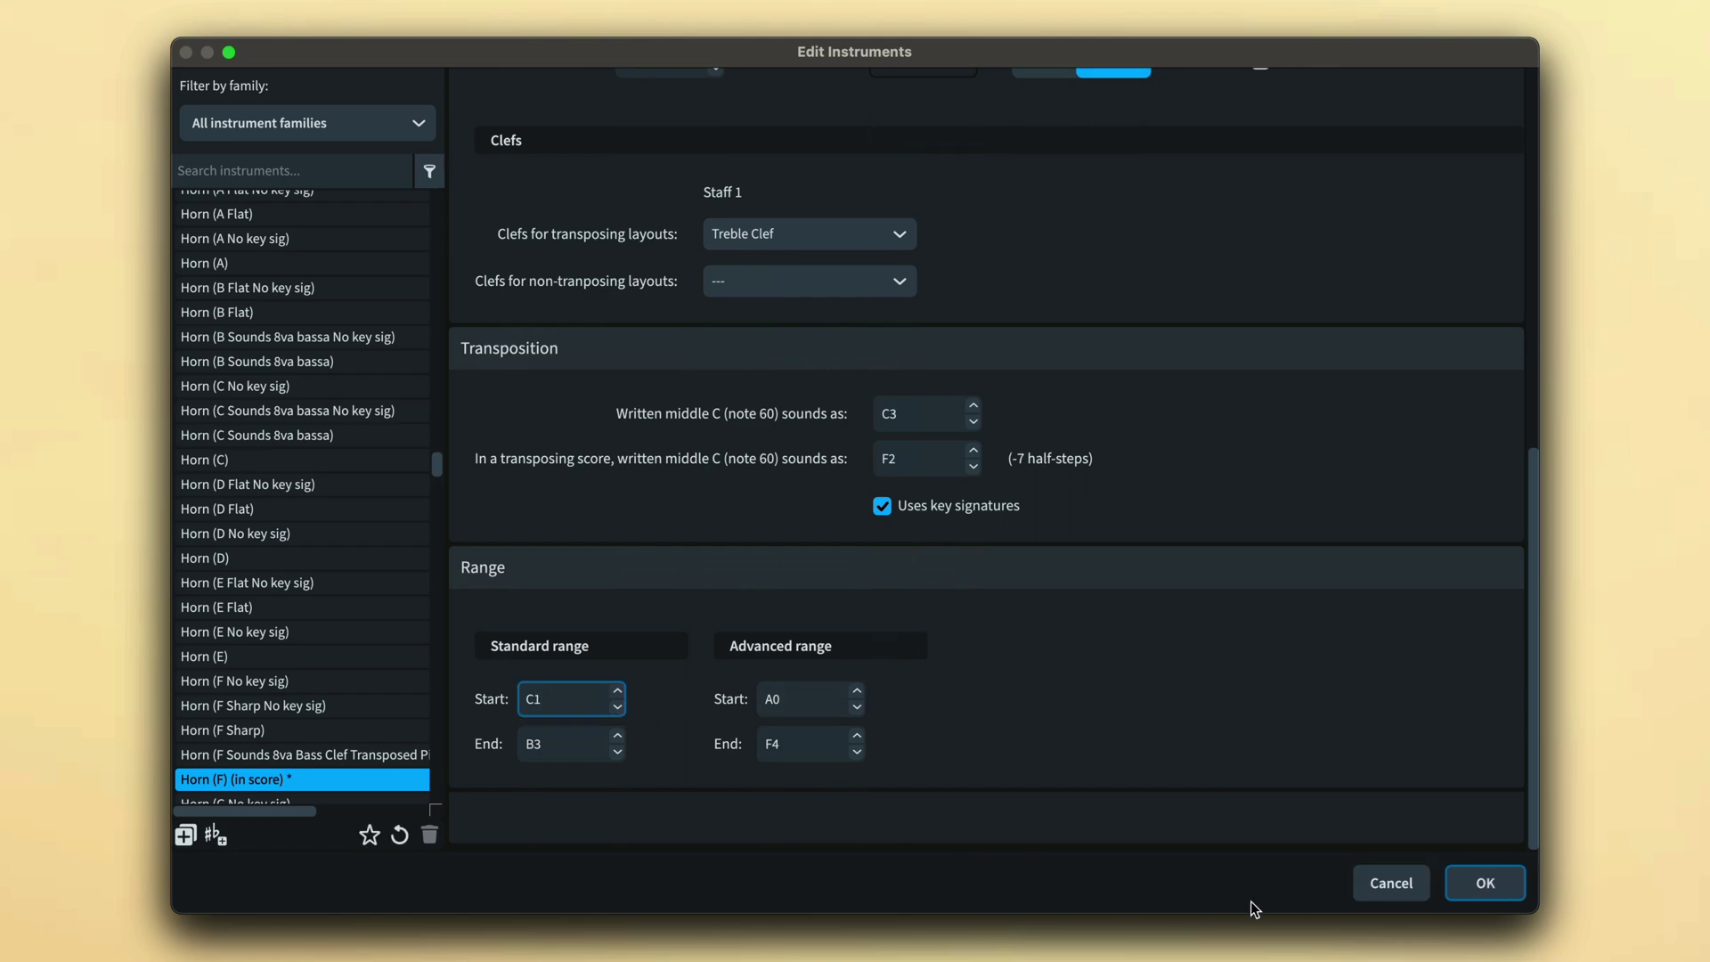
{"action": "left_click", "coordinate": [1485, 883]}
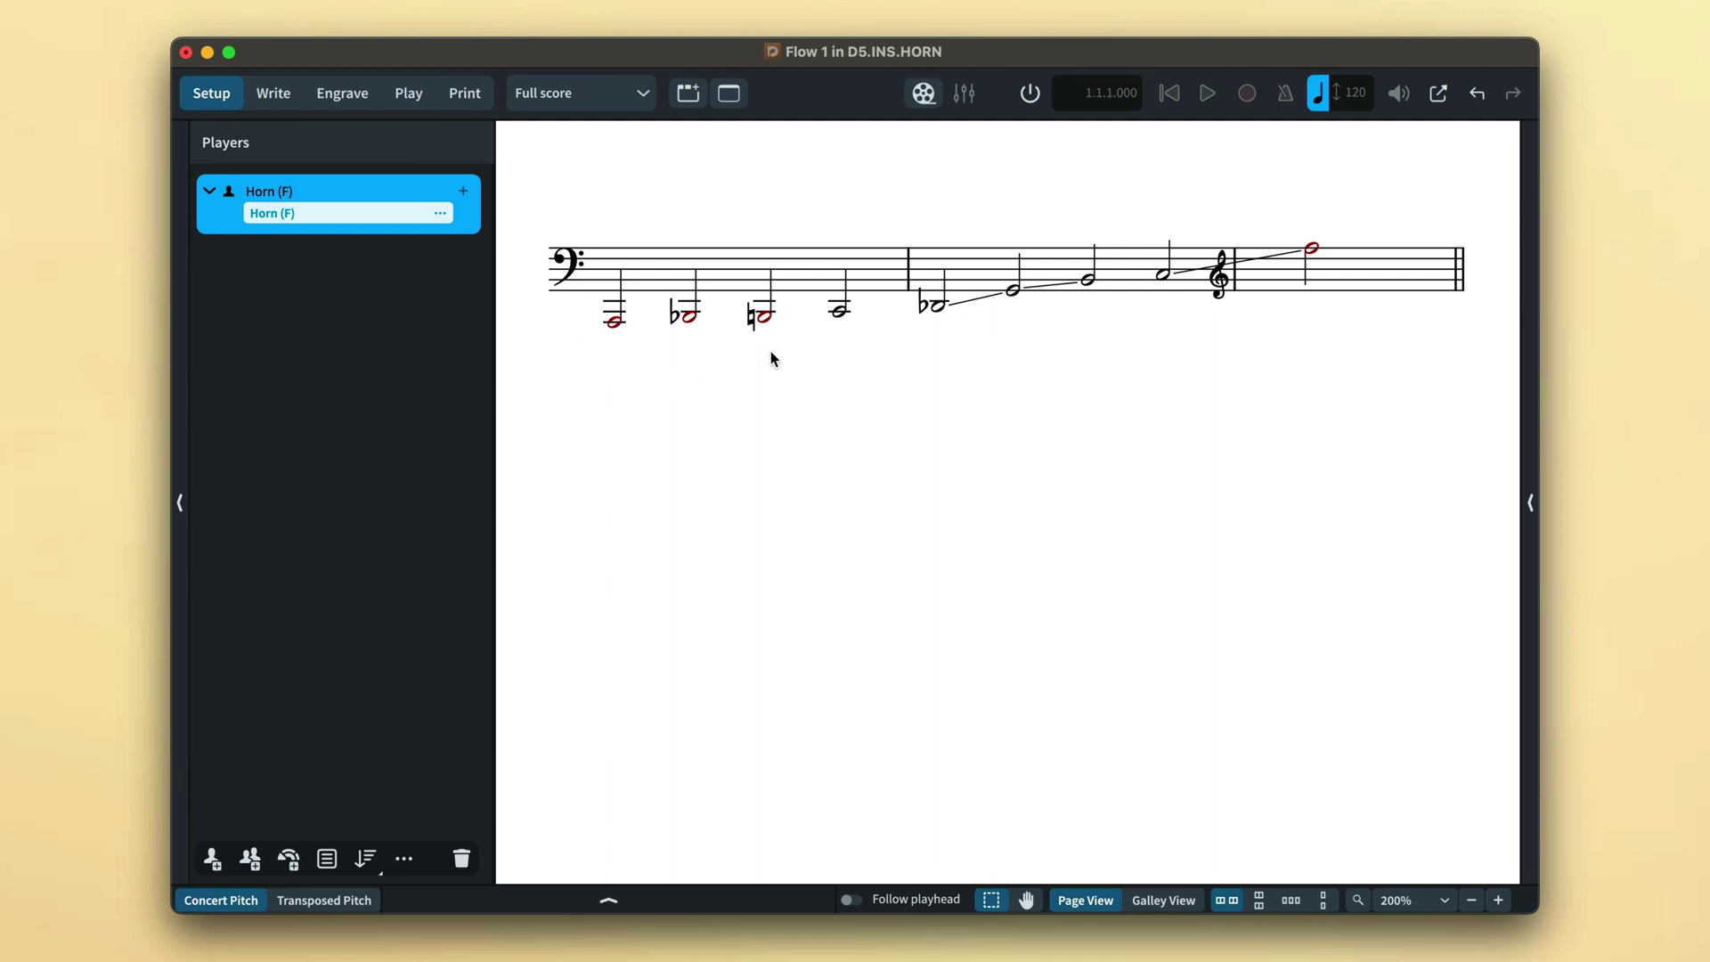
Step: Reopen the Horn (F) definition, toggle the default star on and off, and revert it
{"action": "left_click", "coordinate": [440, 214]}
{"action": "left_click", "coordinate": [649, 253]}
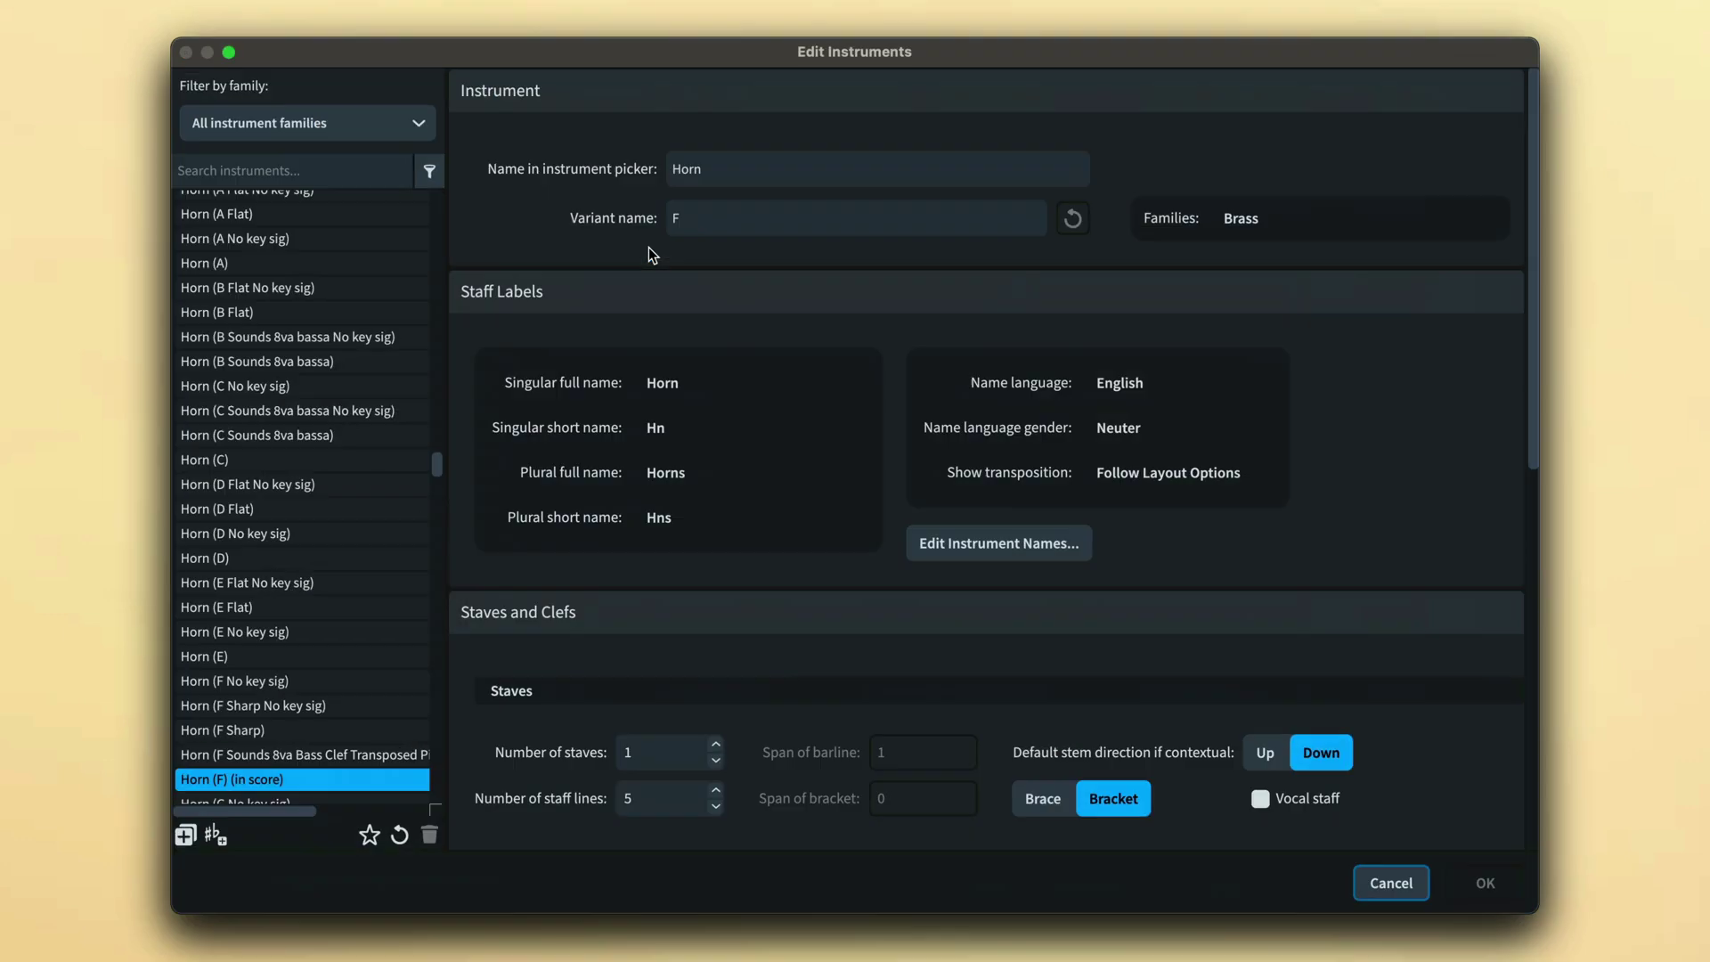
{"action": "left_click", "coordinate": [368, 836]}
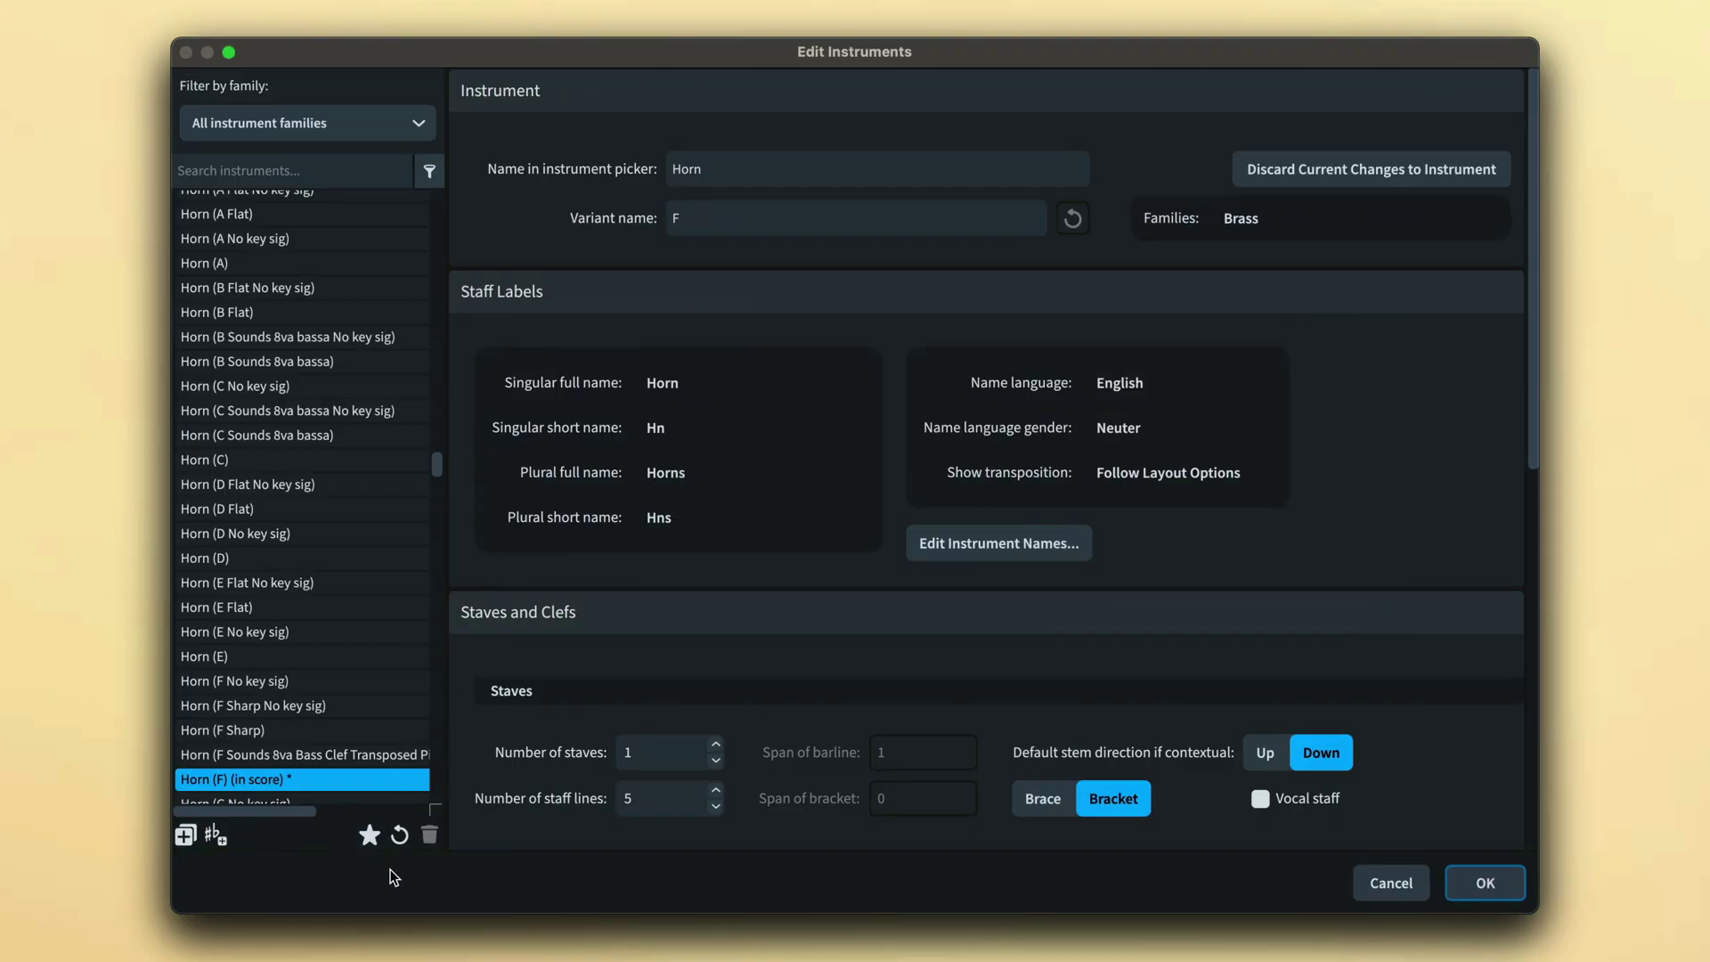
{"action": "left_click", "coordinate": [372, 841]}
{"action": "scroll", "coordinate": [510, 754], "scroll_direction": "down", "scroll_amount": 8}
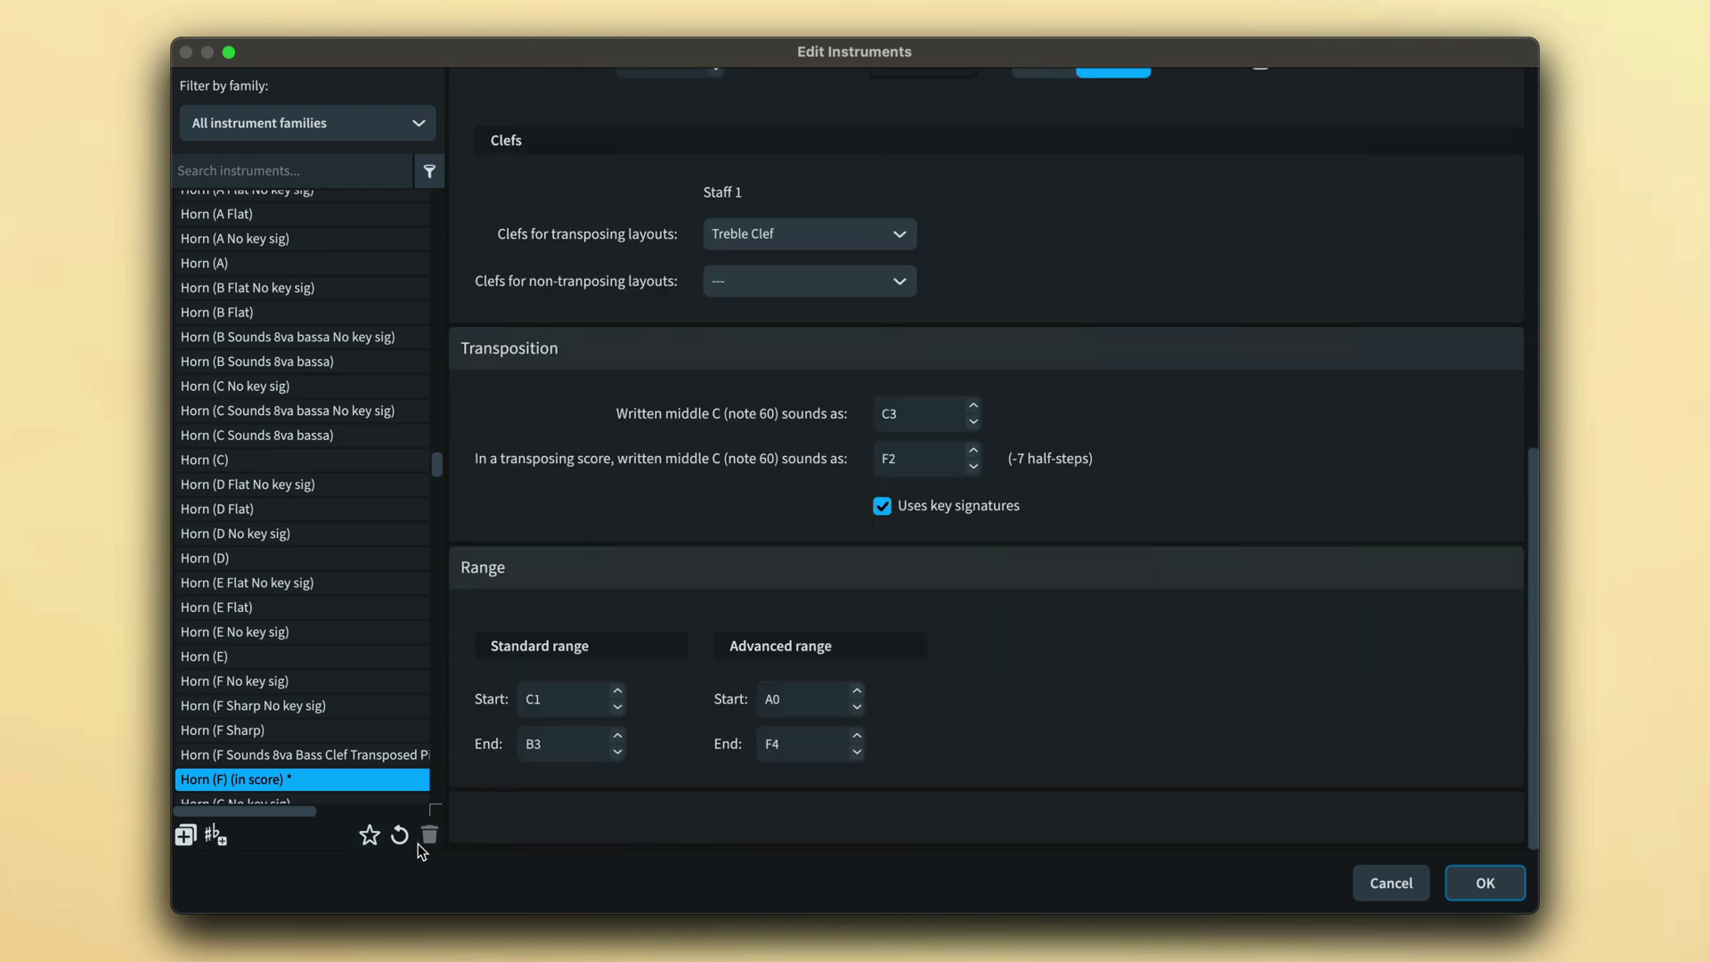
{"action": "left_click", "coordinate": [399, 838]}
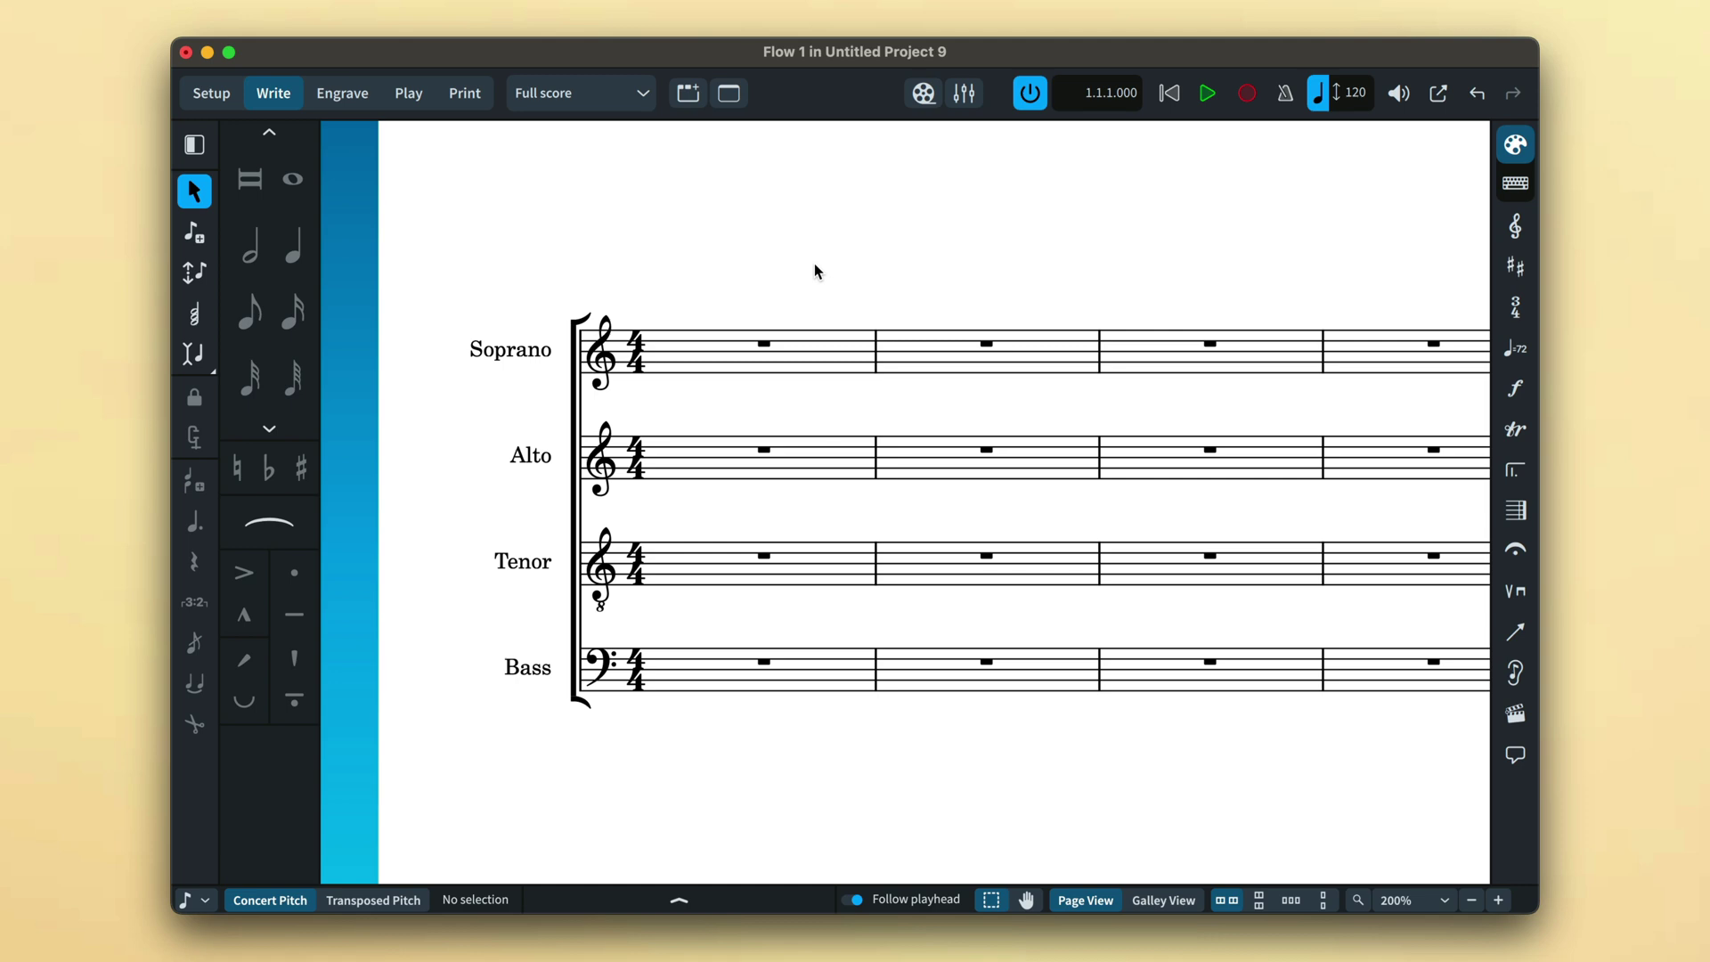
Step: Create a new instrument from Baritone and rename it Cantor
{"action": "key", "text": "j"}
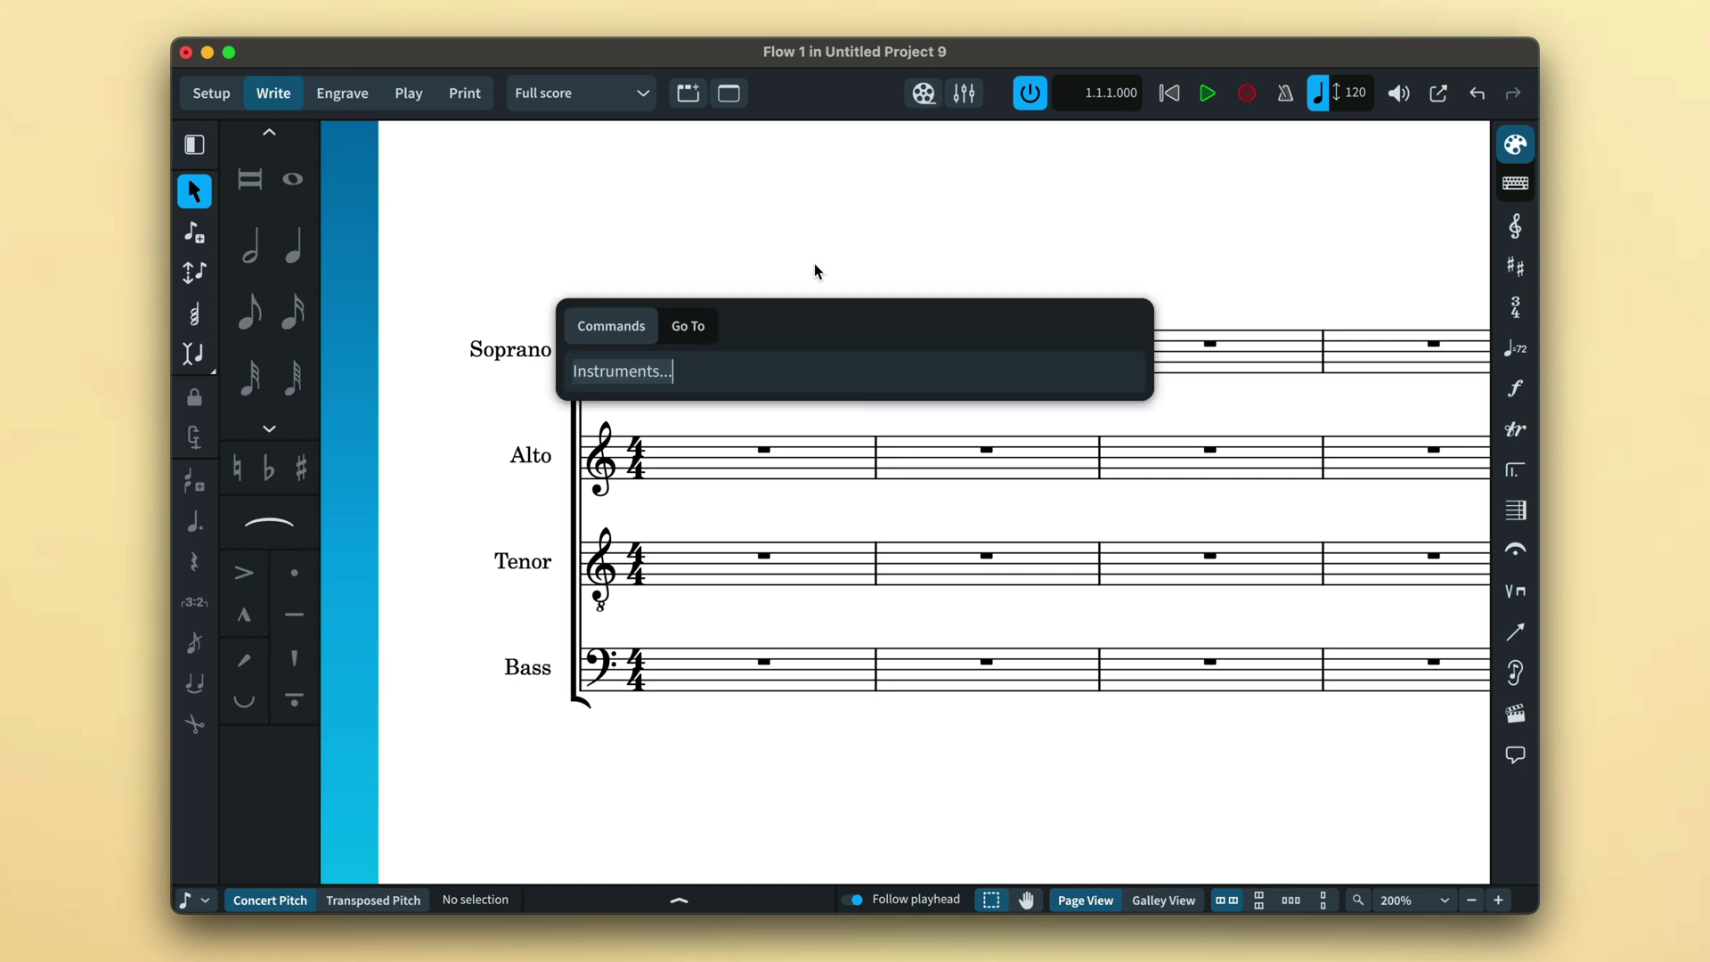
{"action": "key", "text": "Return"}
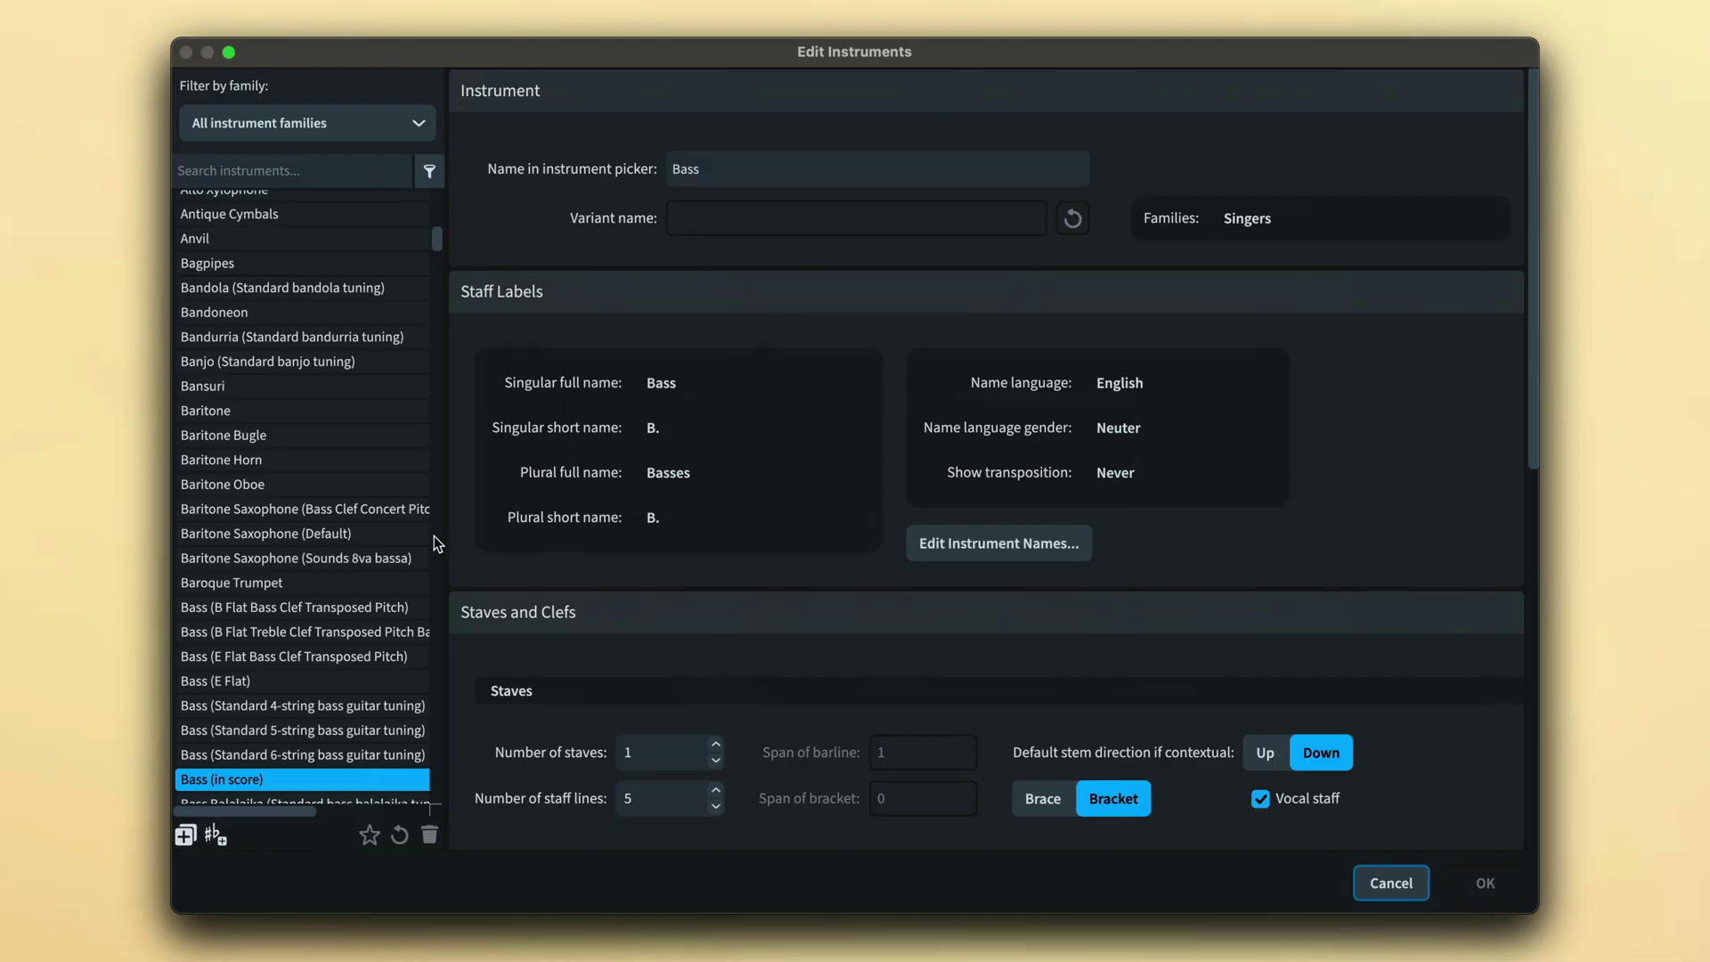
{"action": "left_click", "coordinate": [338, 412]}
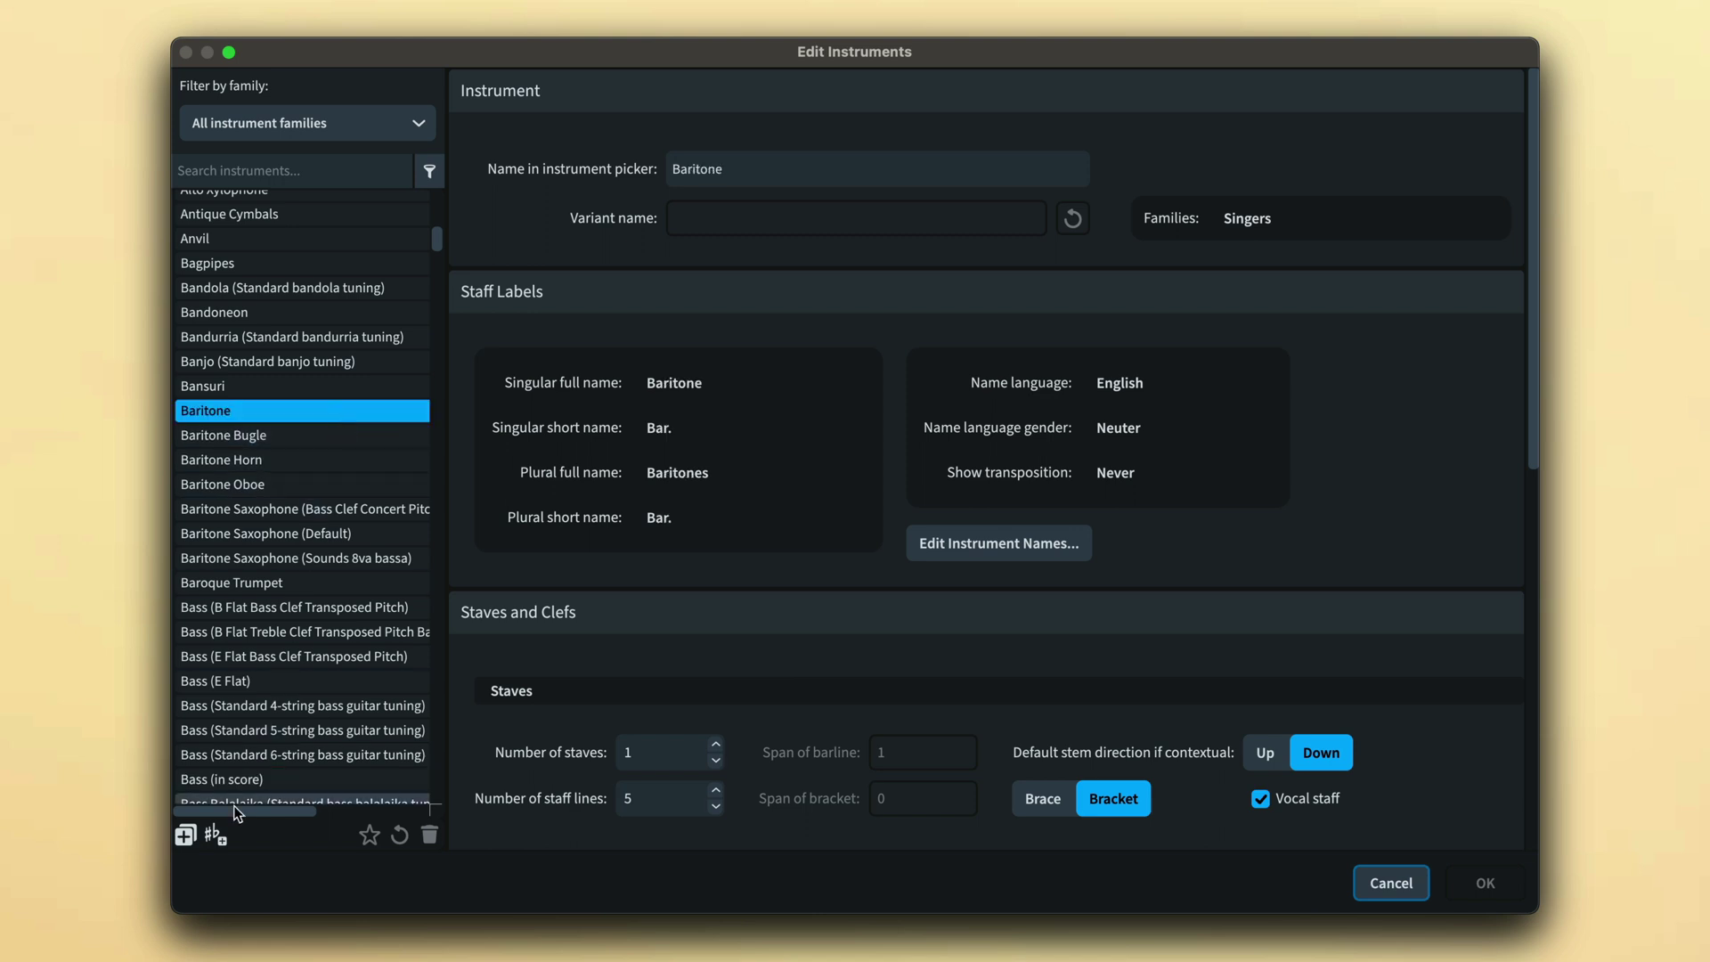
{"action": "left_click", "coordinate": [192, 839]}
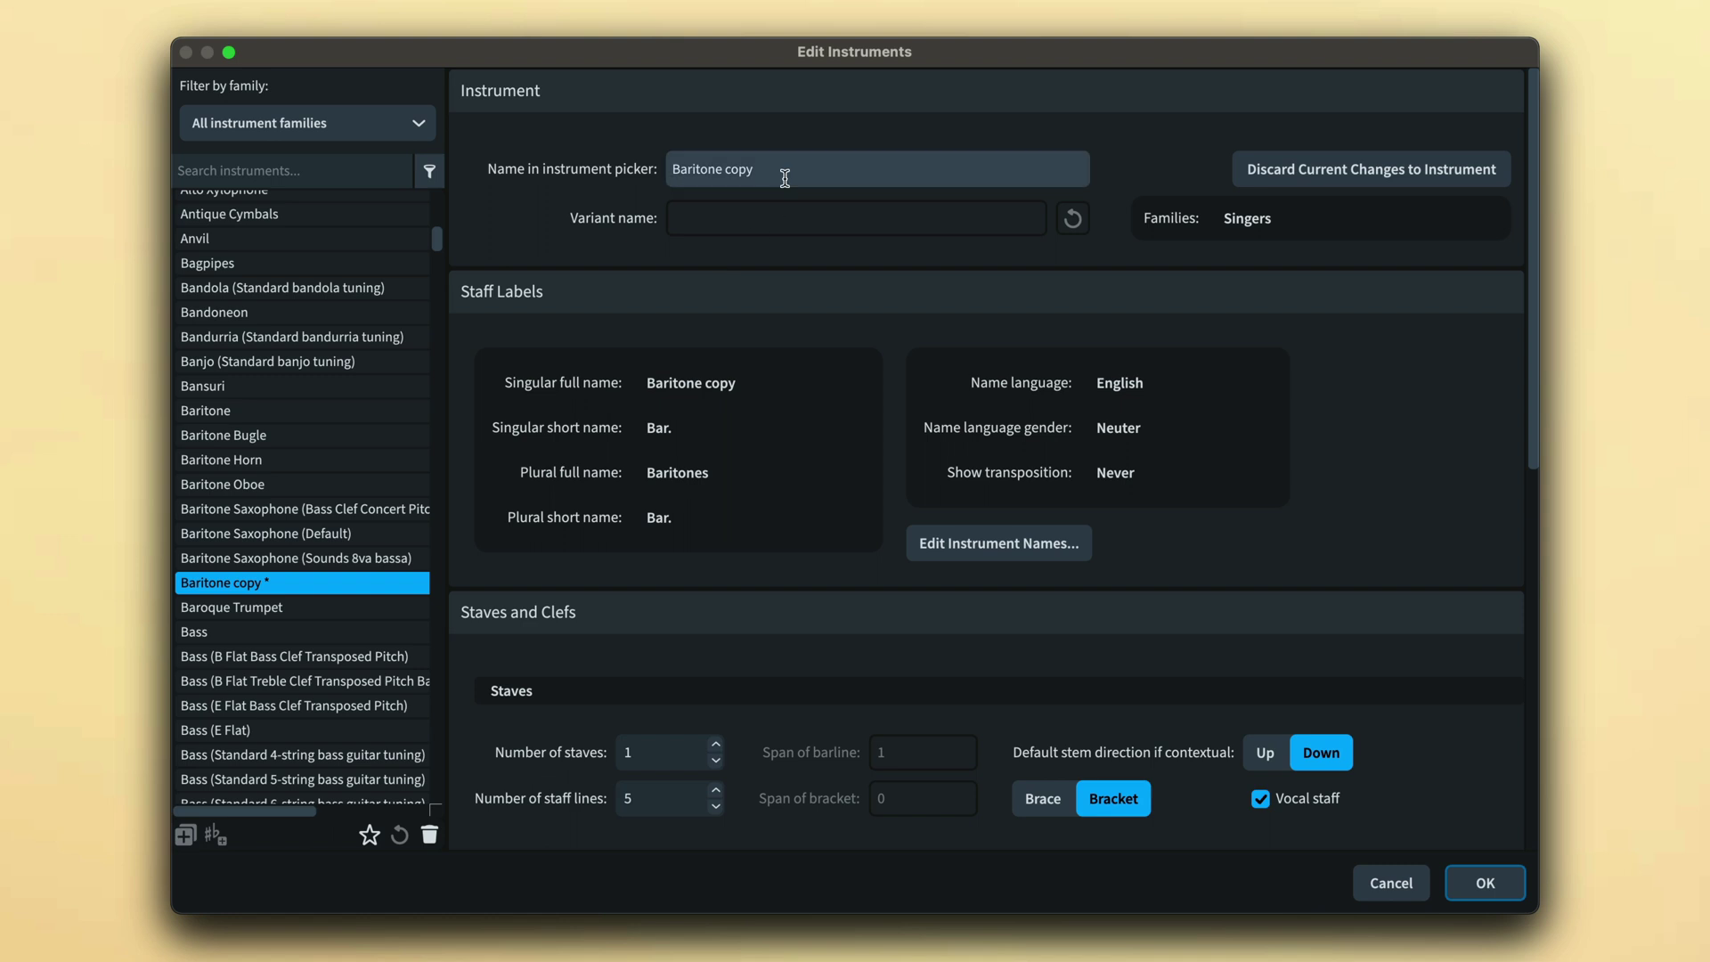
{"action": "left_click_drag", "start_coordinate": [782, 169], "coordinate": [670, 169]}
{"action": "type", "text": "Cantor"}
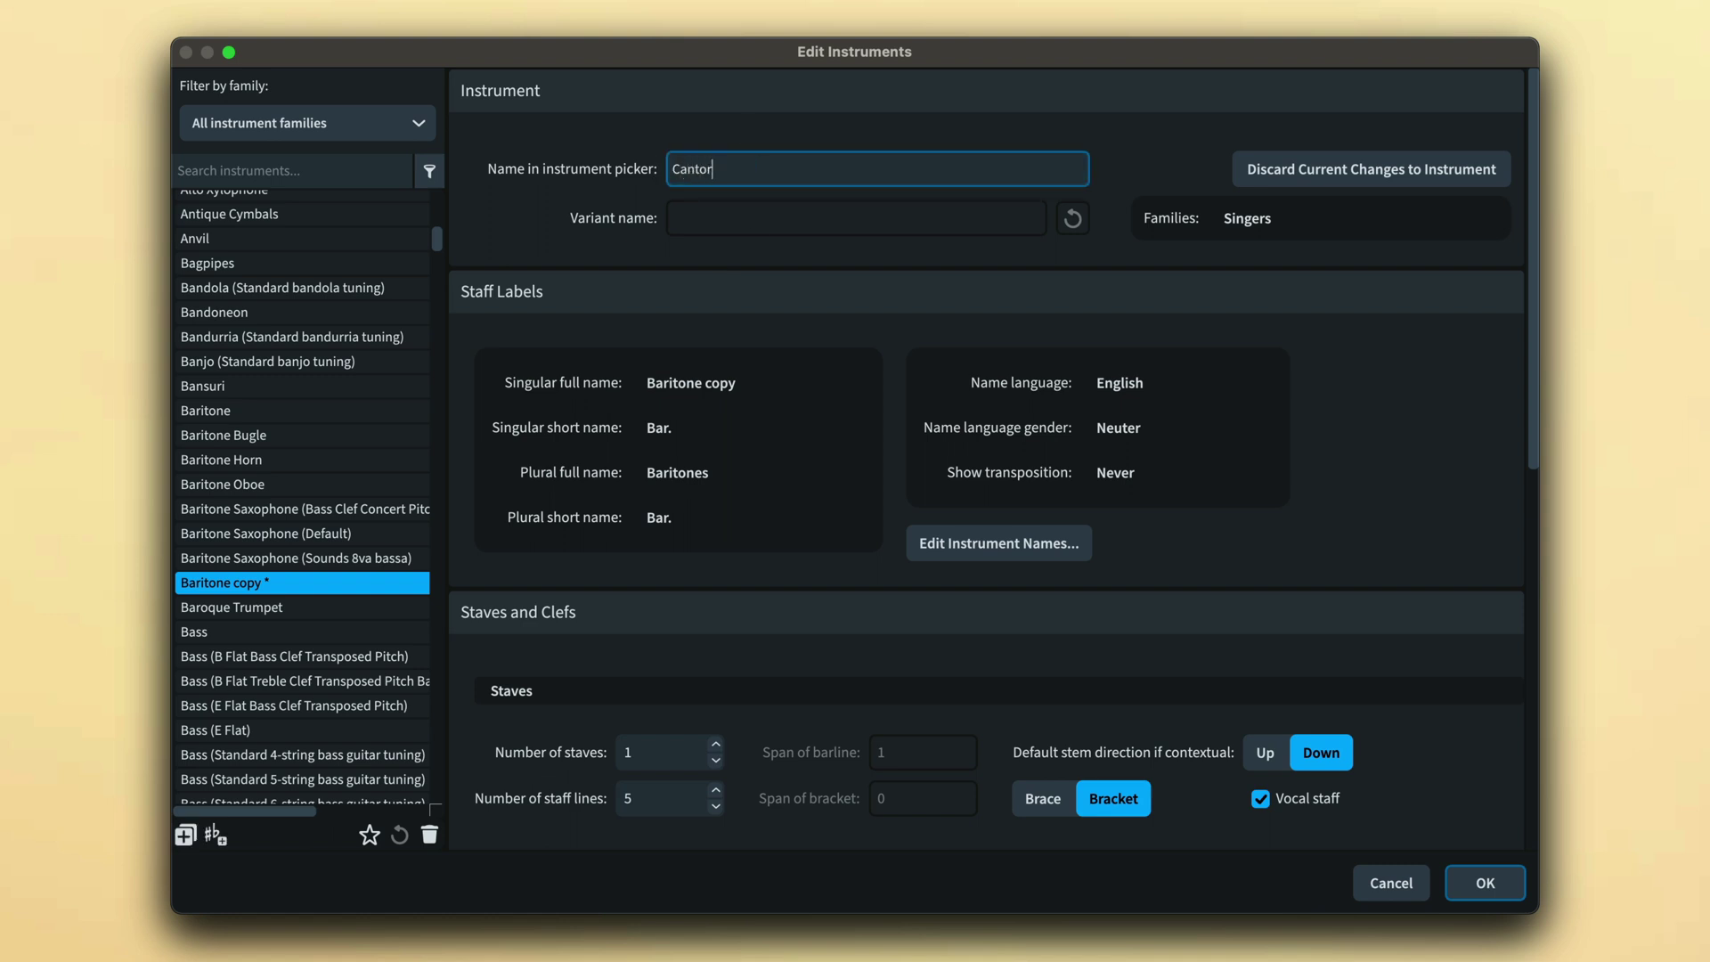
Step: Set the Cantor staff names to full name Cantor and short name Can., then save
{"action": "left_click", "coordinate": [954, 536]}
{"action": "left_click_drag", "start_coordinate": [1069, 484], "coordinate": [1272, 465]}
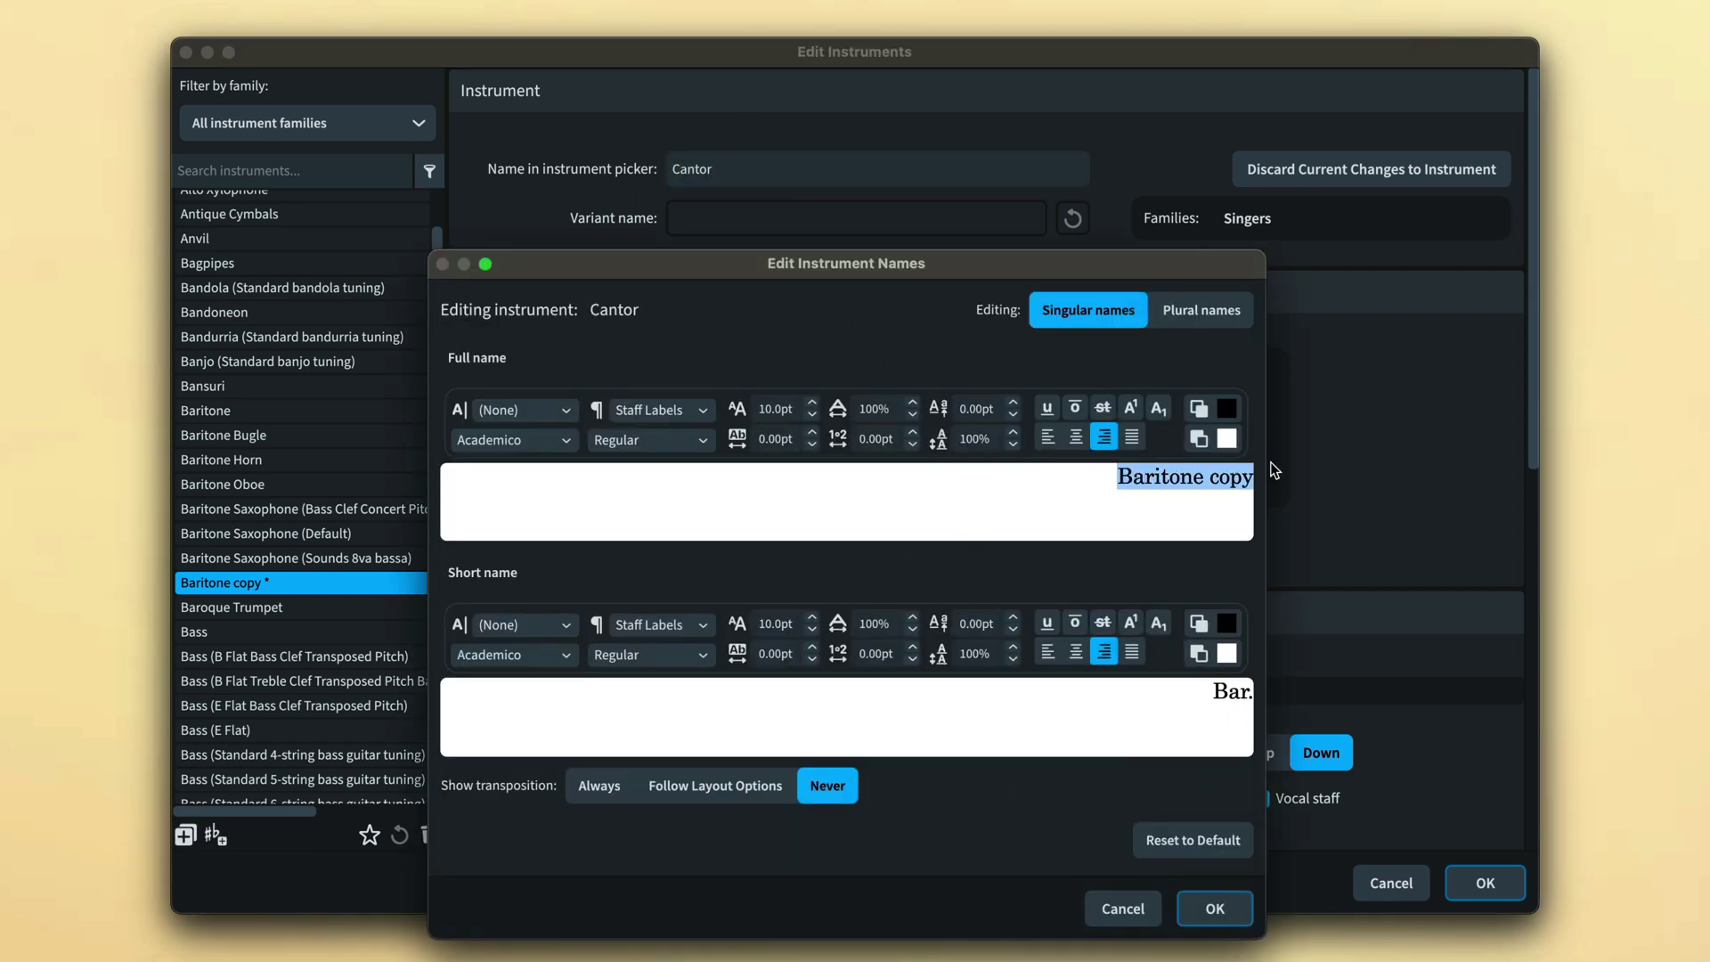
{"action": "key", "text": "BackSpace"}
{"action": "type", "text": "Cantor"}
{"action": "left_click_drag", "start_coordinate": [1251, 695], "coordinate": [1216, 696]}
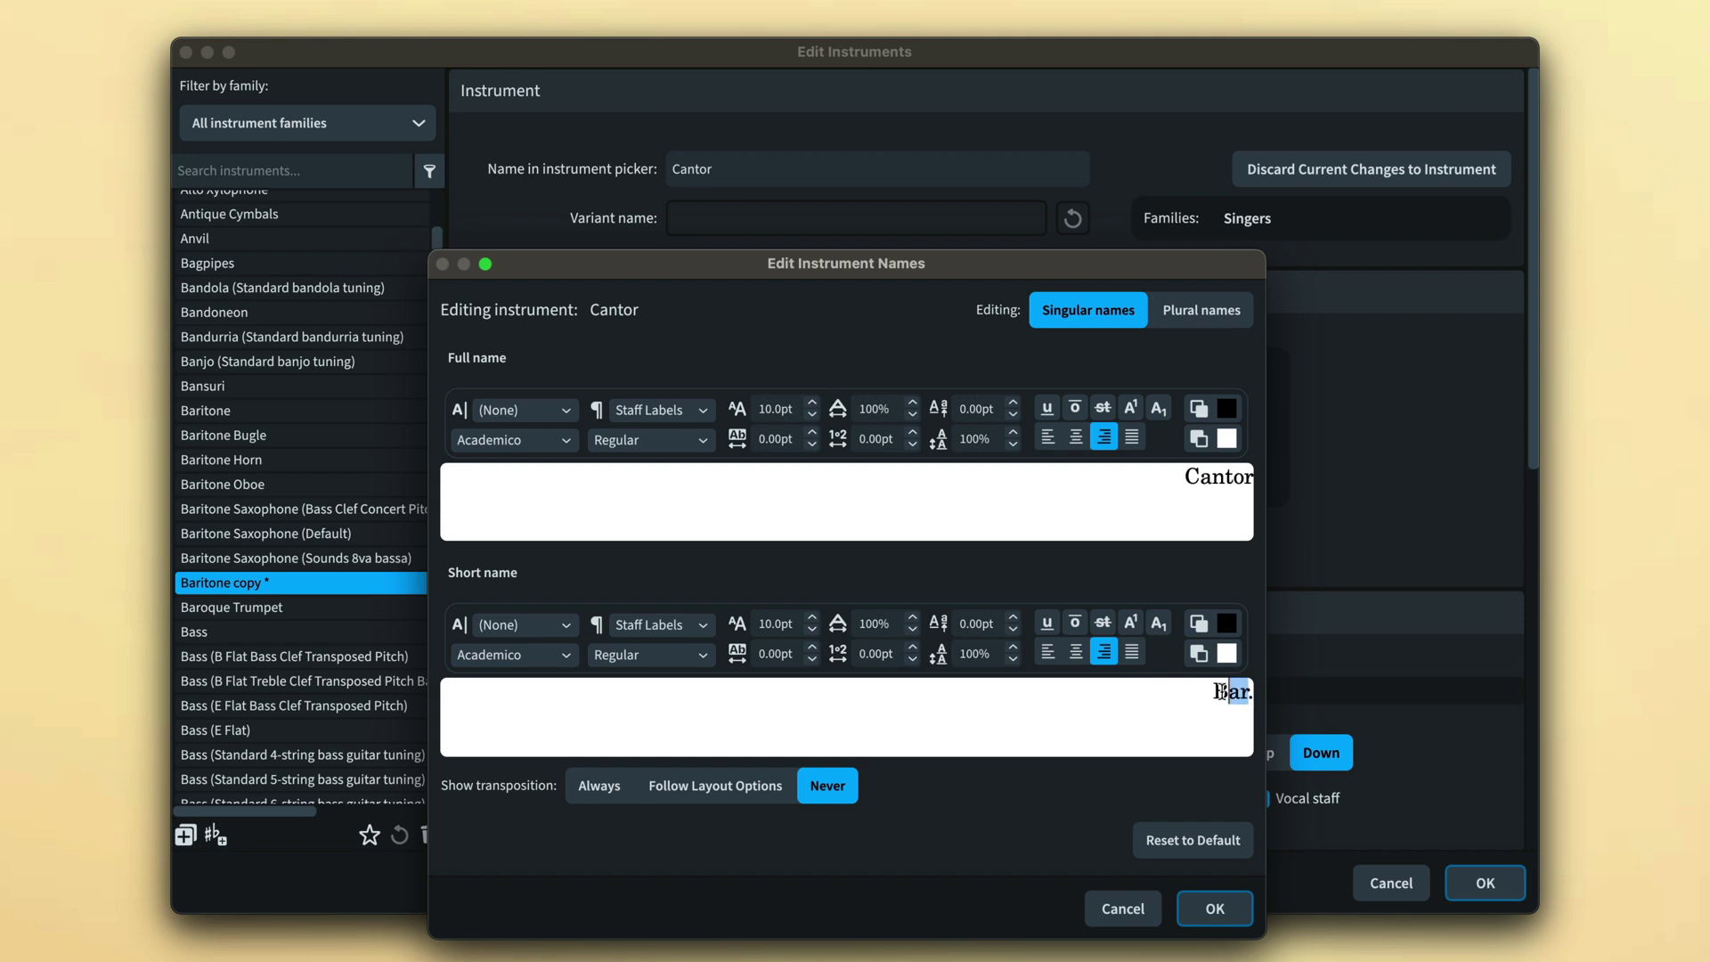
{"action": "type", "text": "Can."}
{"action": "left_click", "coordinate": [1236, 921]}
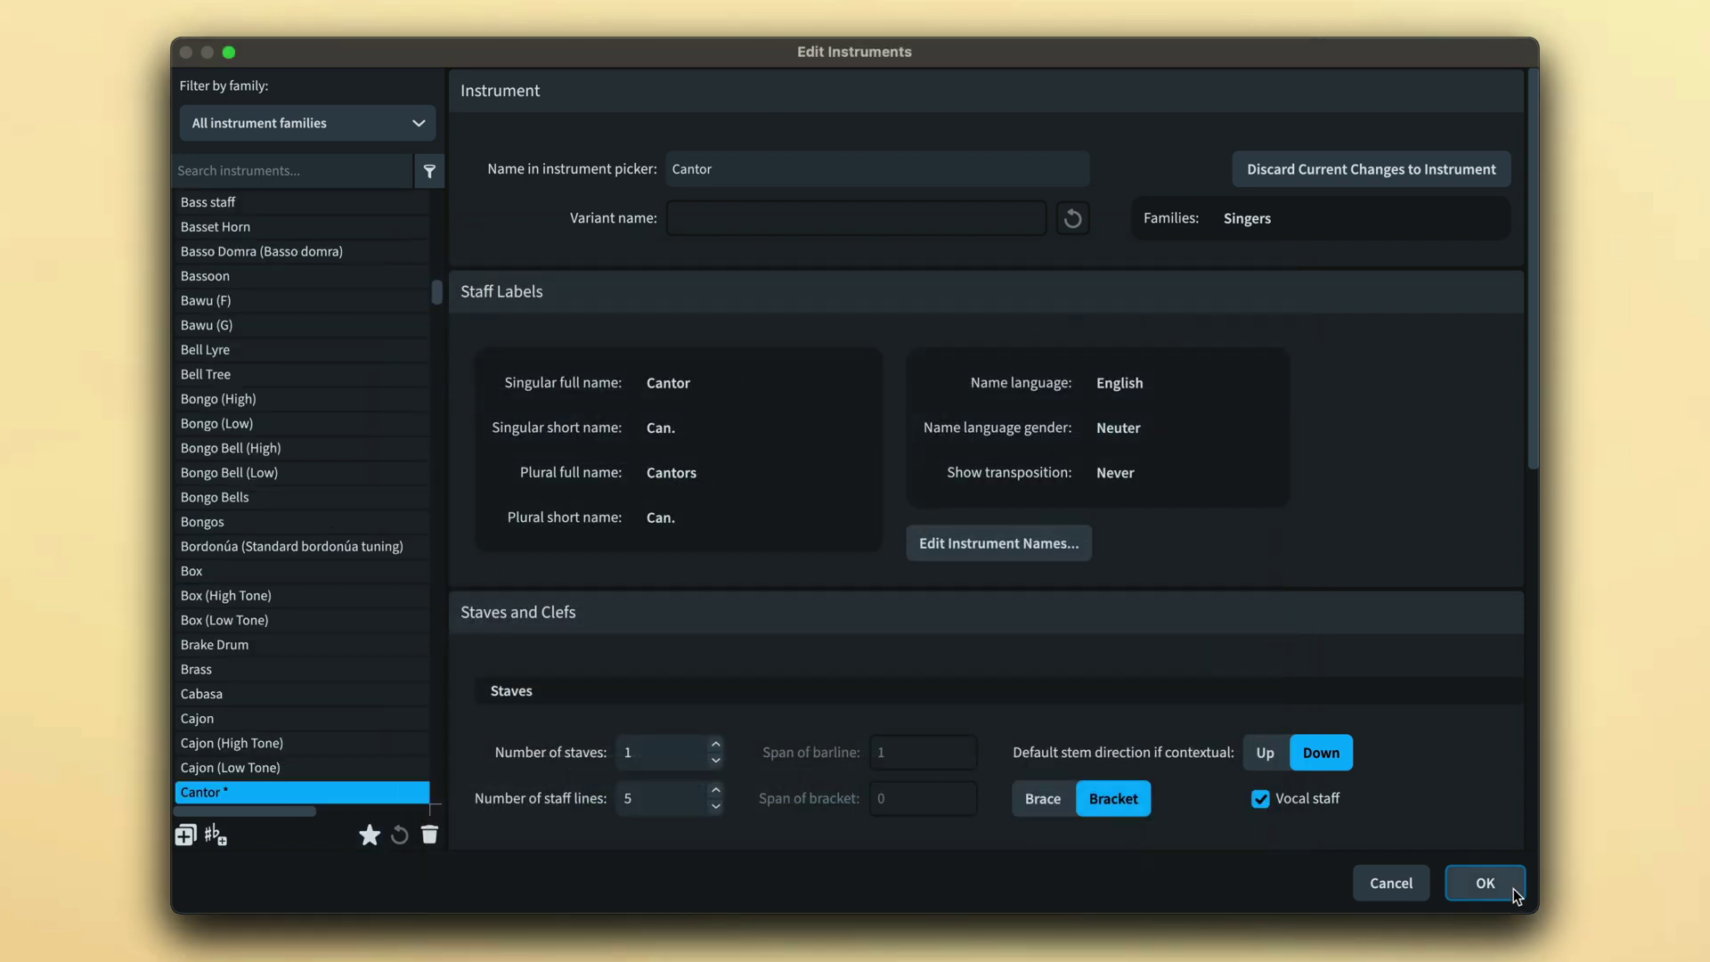
{"action": "left_click", "coordinate": [1486, 883]}
Step: Add a single player with the Cantor instrument in Setup, then return to Write mode
{"action": "key", "text": "super+1"}
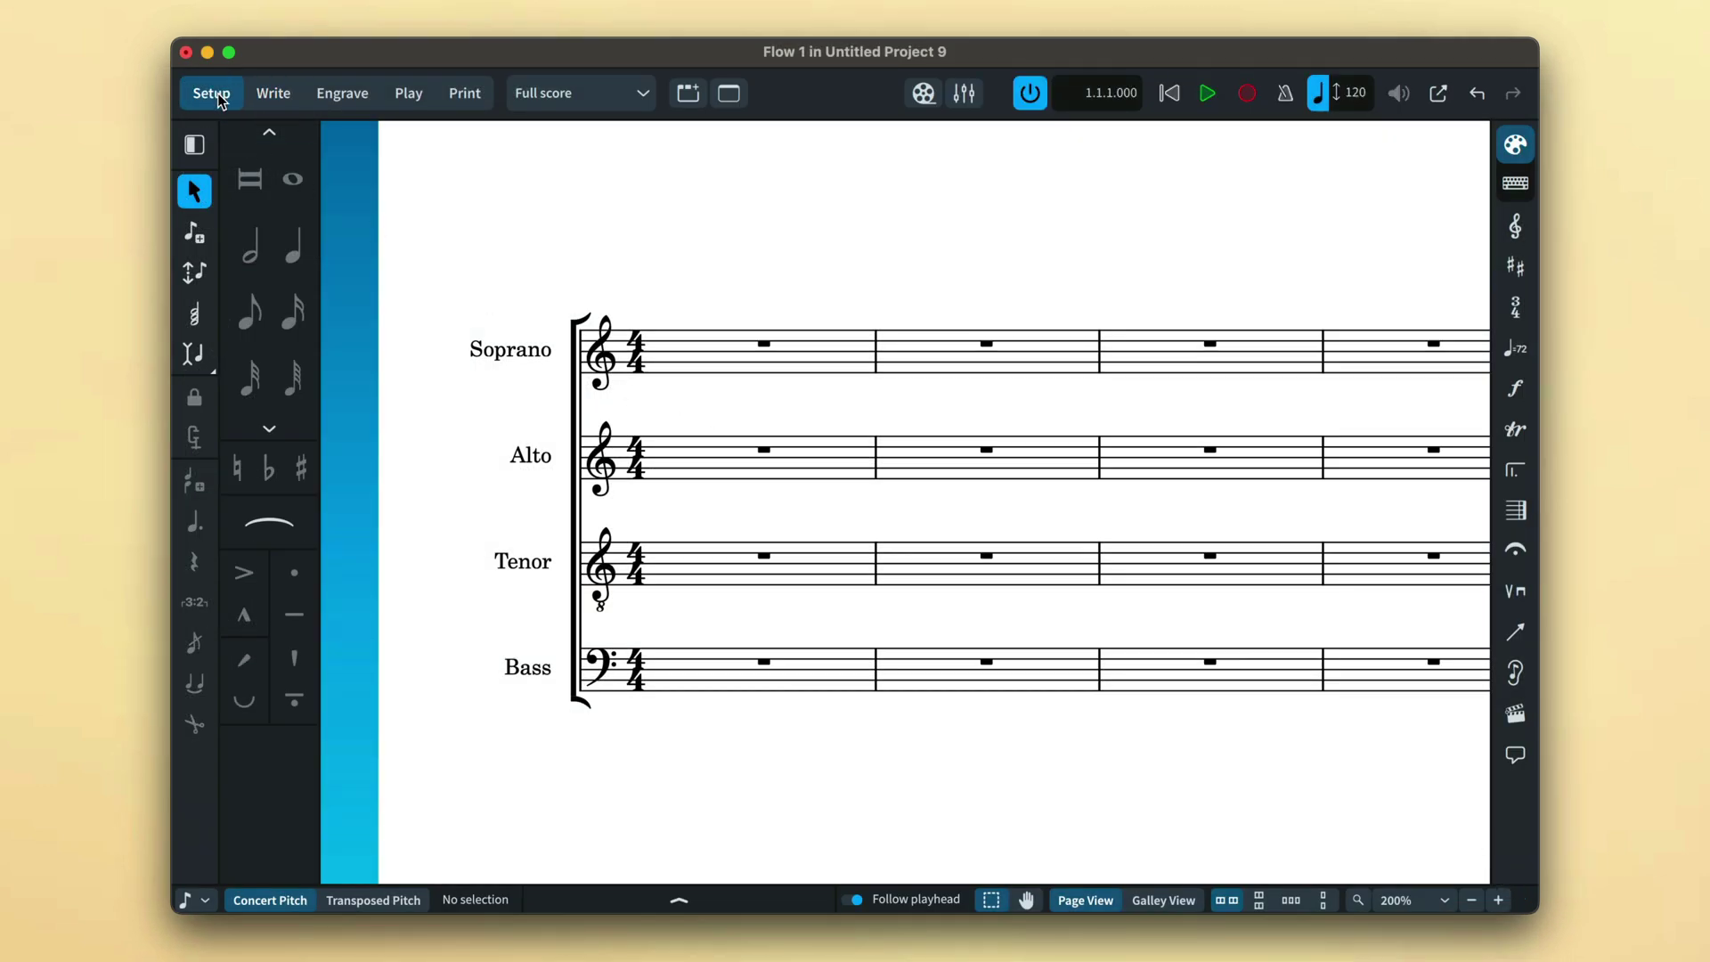
{"action": "left_click", "coordinate": [212, 858]}
{"action": "type", "text": "cantor"}
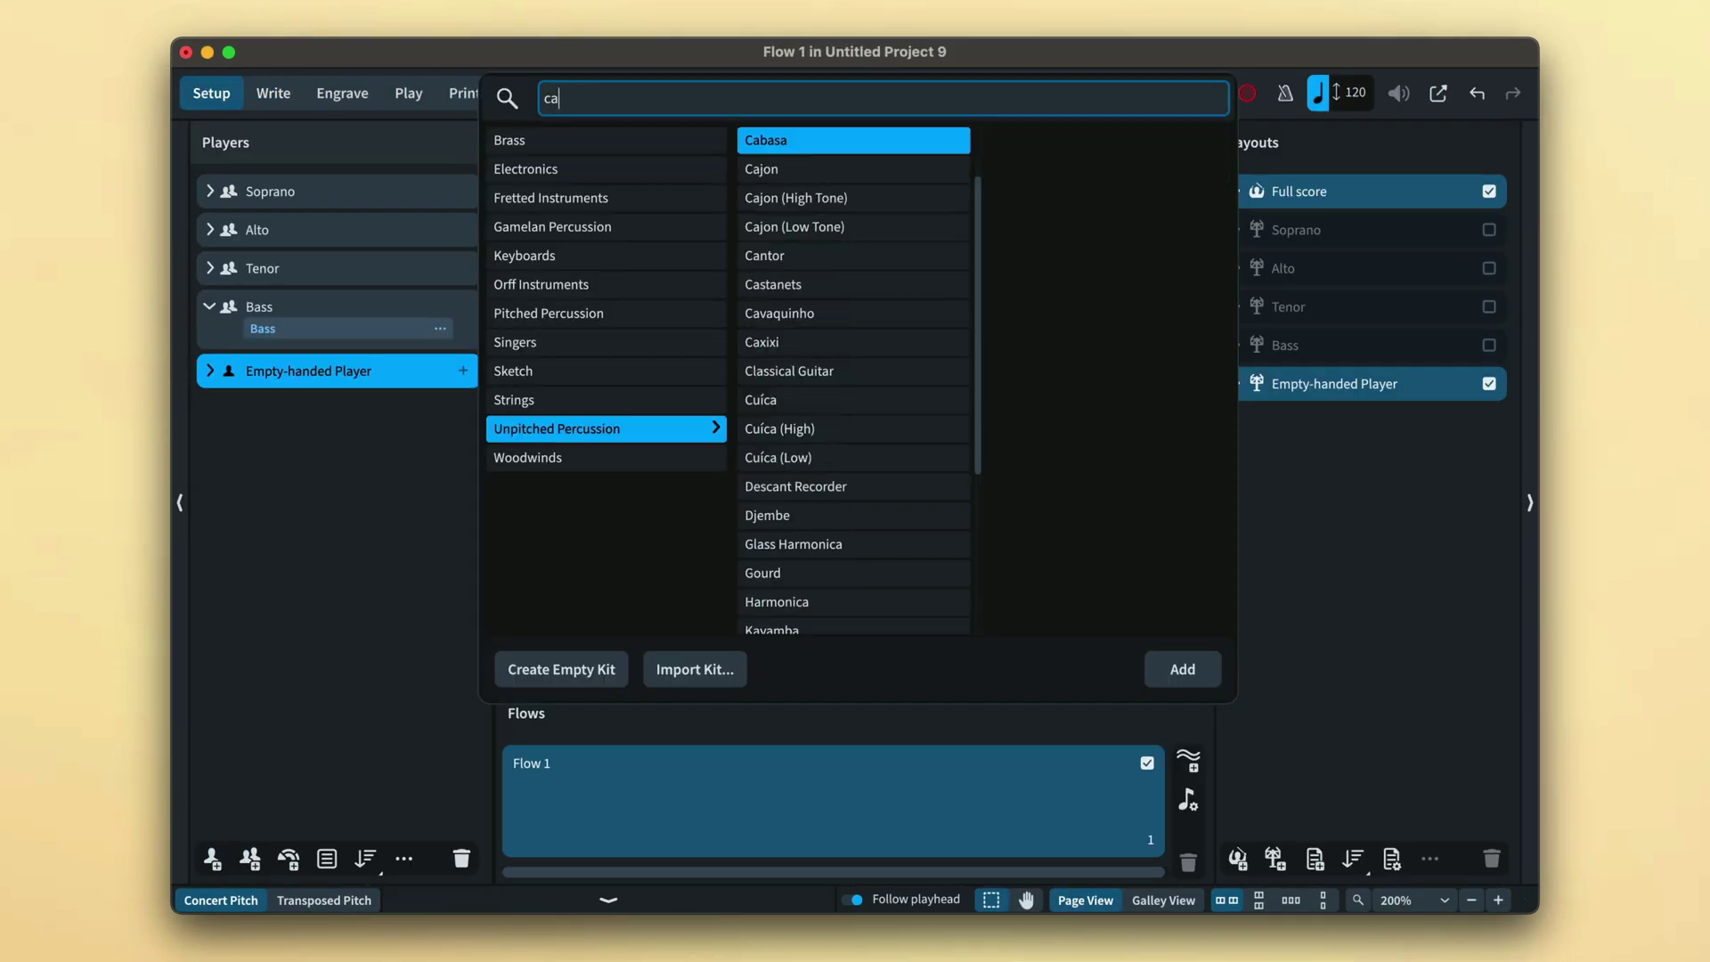
{"action": "left_click", "coordinate": [1194, 673]}
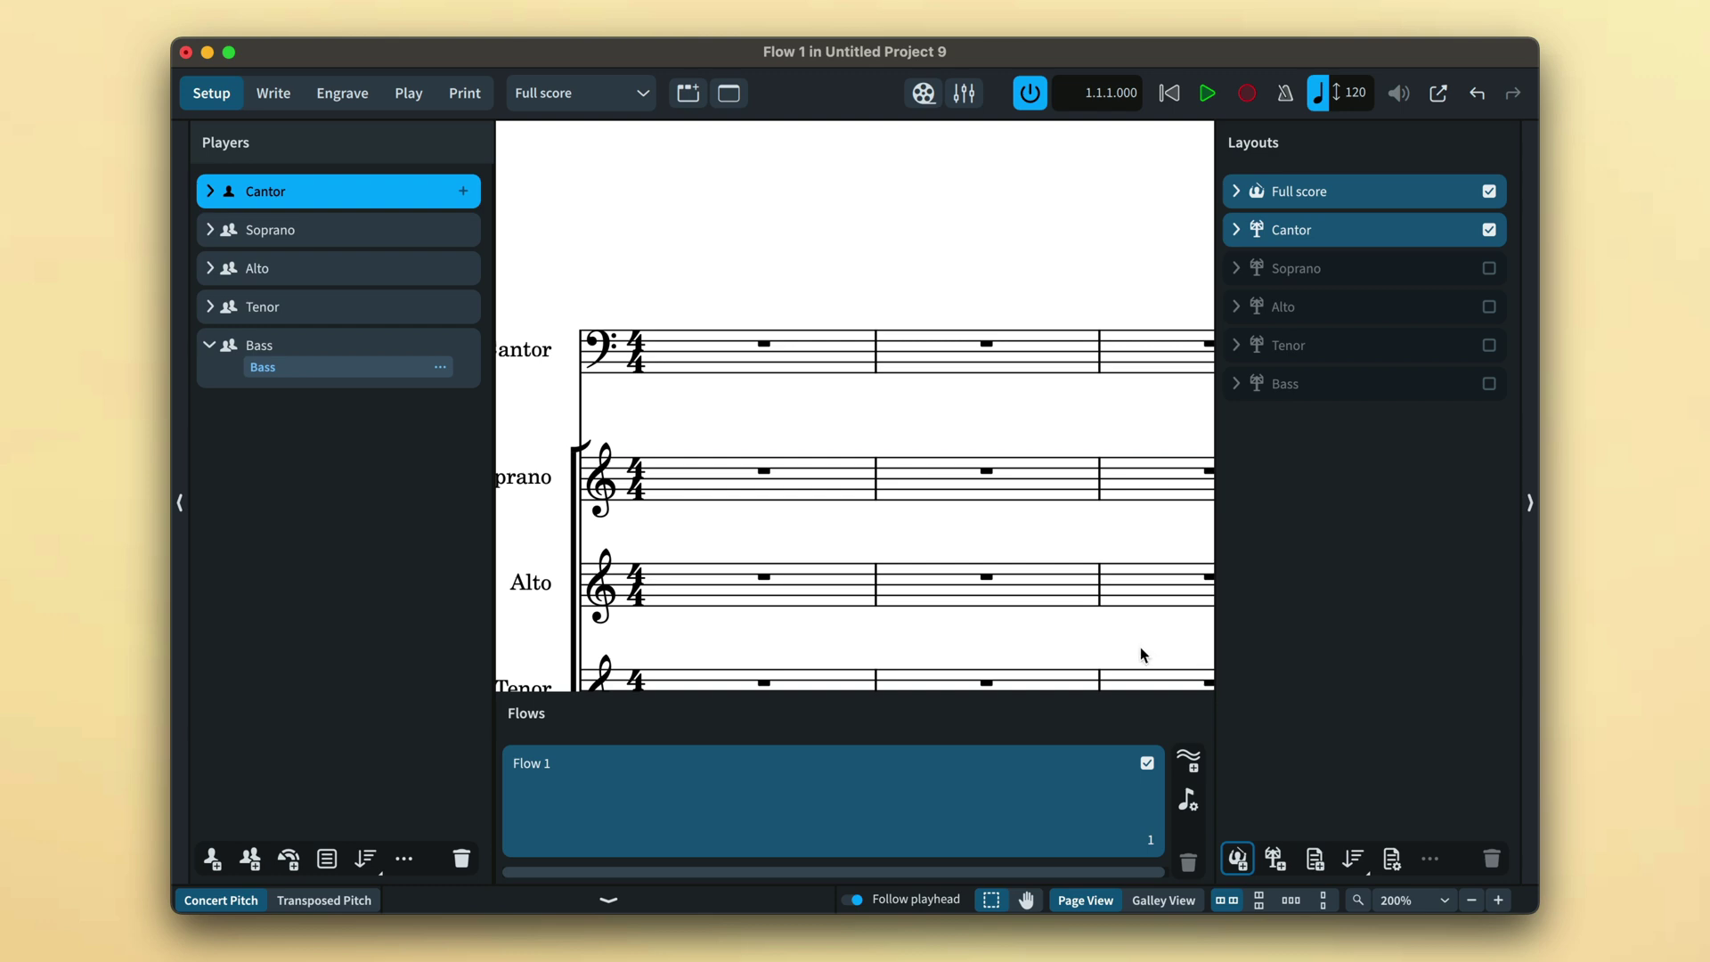
{"action": "key", "text": "super+2"}
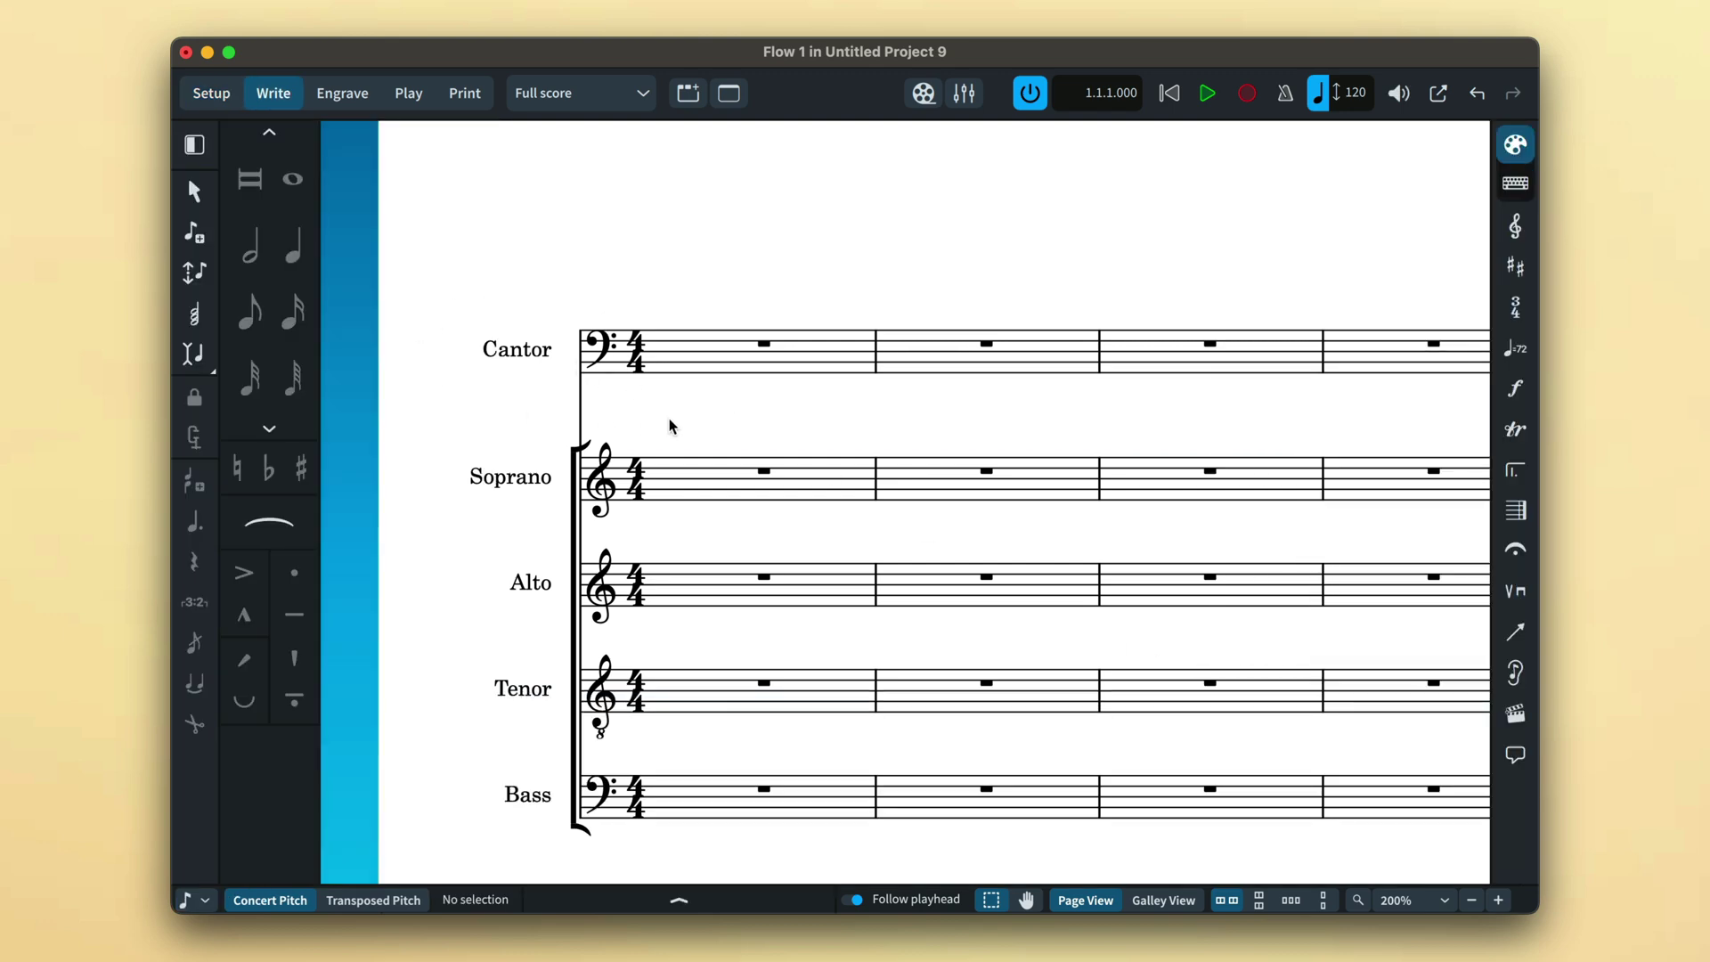
{"action": "double_click", "coordinate": [512, 350]}
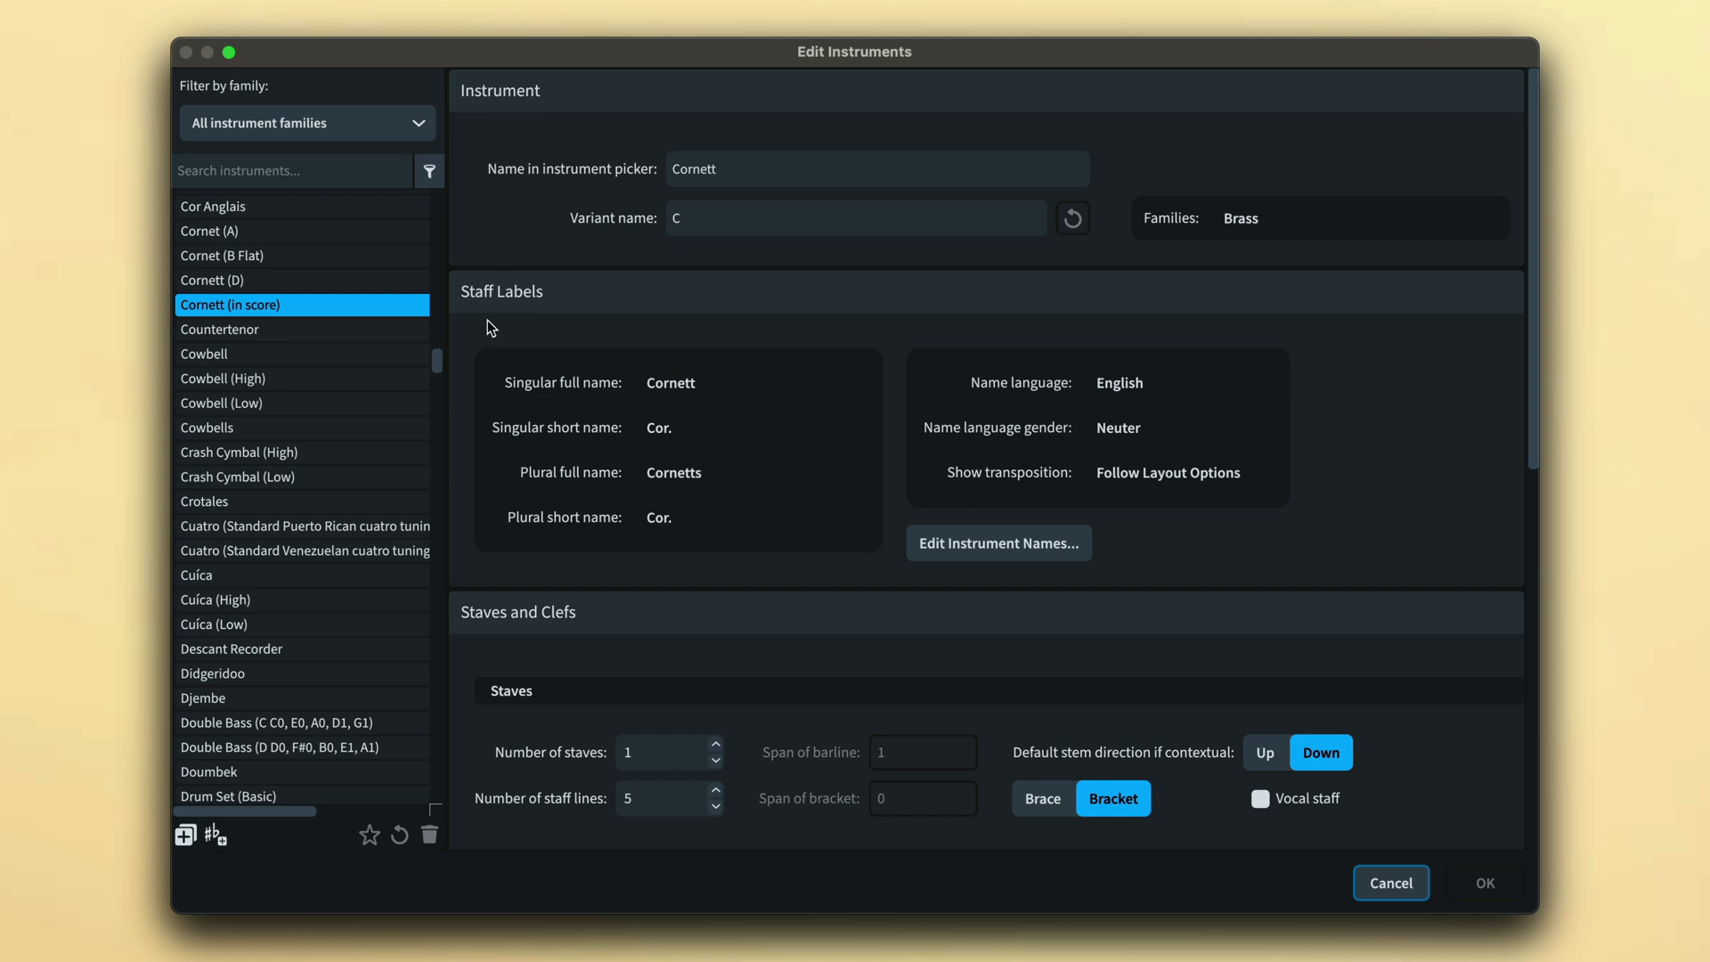
Step: Show only the score's Cornett, Recorder, Sackbut and Shawm, and move the editor aside
{"action": "left_click", "coordinate": [438, 173]}
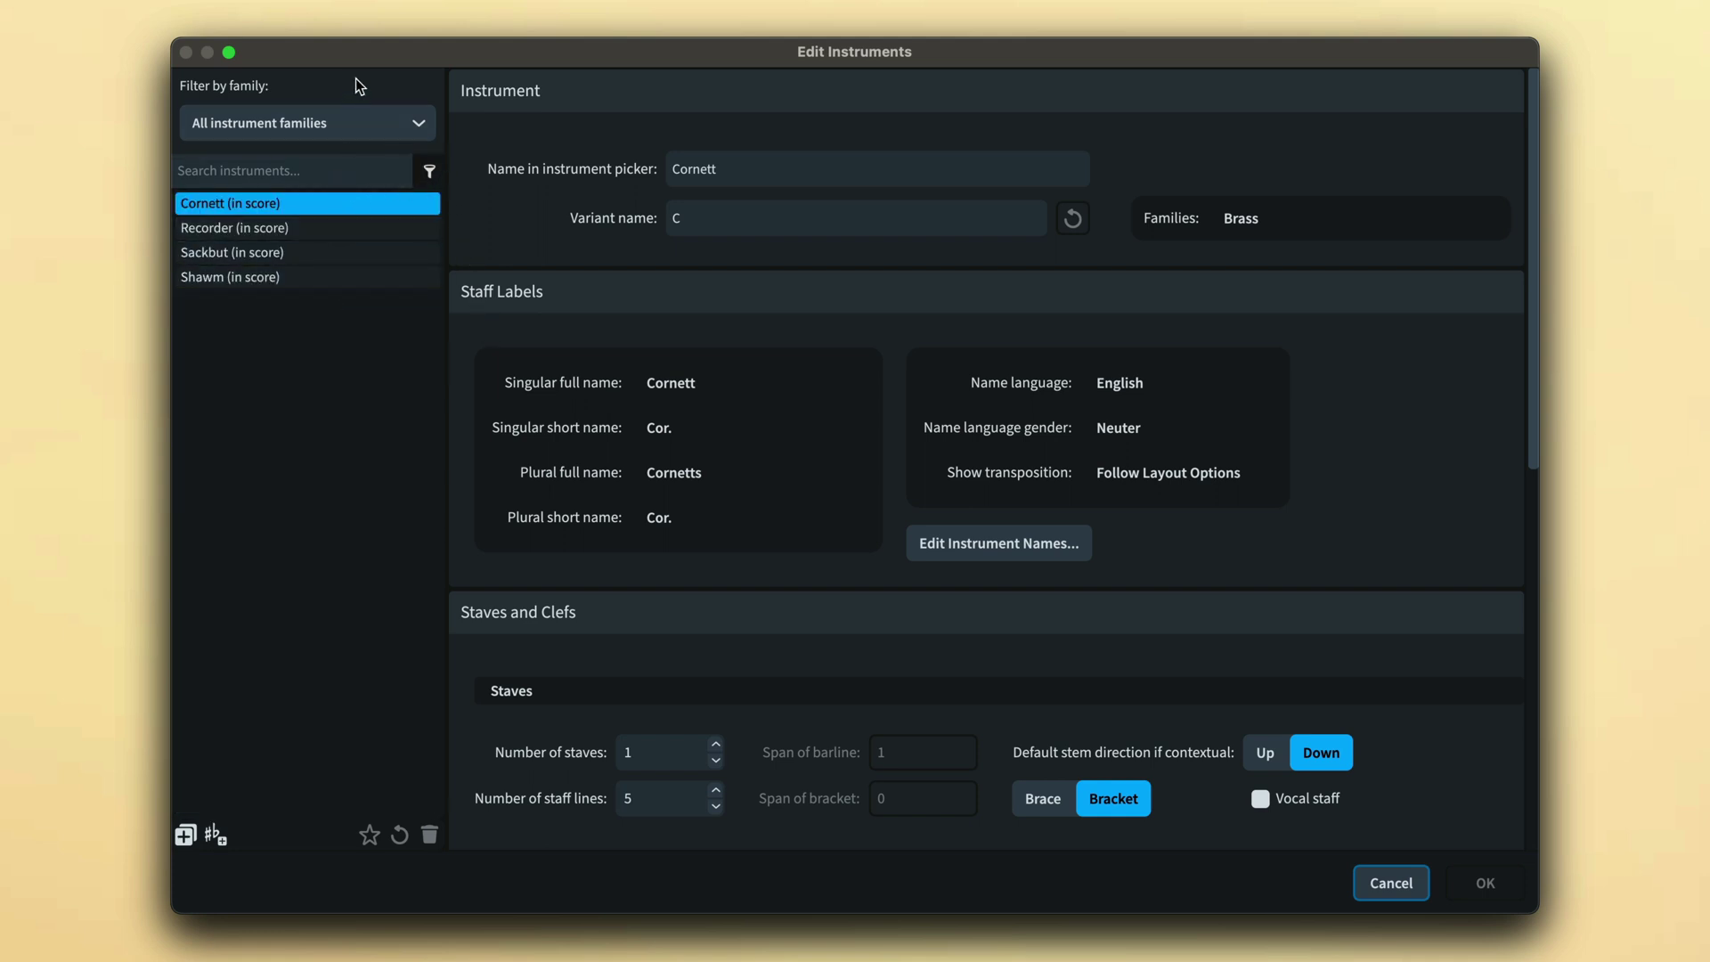
{"action": "left_click_drag", "start_coordinate": [365, 62], "coordinate": [859, 355]}
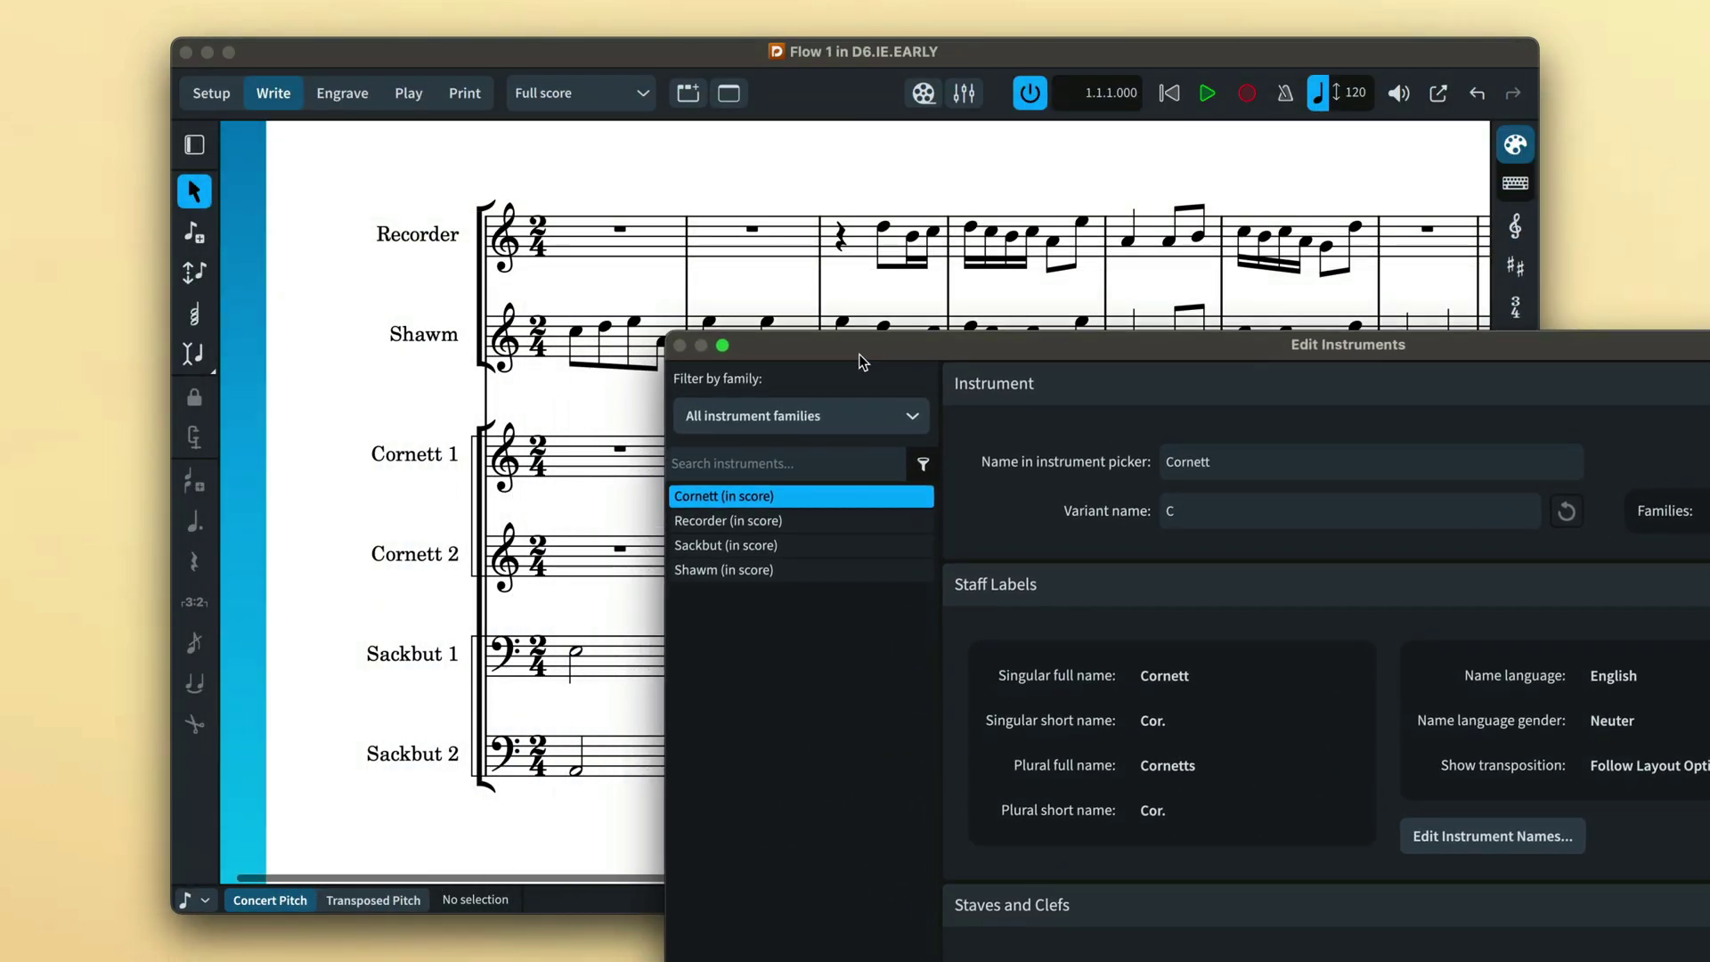
Step: Rename the Synthesizer copy to Yamaha DX-7 and set its full staff name to Yamaha DX-7
{"action": "left_click", "coordinate": [185, 835]}
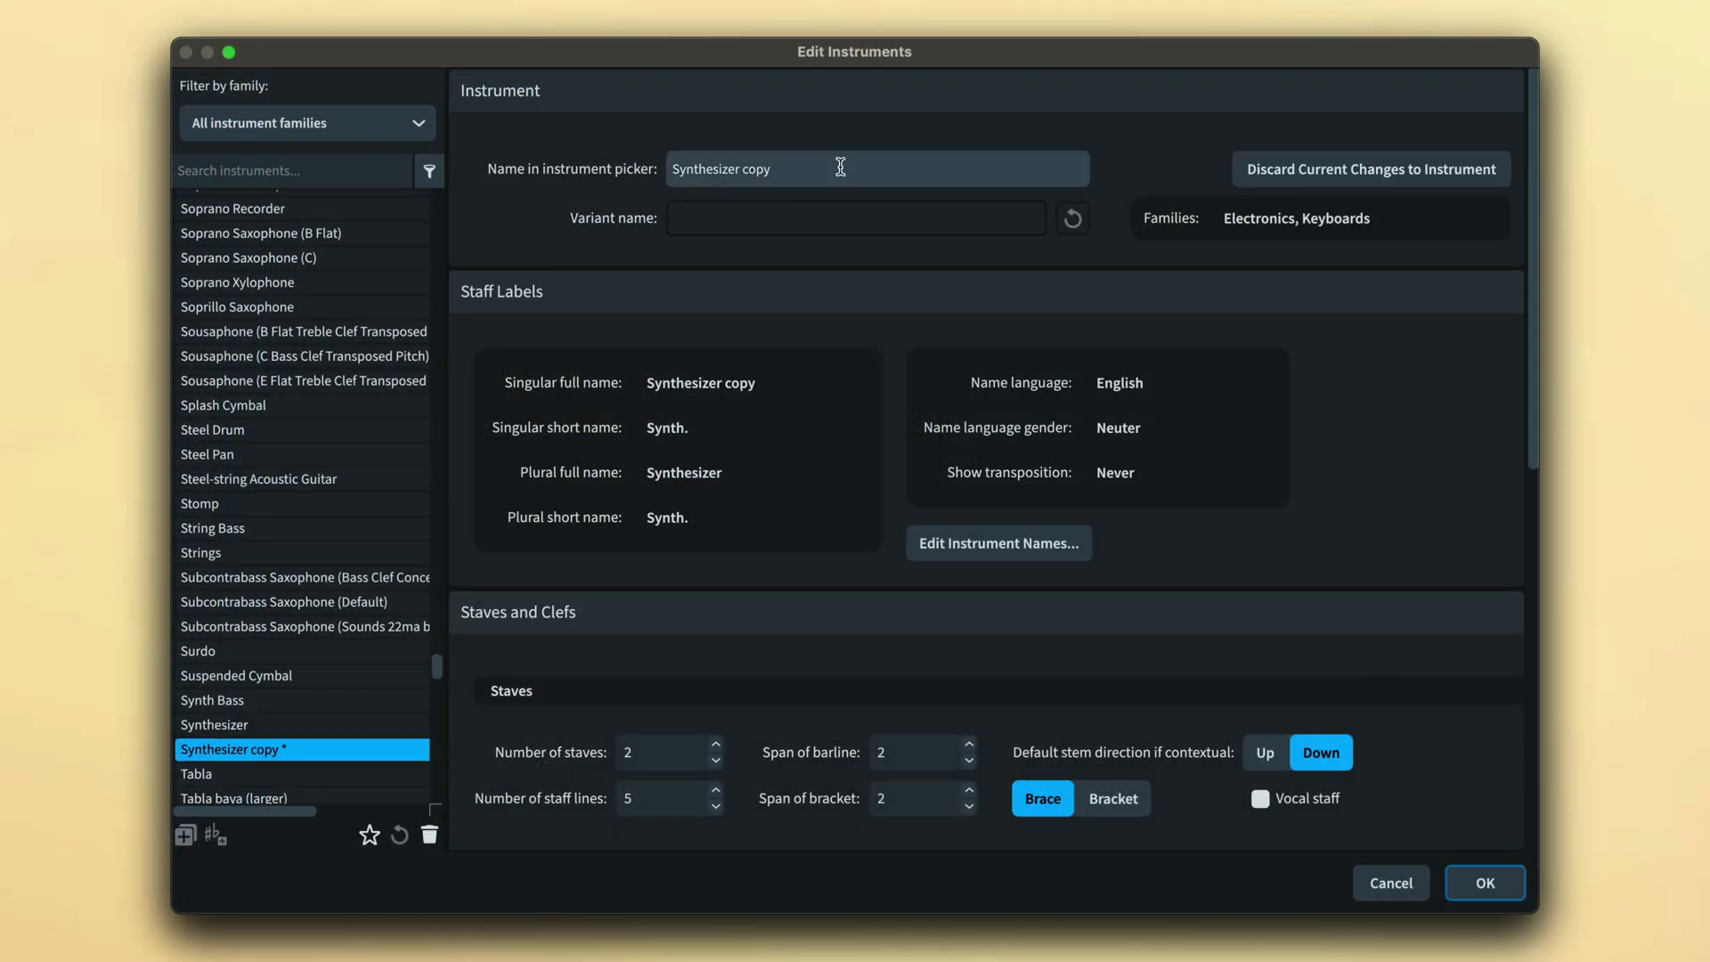
{"action": "triple_click", "coordinate": [840, 168]}
{"action": "type", "text": "Yamaha DX-7"}
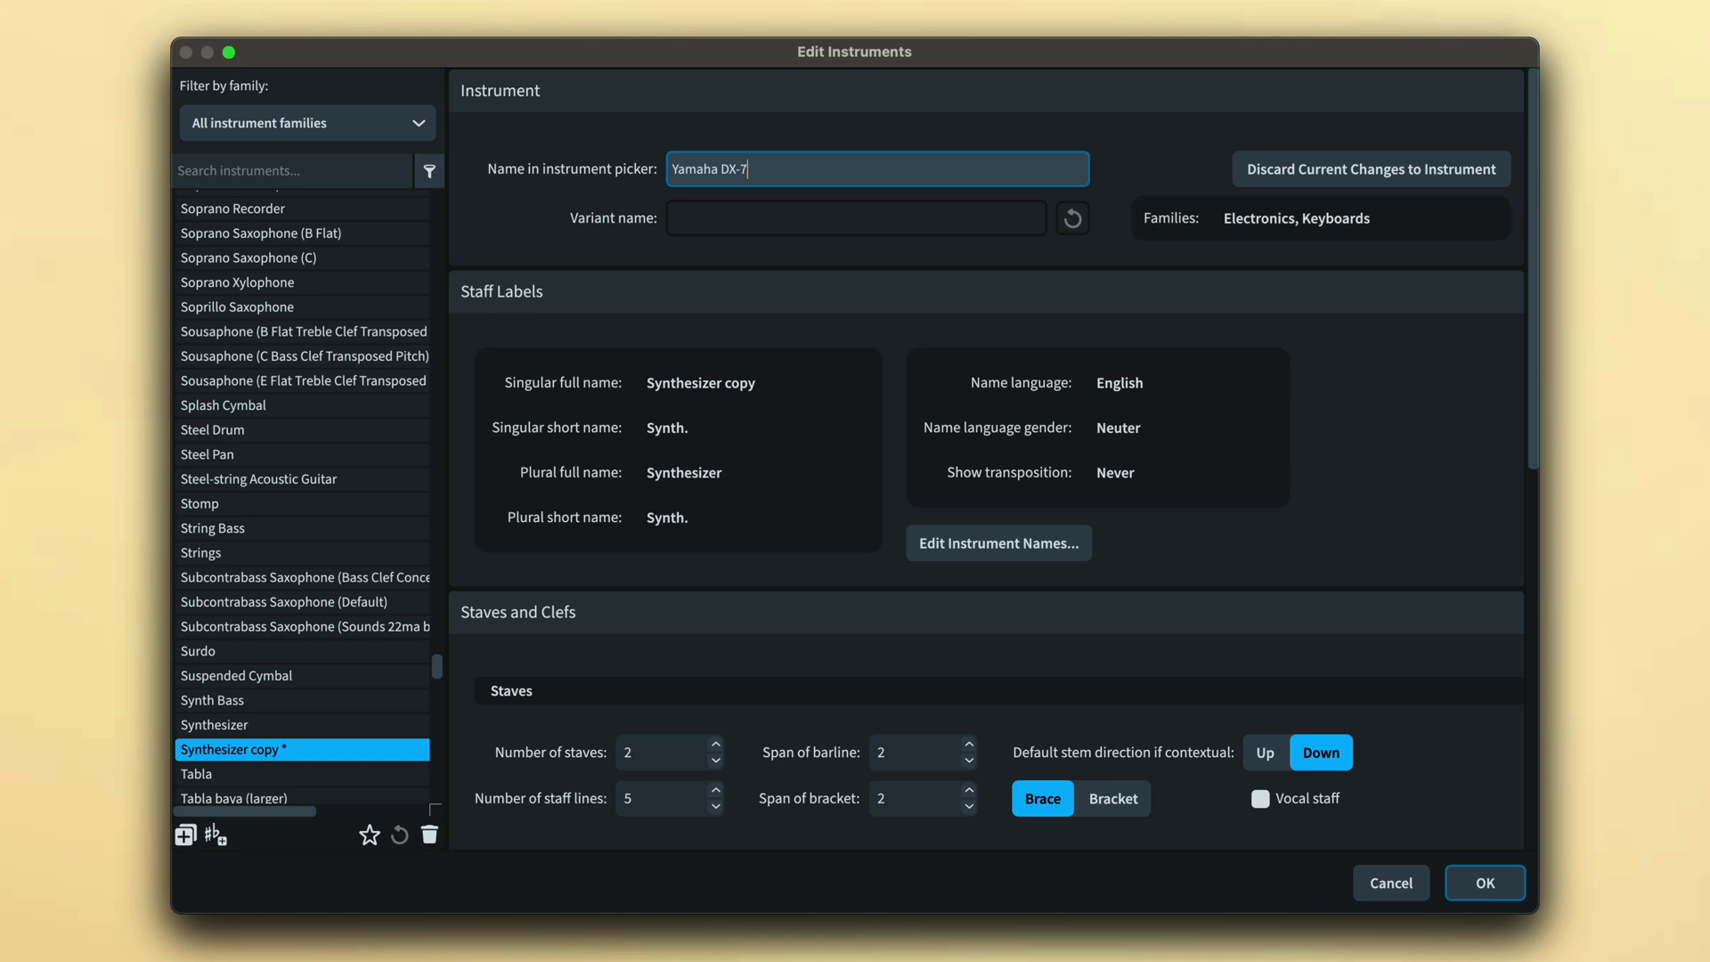
{"action": "left_click", "coordinate": [998, 542]}
{"action": "triple_click", "coordinate": [1050, 475]}
{"action": "type", "text": "Yam"}
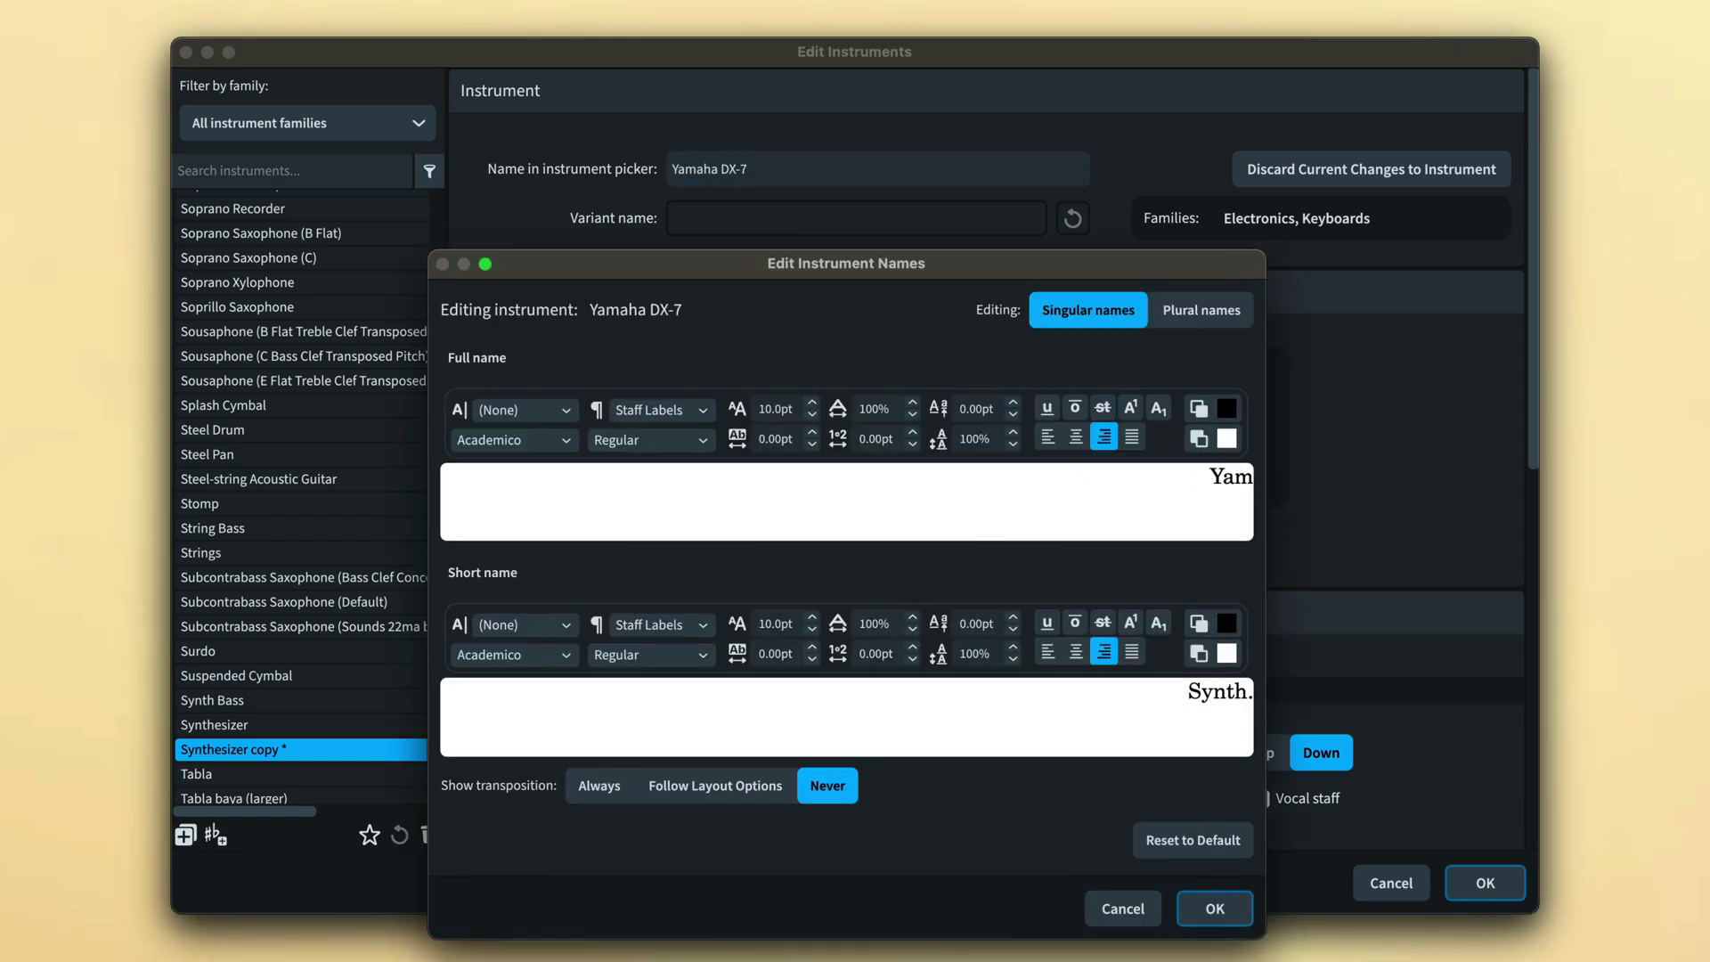
{"action": "type", "text": "aha DX-7"}
{"action": "triple_click", "coordinate": [1097, 692]}
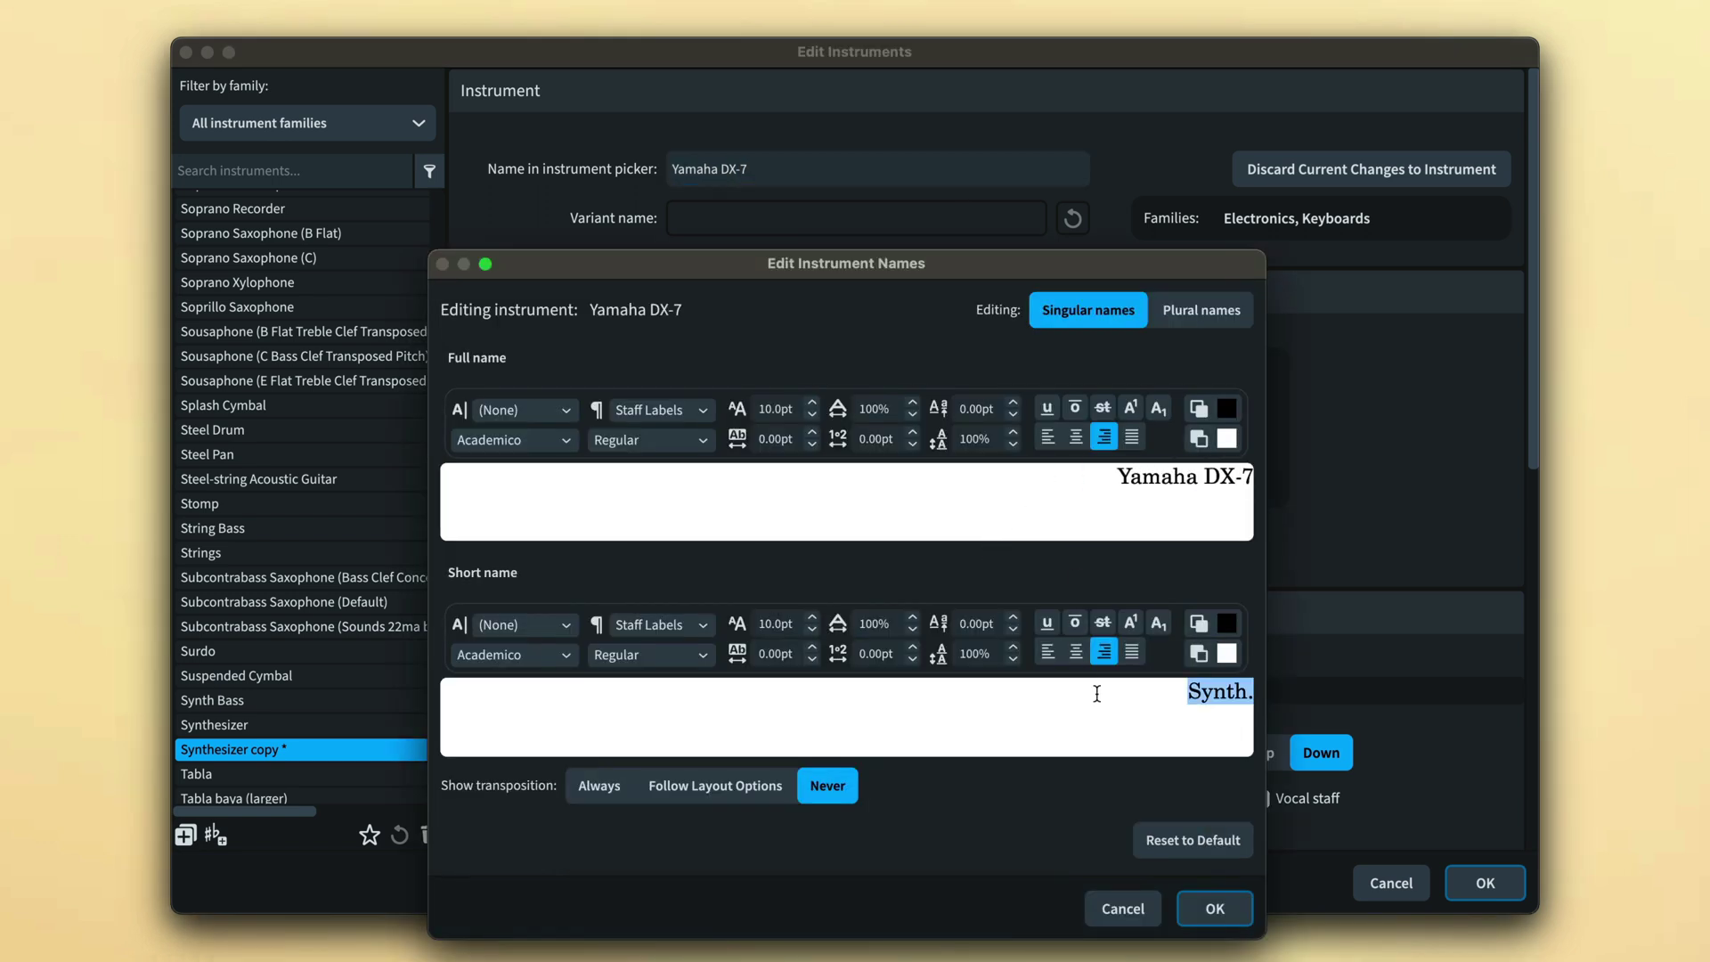
Step: Set the short staff name to DX-7 and save the Yamaha DX-7 instrument
{"action": "type", "text": "DX-7"}
{"action": "left_click", "coordinate": [1215, 909]}
{"action": "left_click", "coordinate": [1485, 883]}
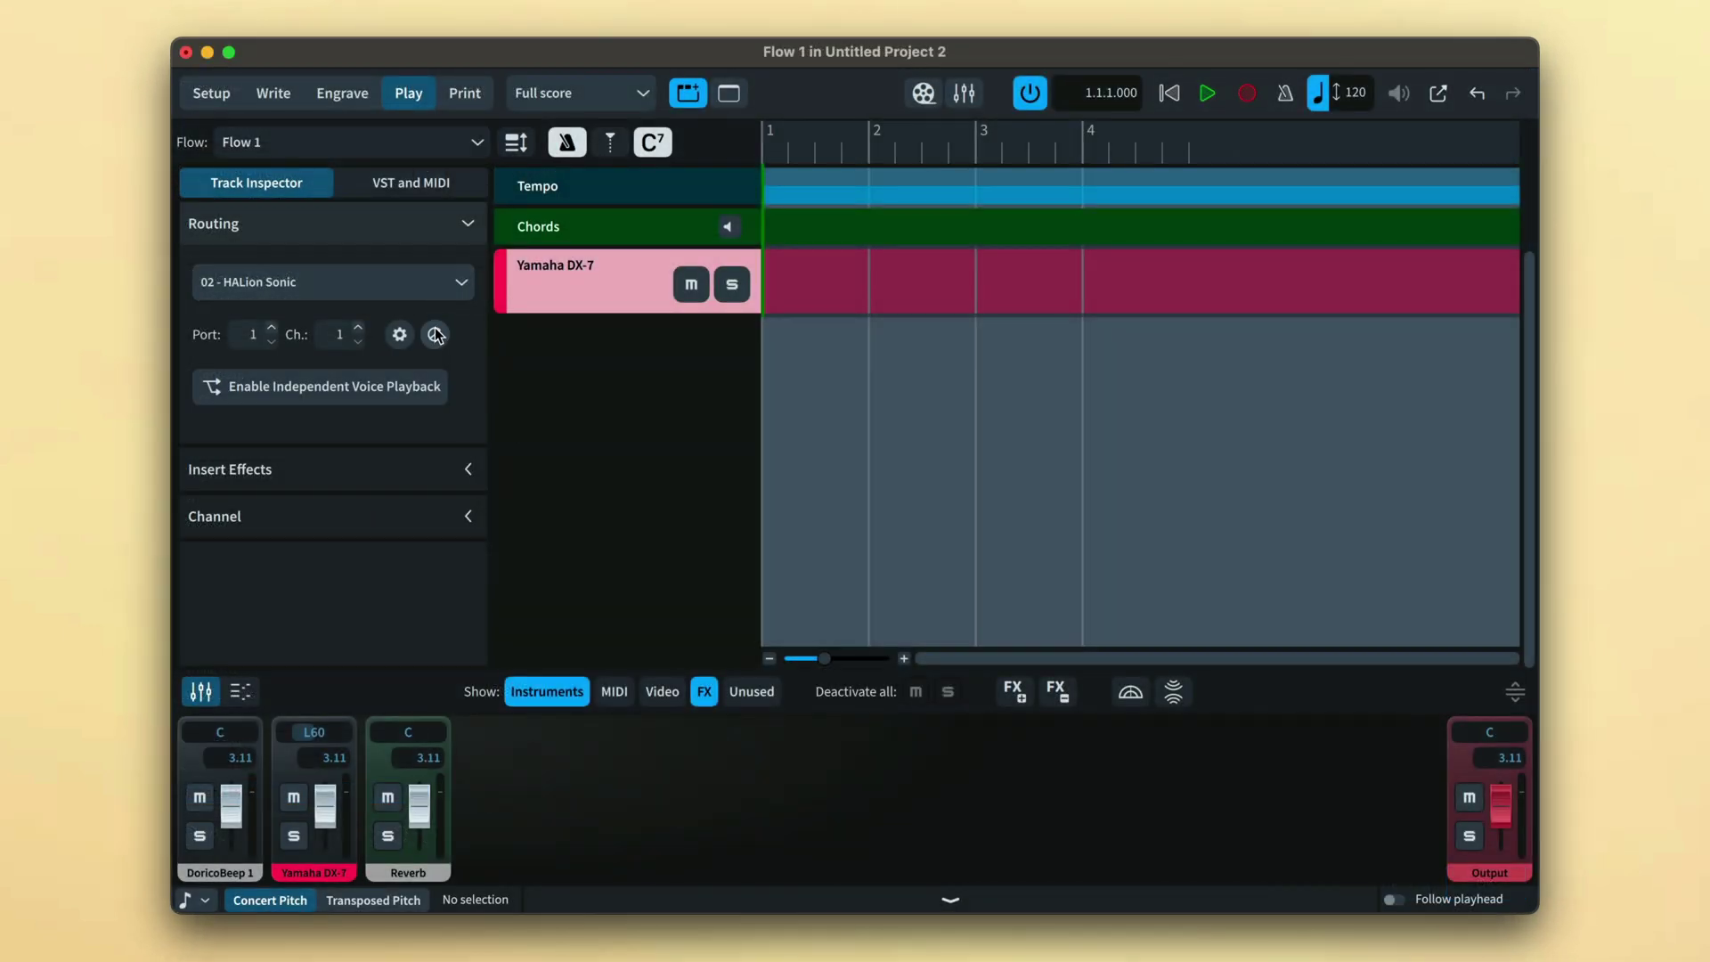
Step: Load the FM Lab E.Piano 1 sound in HALion Sonic for the track
{"action": "left_click", "coordinate": [435, 334]}
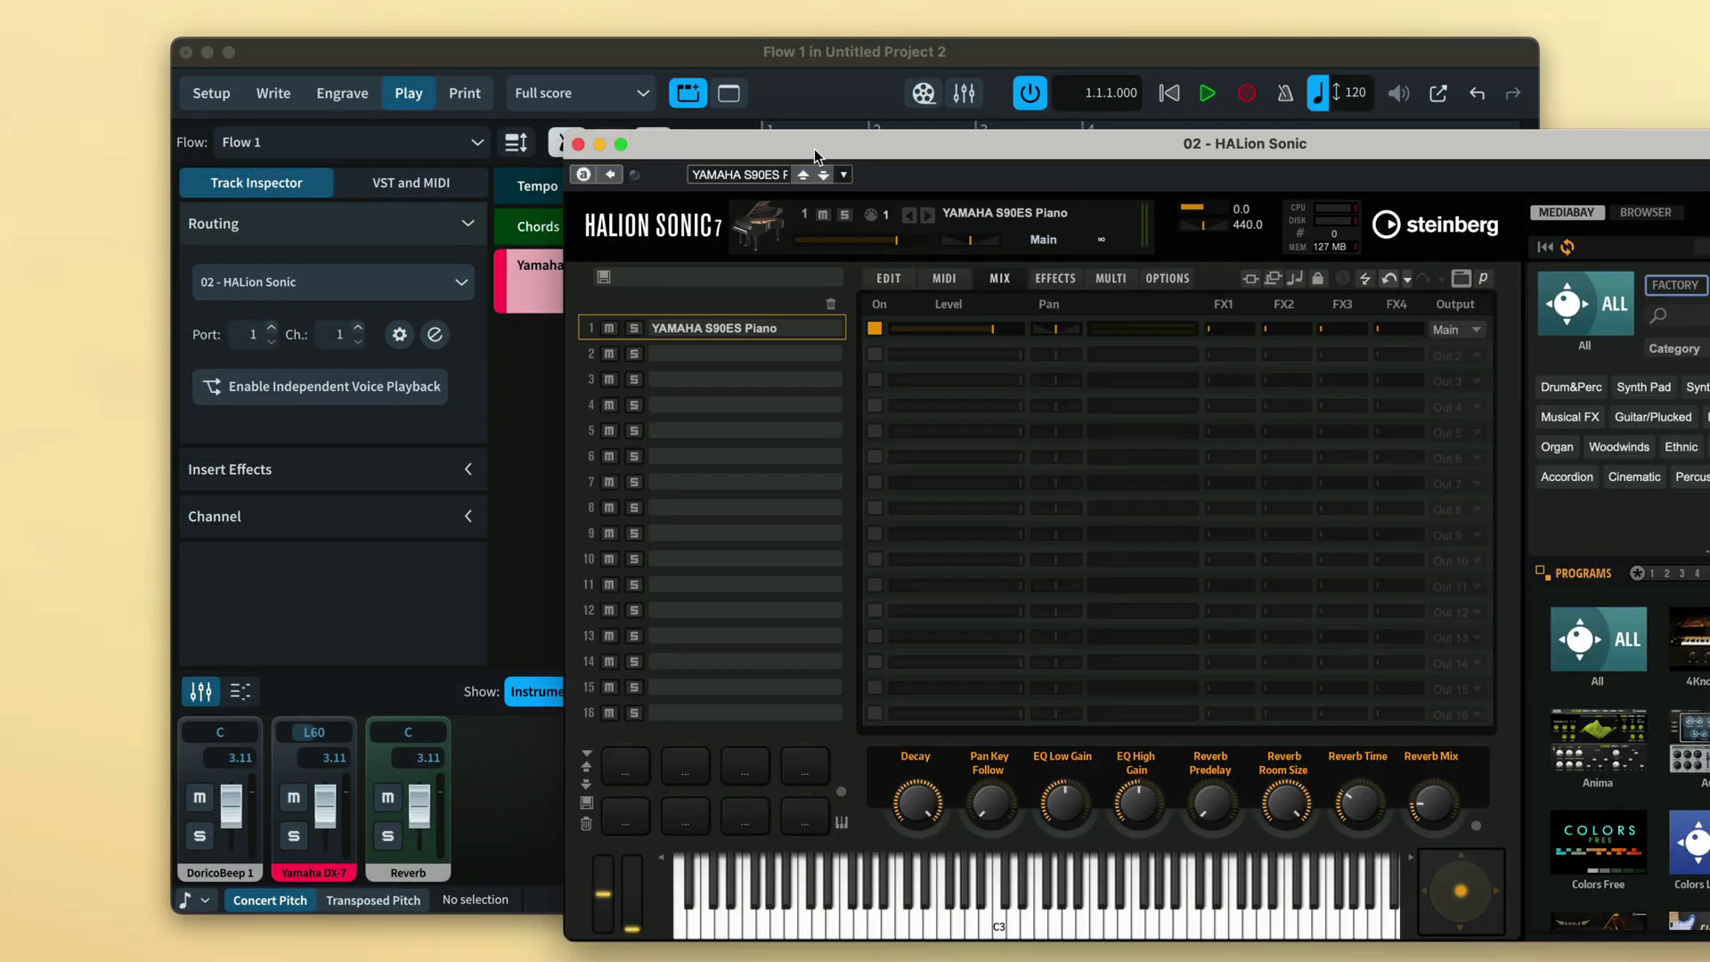
{"action": "left_click_drag", "start_coordinate": [819, 153], "coordinate": [445, 83]}
{"action": "scroll", "coordinate": [1291, 677], "scroll_direction": "down", "scroll_amount": 3}
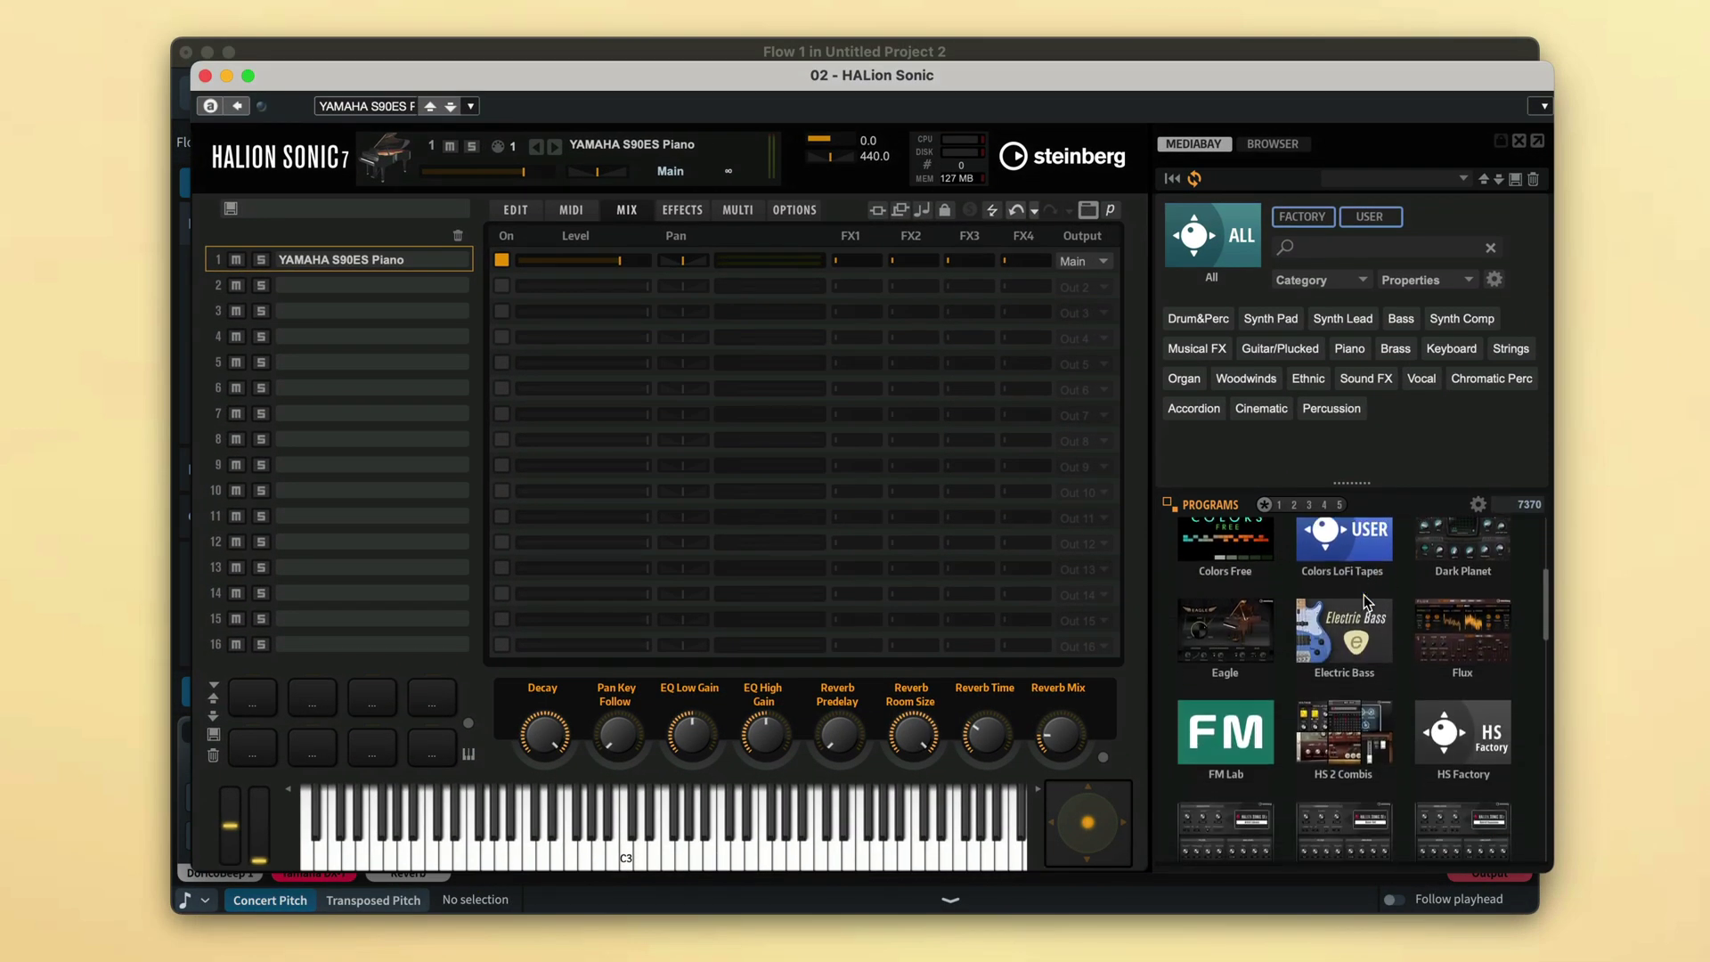
{"action": "left_click", "coordinate": [1234, 748]}
{"action": "left_click", "coordinate": [1243, 789]}
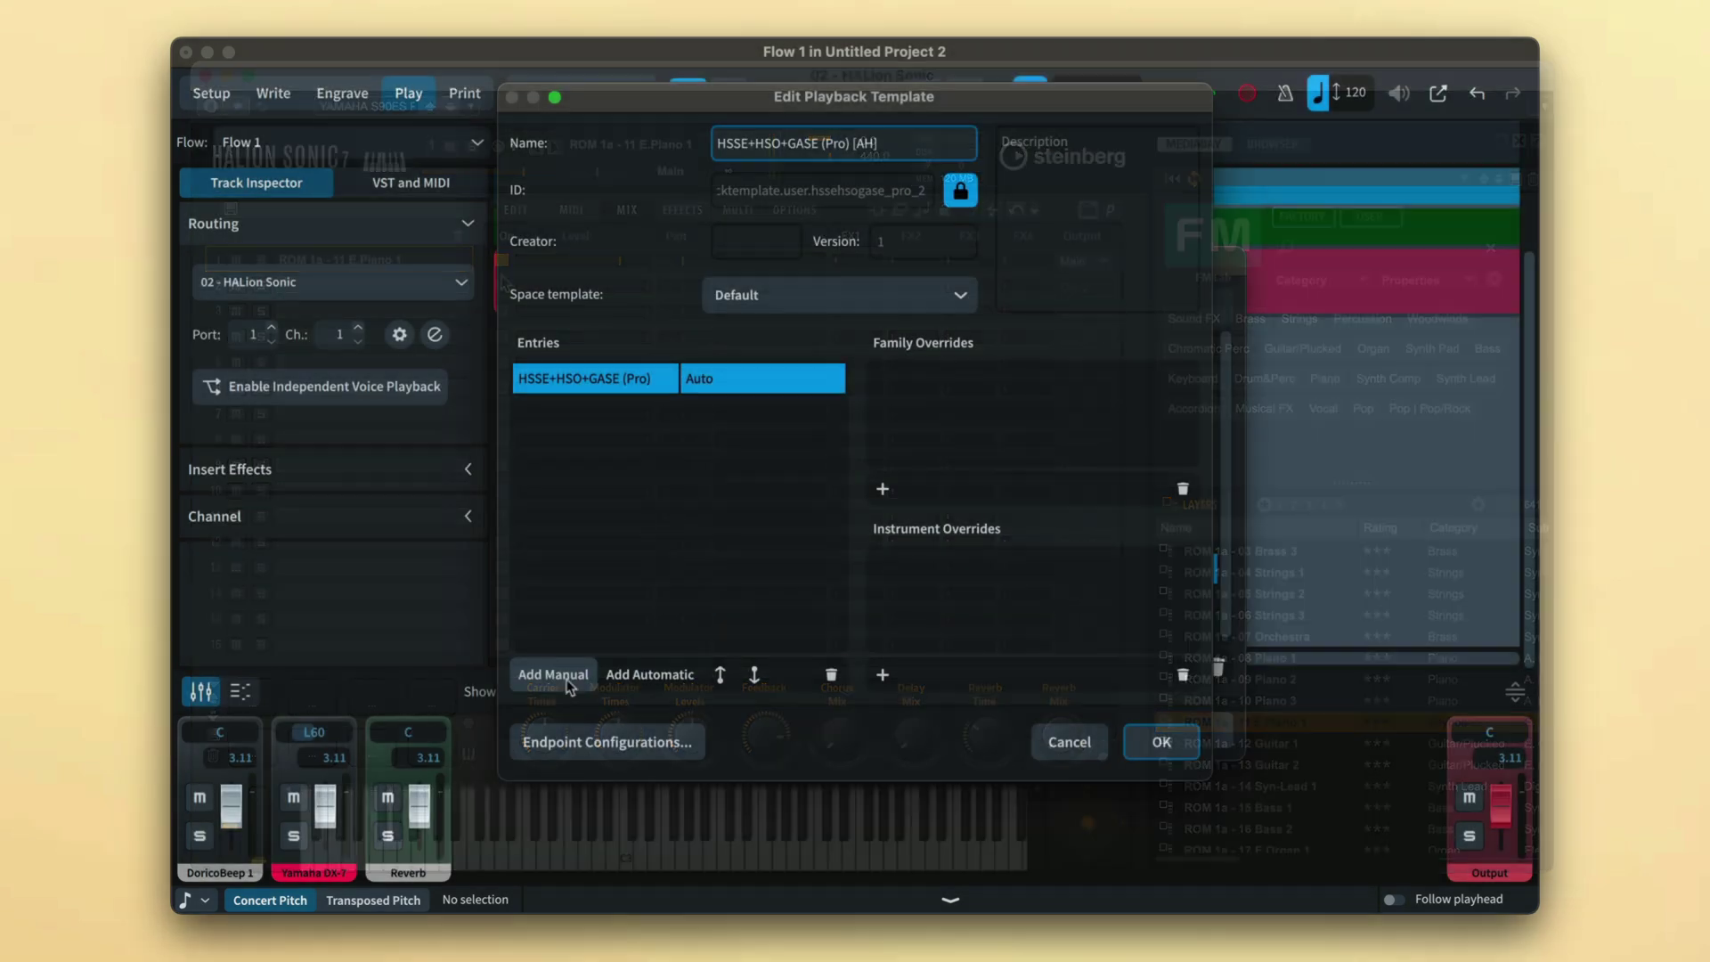
Step: Add Yamaha DX-7 as a manual playback template entry, move it above HSSE, and save
{"action": "left_click", "coordinate": [552, 673]}
{"action": "left_click", "coordinate": [616, 770]}
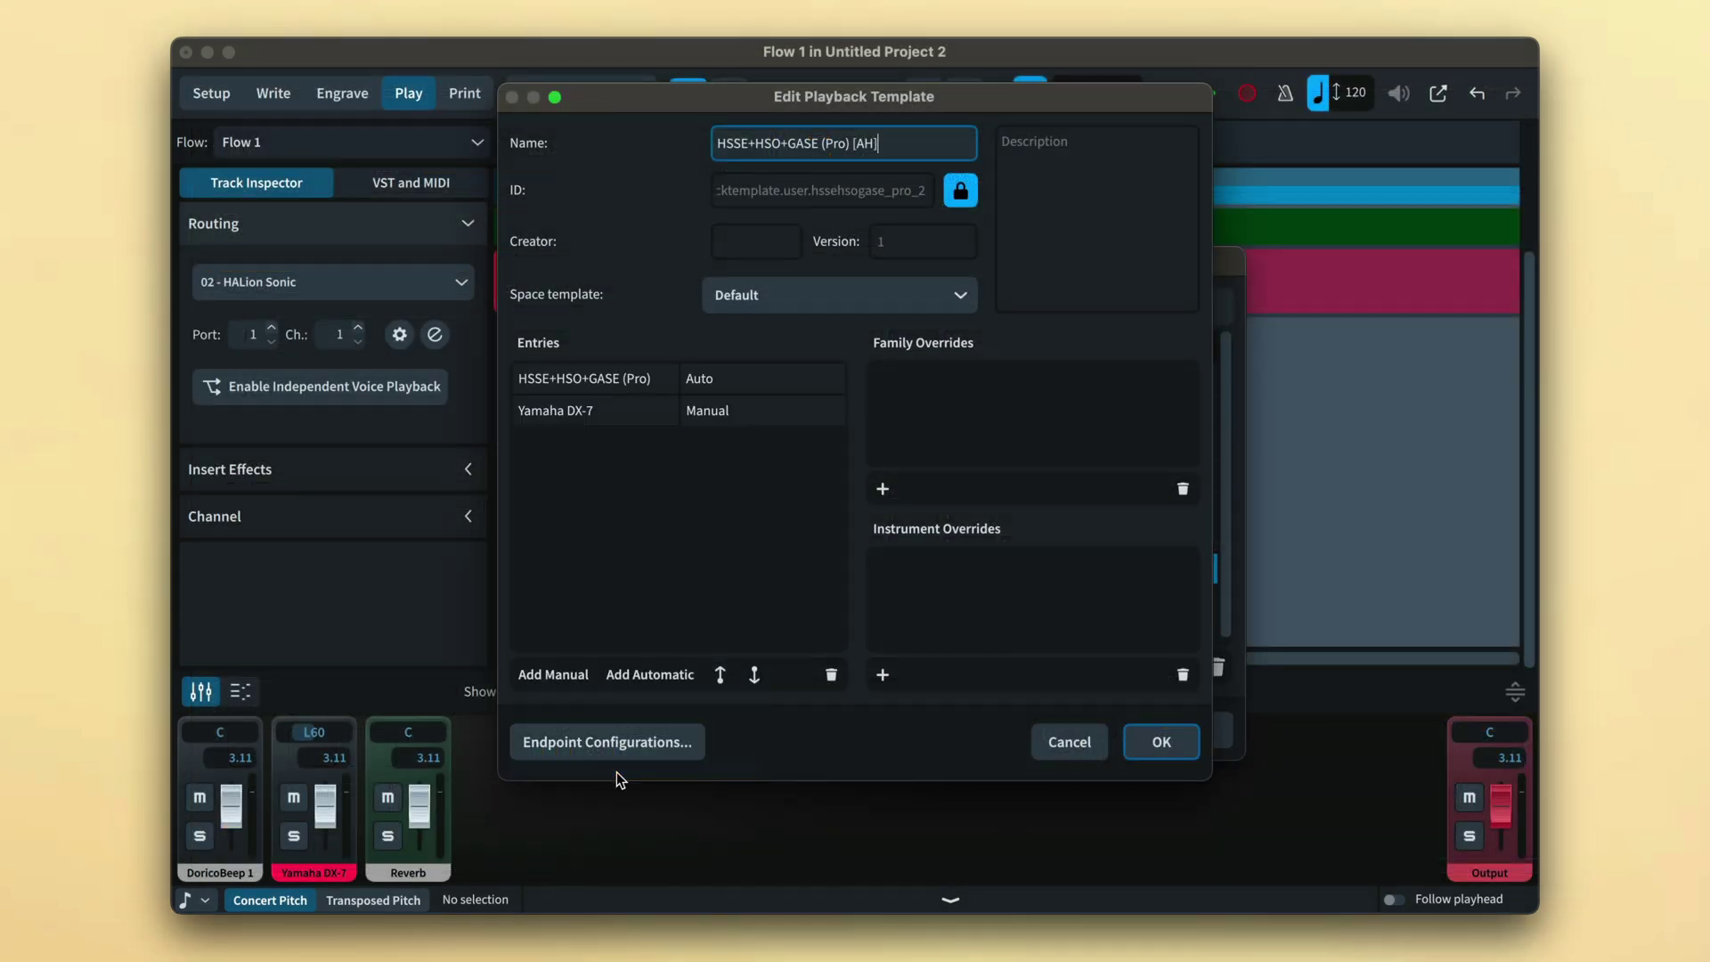
{"action": "left_click", "coordinate": [750, 417]}
{"action": "left_click", "coordinate": [720, 674]}
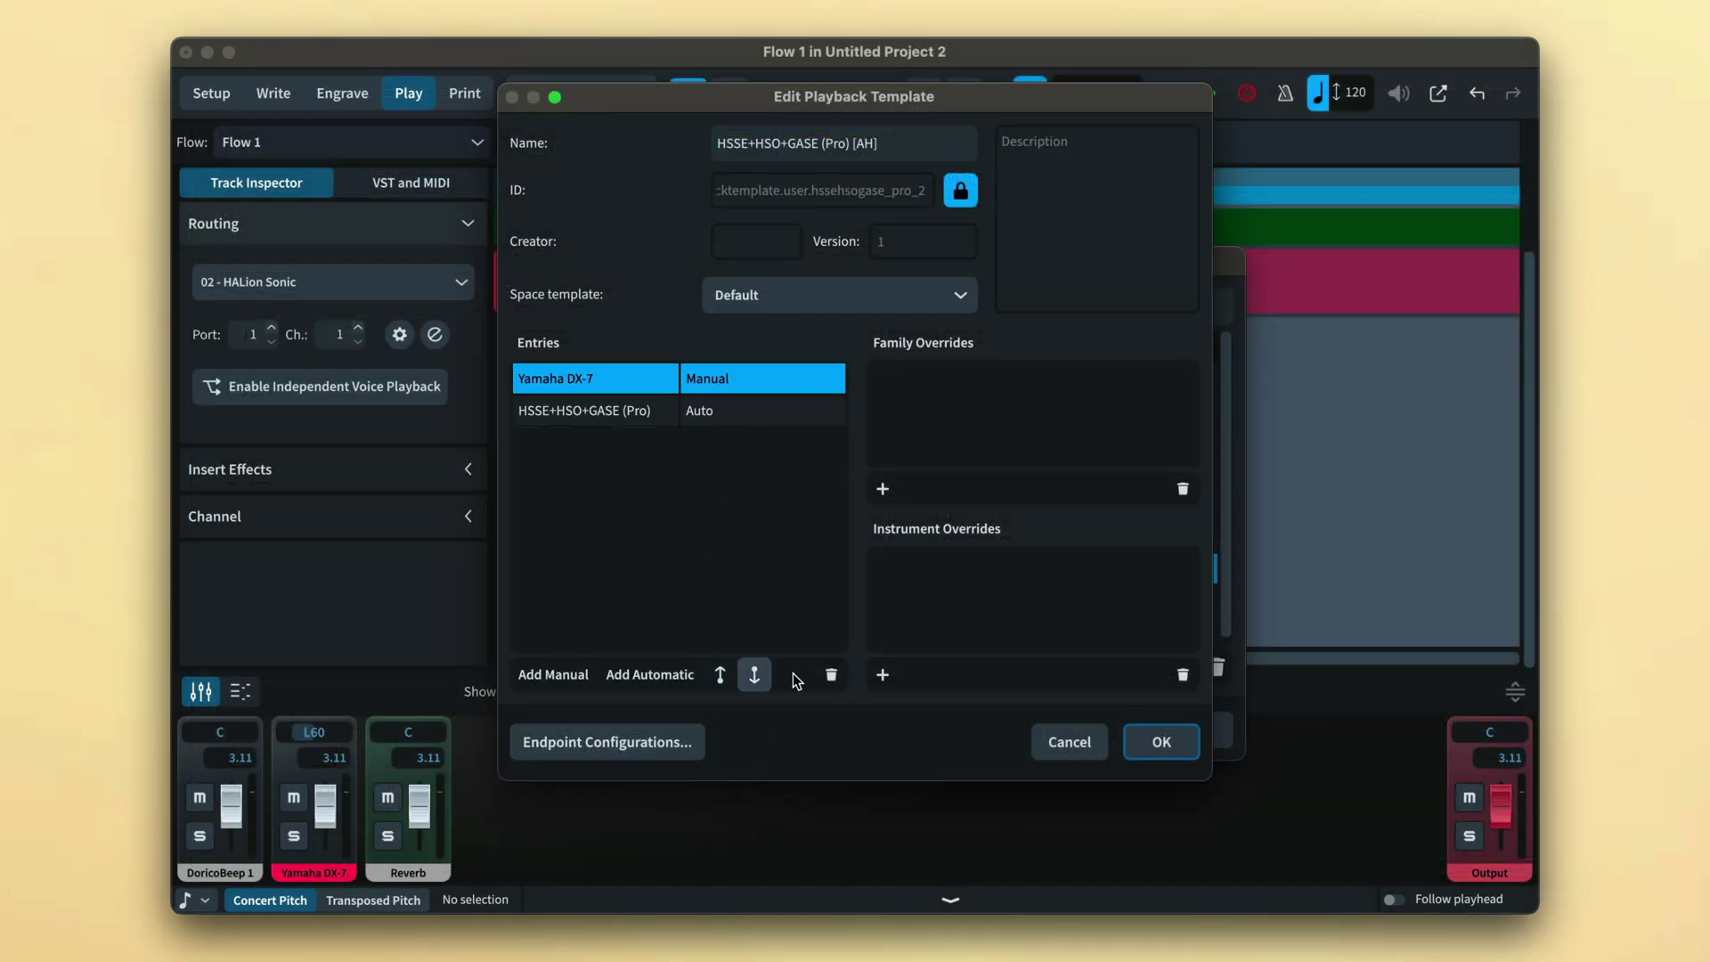
{"action": "left_click", "coordinate": [1183, 746]}
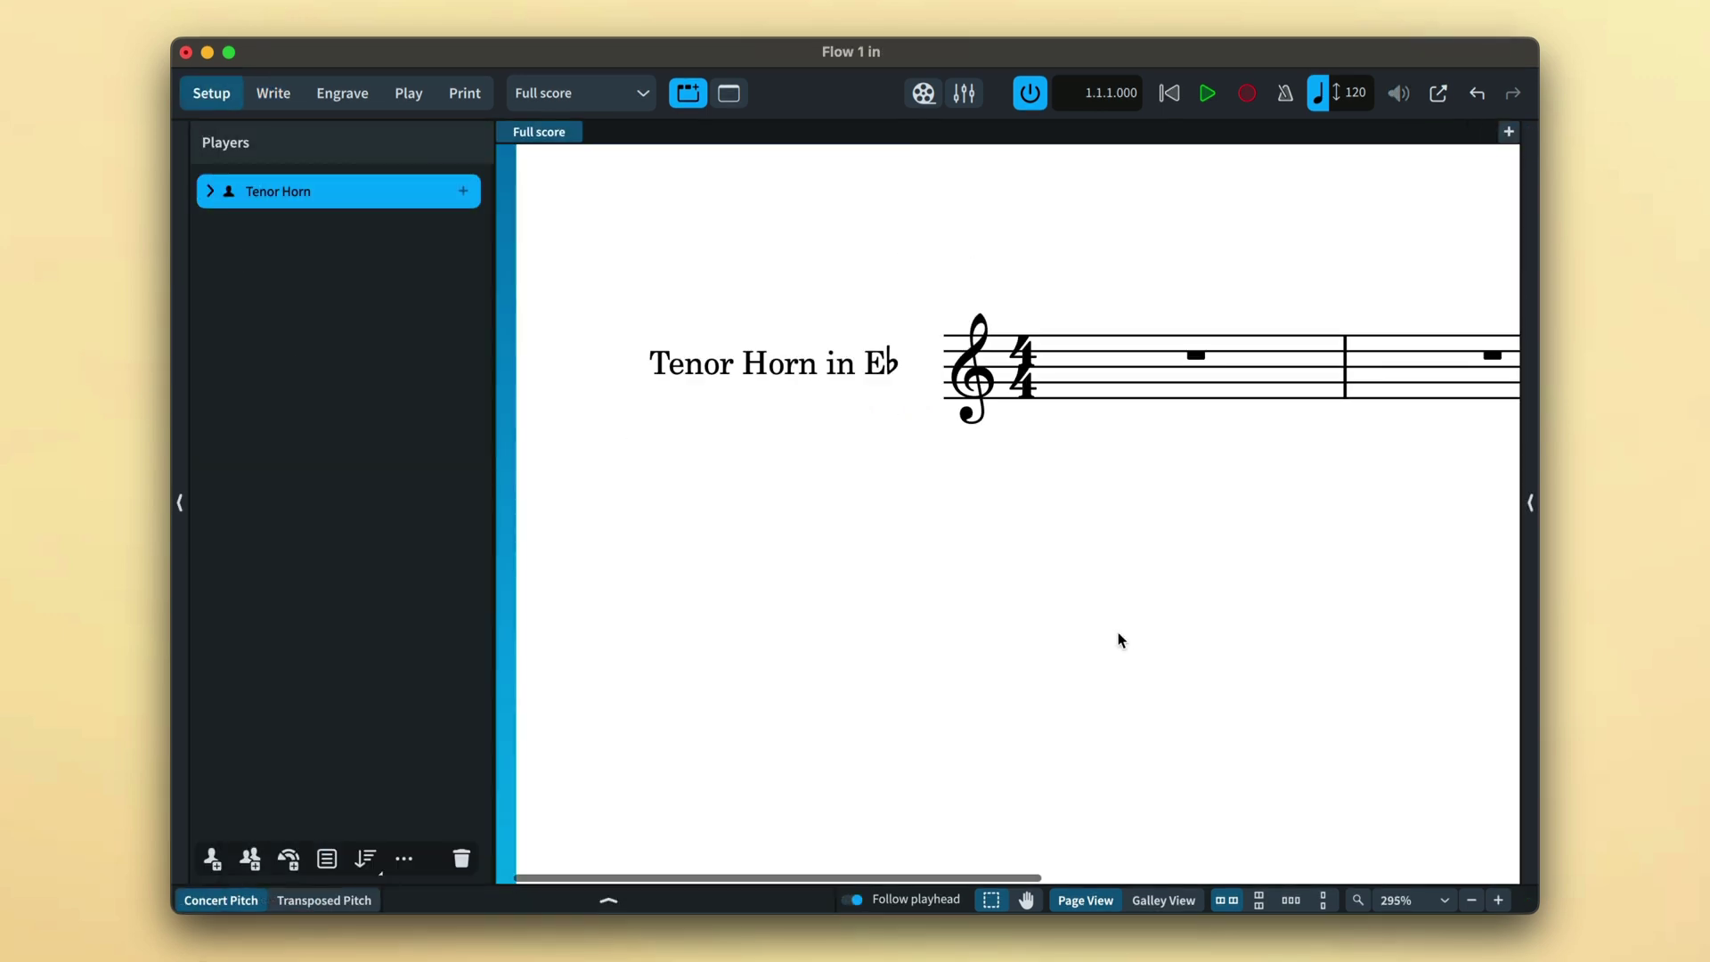
Step: Open the Instrument Editor and start a new variant based on the Tenor Horn
{"action": "key", "text": "j"}
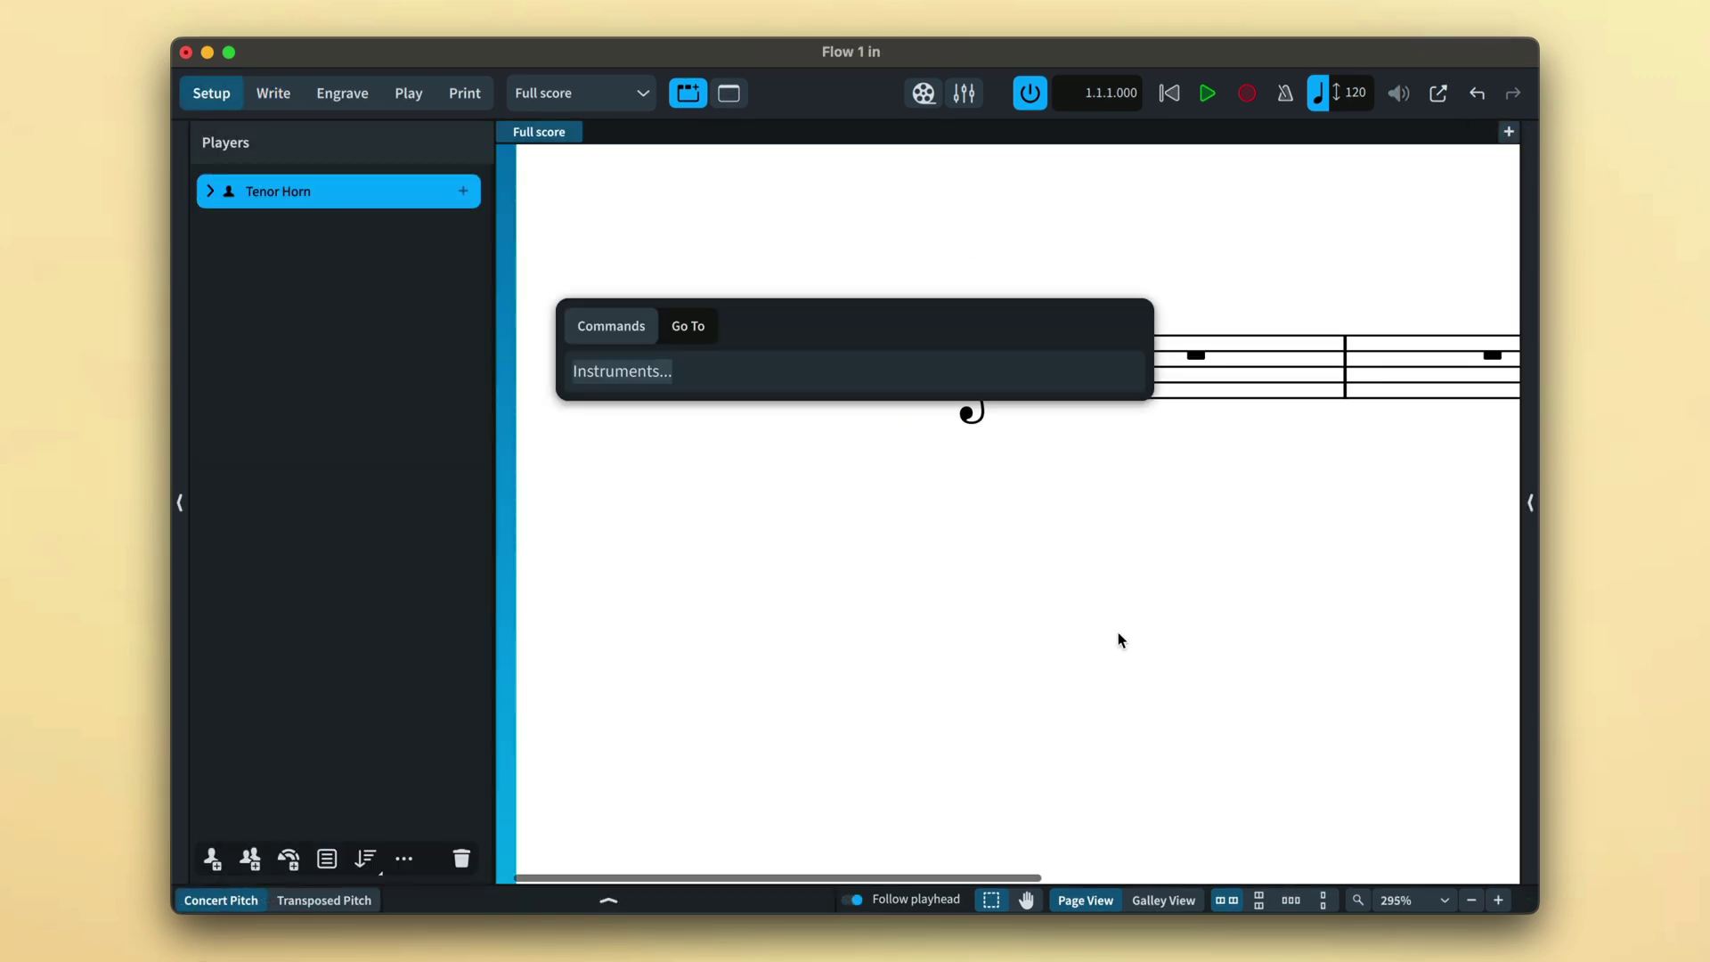
{"action": "key", "text": "Return"}
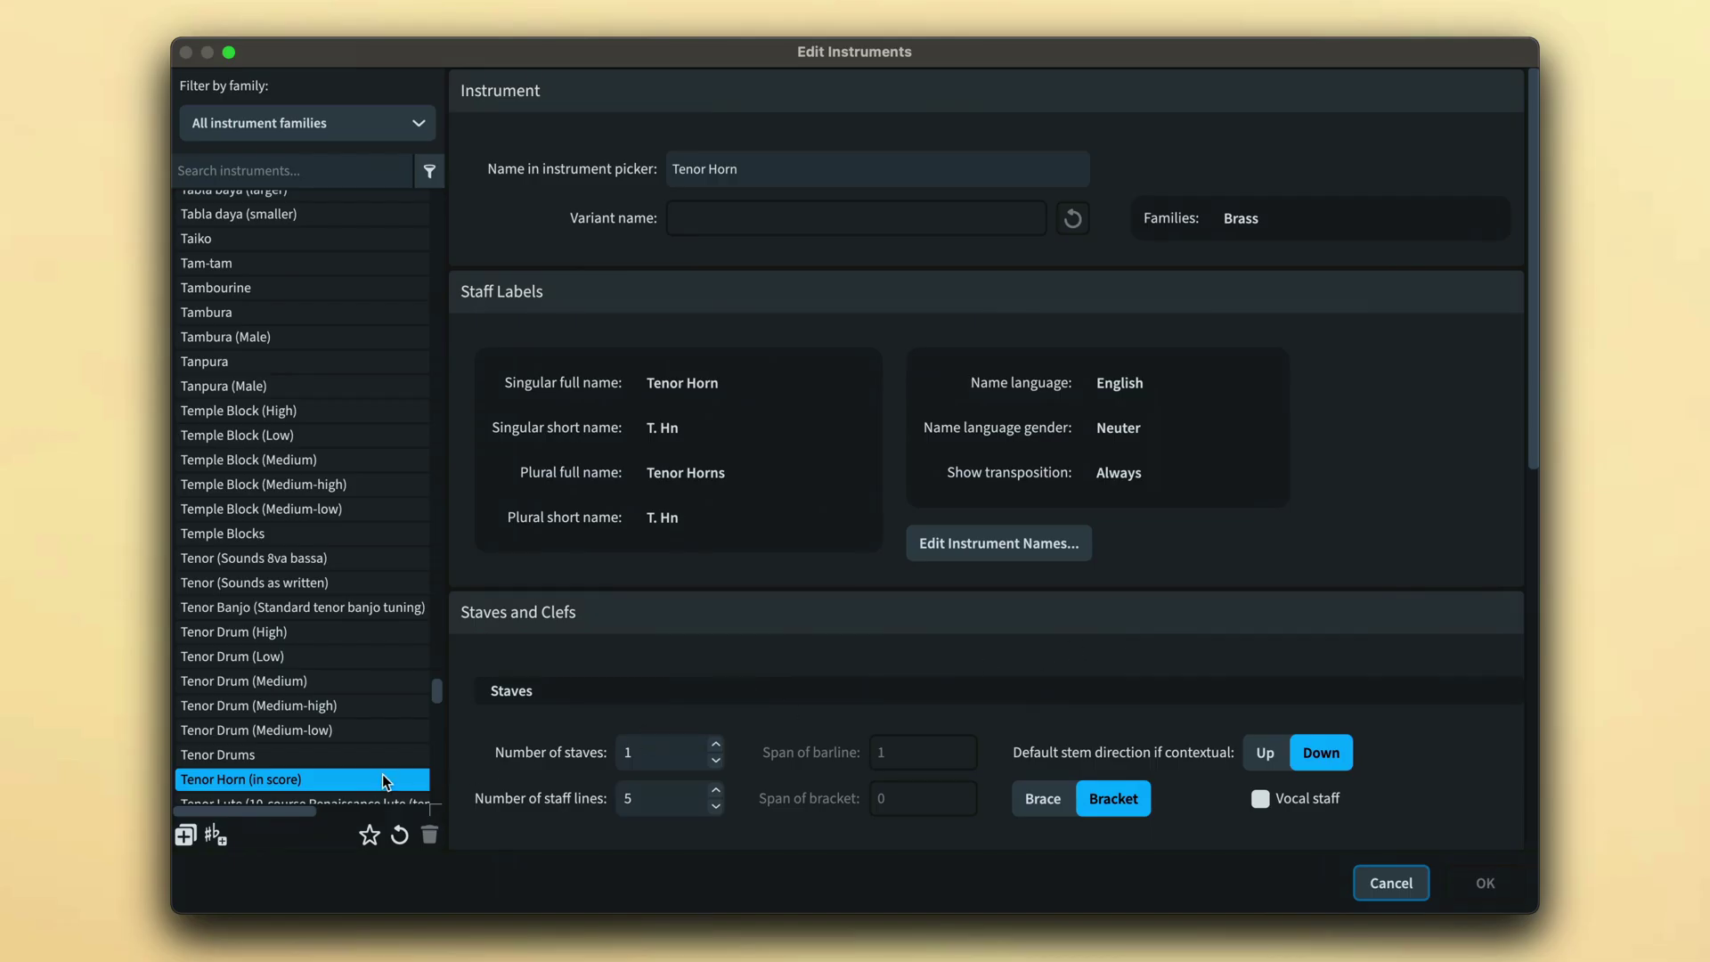
{"action": "left_click", "coordinate": [221, 844]}
{"action": "left_click_drag", "start_coordinate": [1536, 446], "coordinate": [1553, 843]}
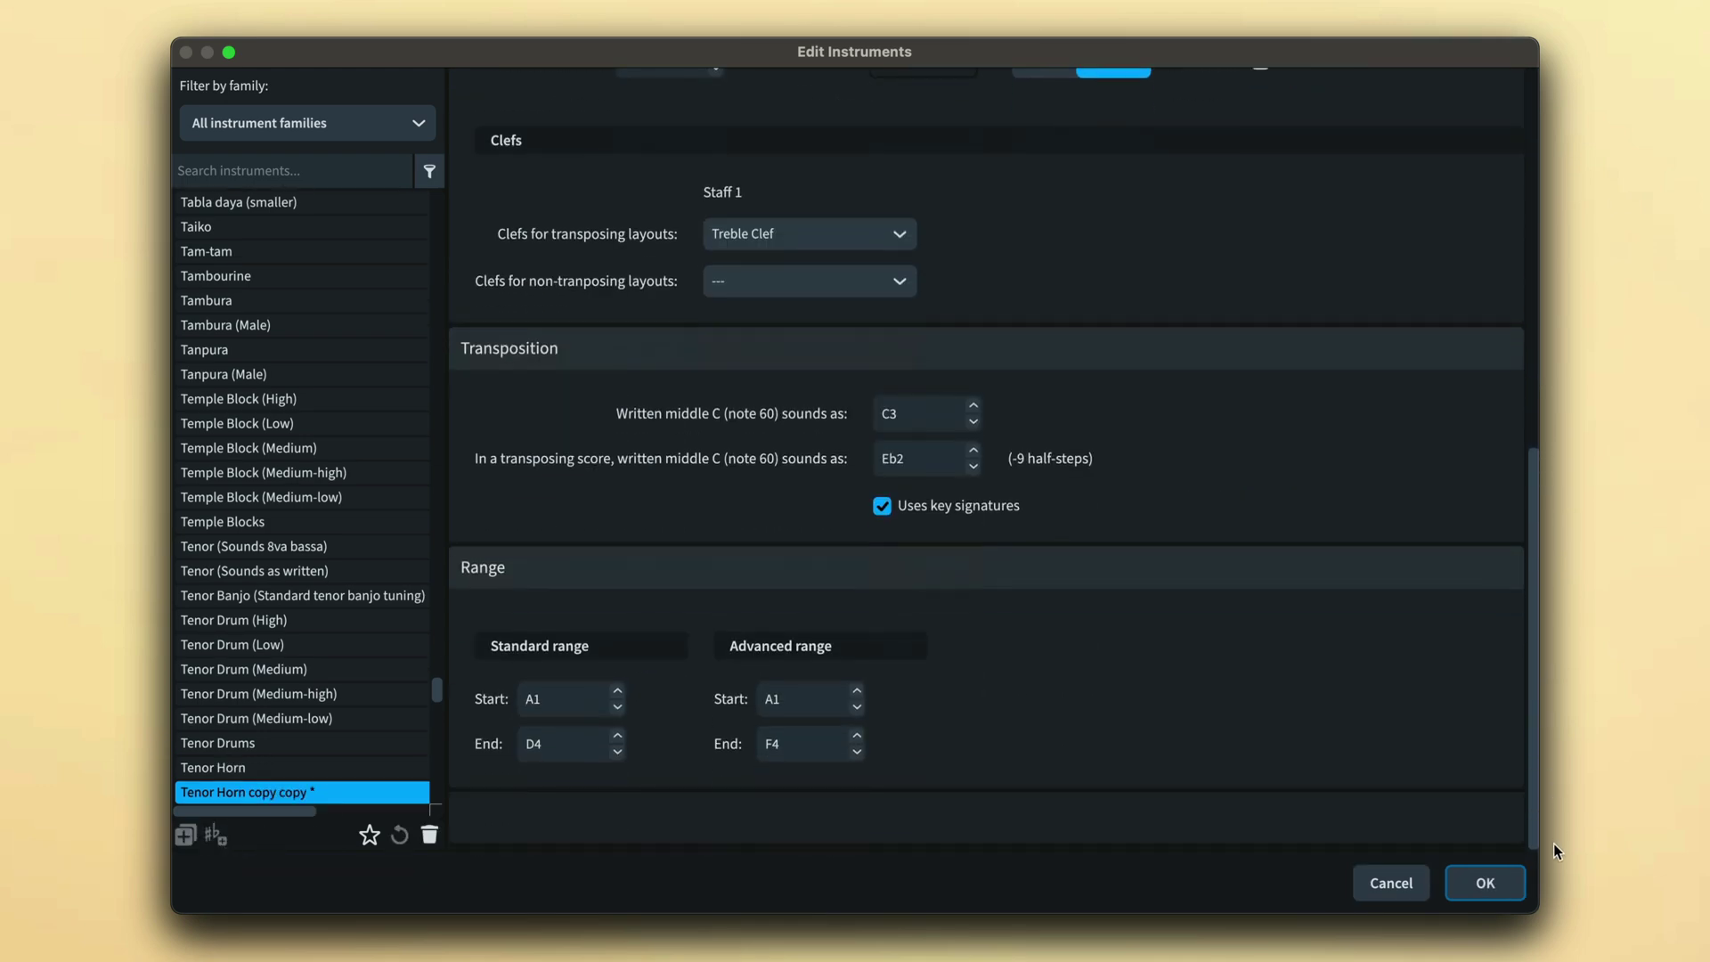
Step: Set the variant's transposition so written middle C sounds Bb2, name it B Flat, and save
{"action": "left_click", "coordinate": [973, 452]}
{"action": "left_click", "coordinate": [974, 452]}
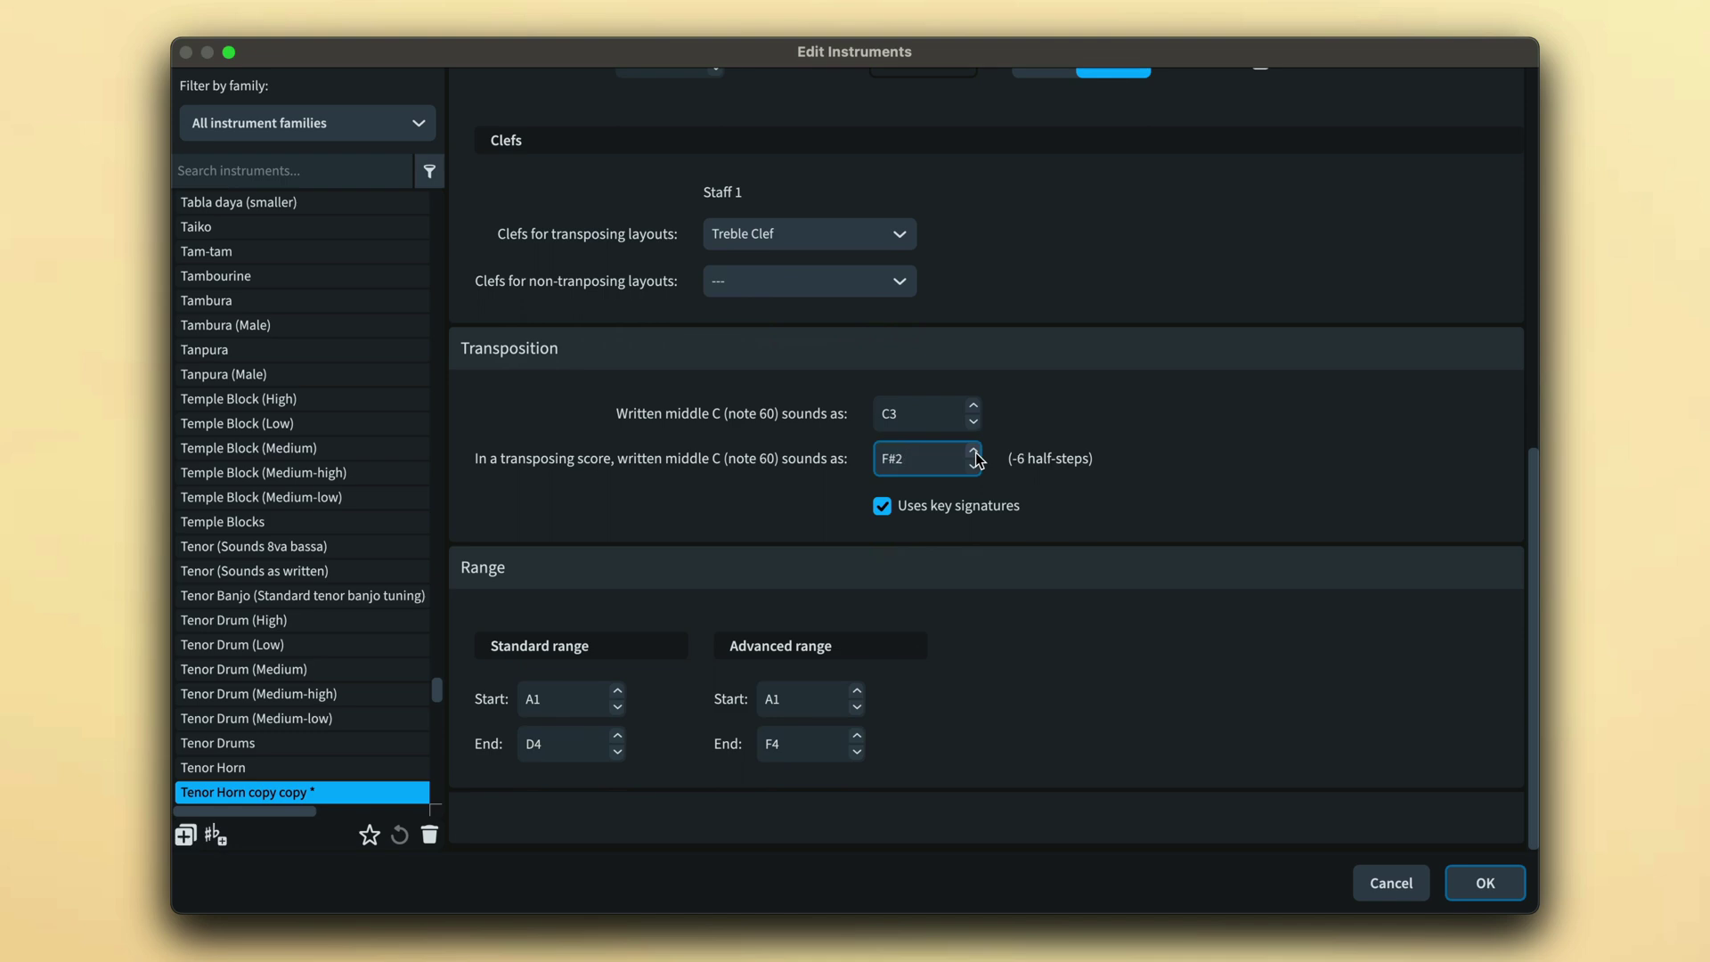
{"action": "left_click", "coordinate": [974, 452]}
{"action": "left_click", "coordinate": [974, 451]}
{"action": "left_click", "coordinate": [974, 451]}
{"action": "left_click", "coordinate": [974, 452]}
{"action": "left_click", "coordinate": [974, 451]}
{"action": "left_click_drag", "start_coordinate": [1531, 574], "coordinate": [1512, 175]}
{"action": "left_click", "coordinate": [943, 223]}
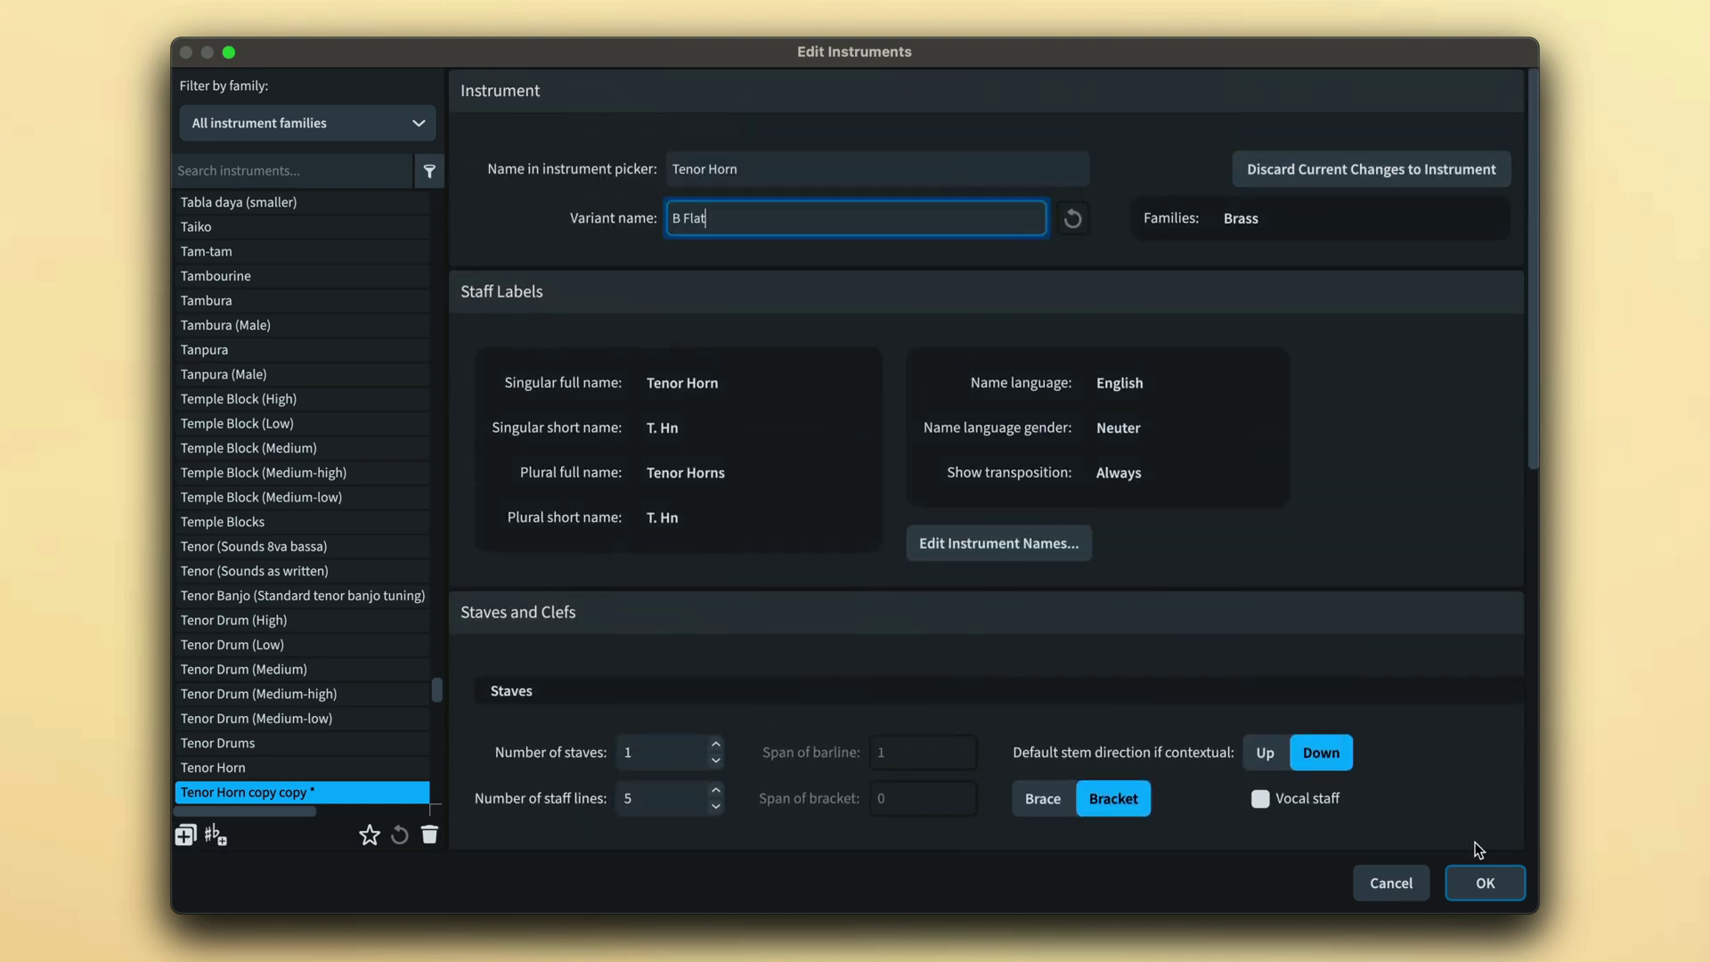
{"action": "left_click", "coordinate": [1485, 883]}
Step: Add a new solo player playing Tenor Horn in B Flat
{"action": "left_click", "coordinate": [214, 858]}
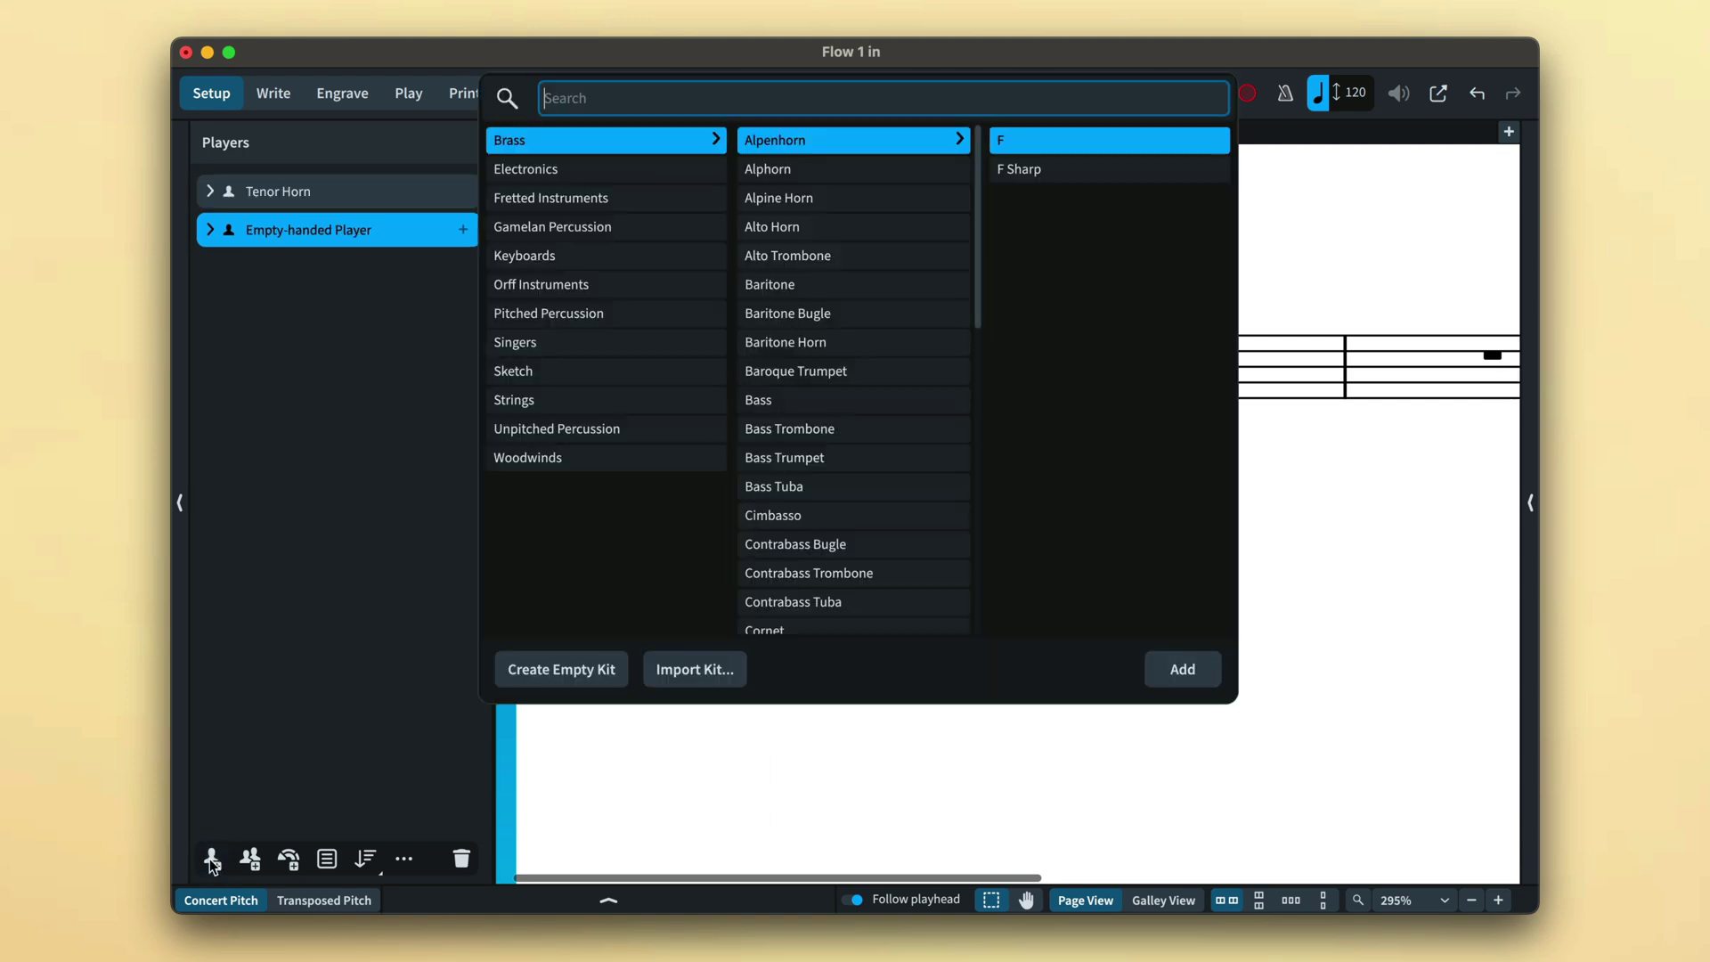
{"action": "type", "text": "tenor horn"}
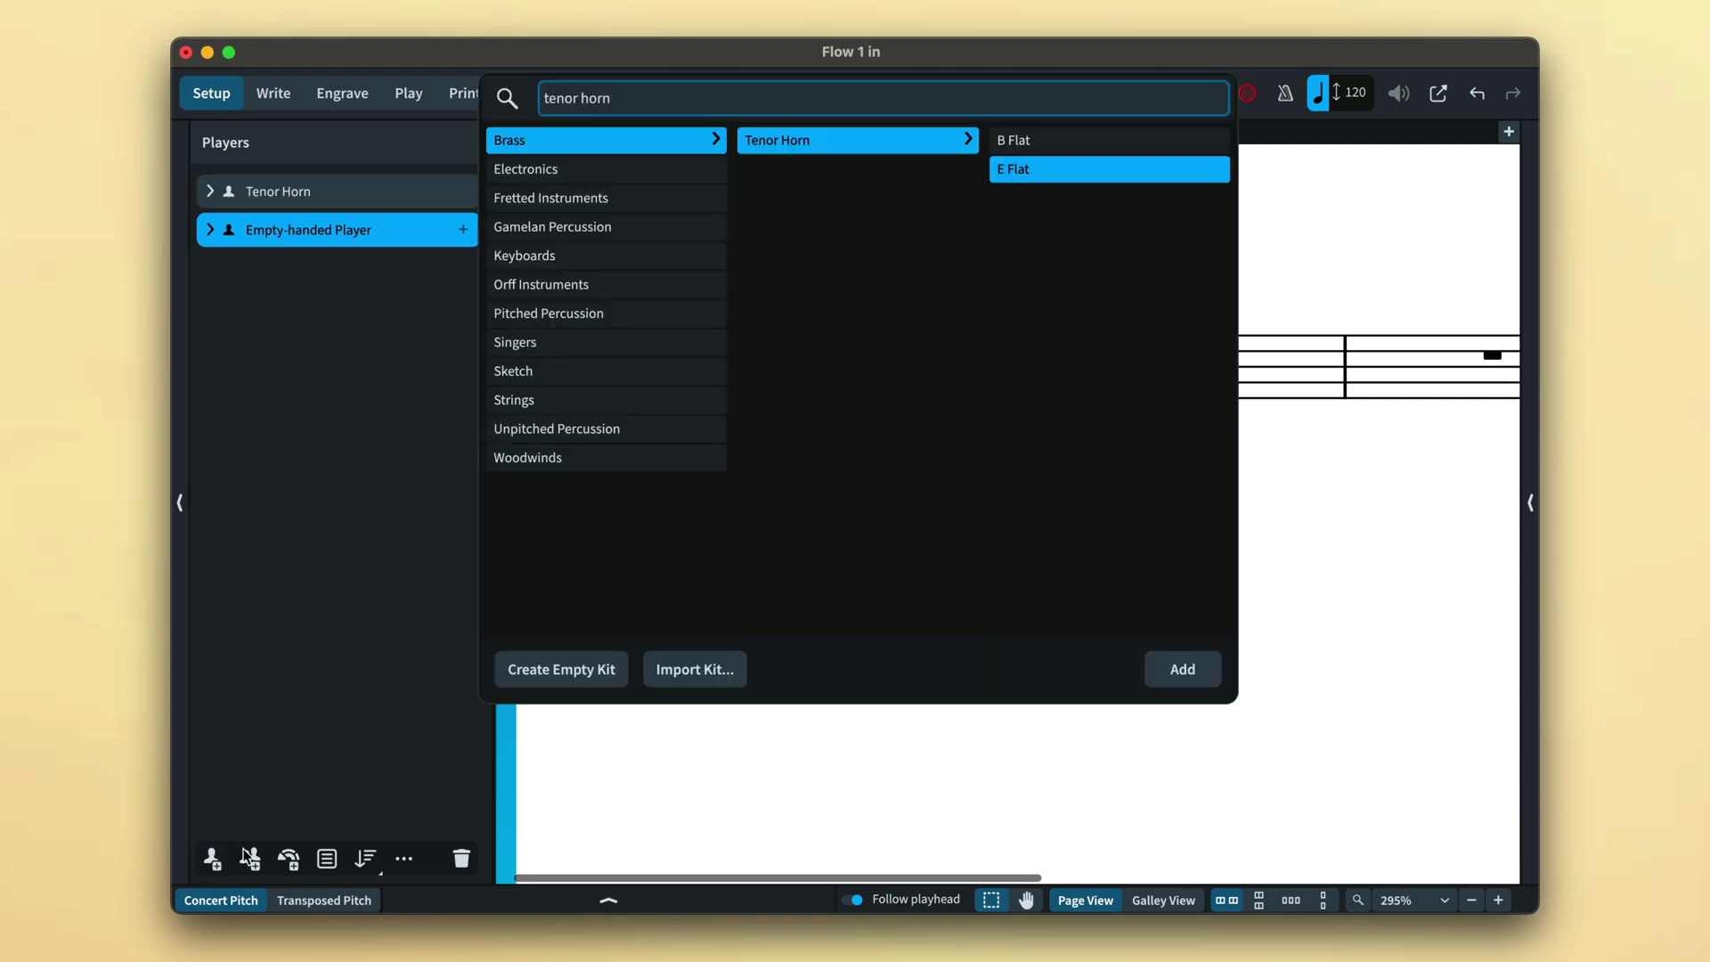
{"action": "double_click", "coordinate": [1060, 143]}
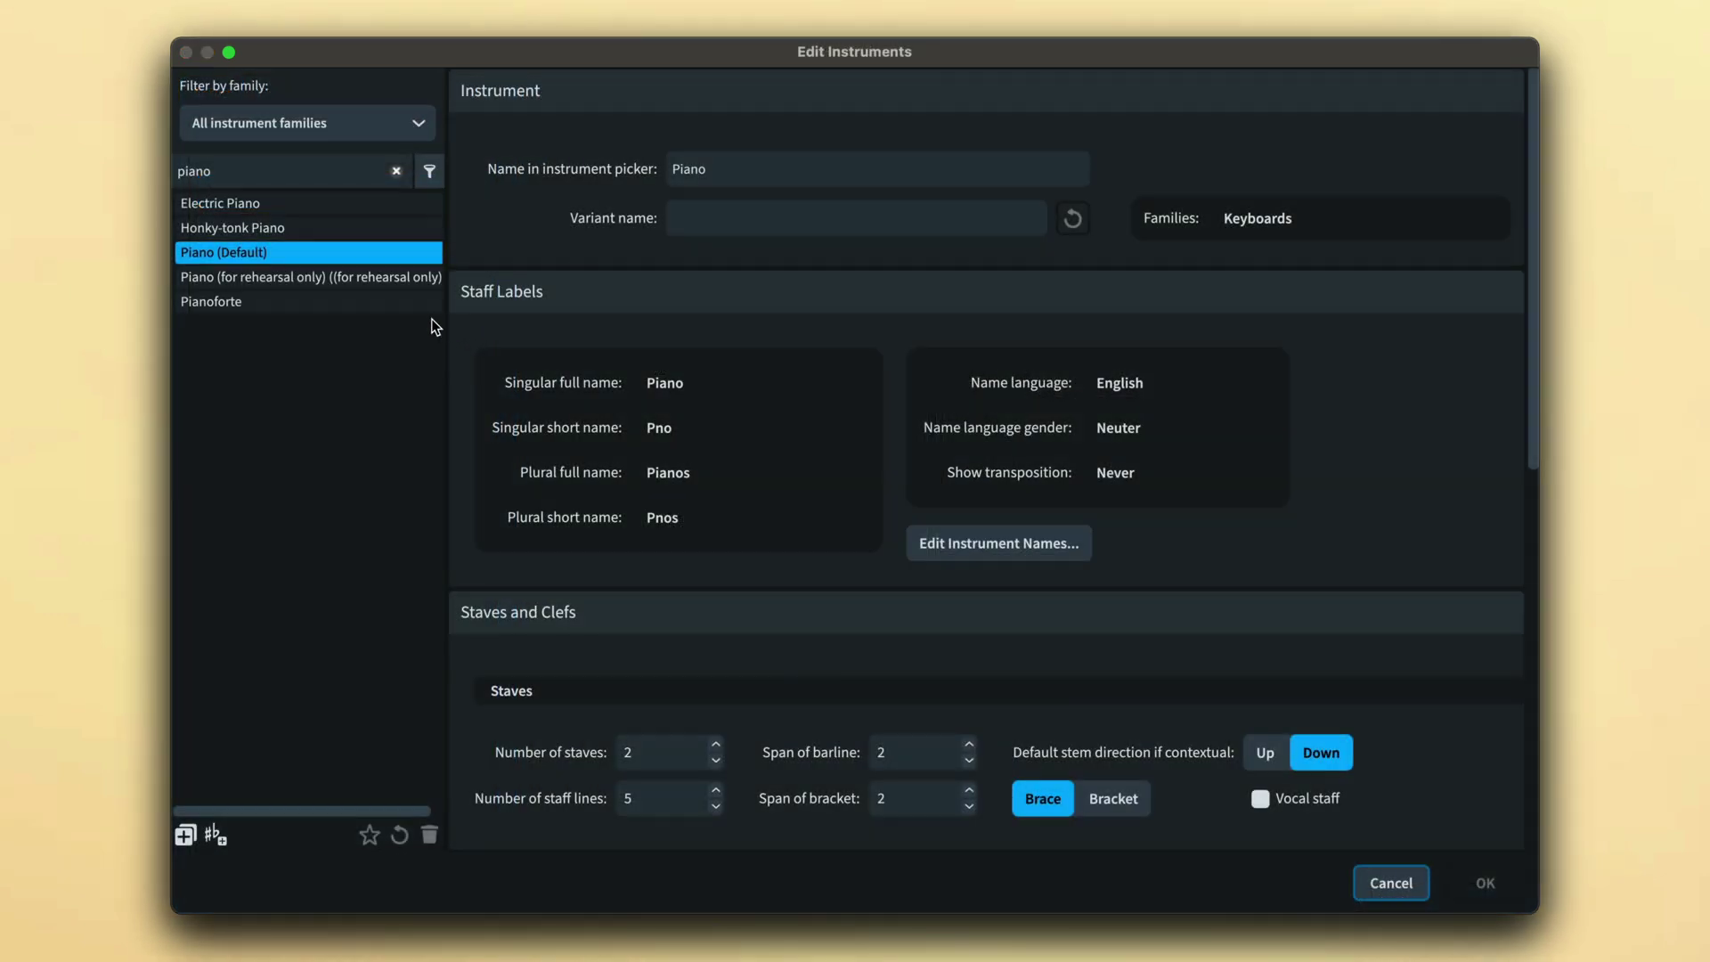
Step: Inspect the Piano (for rehearsal only) variant, then add a solo player playing that piano
{"action": "left_click", "coordinate": [398, 280]}
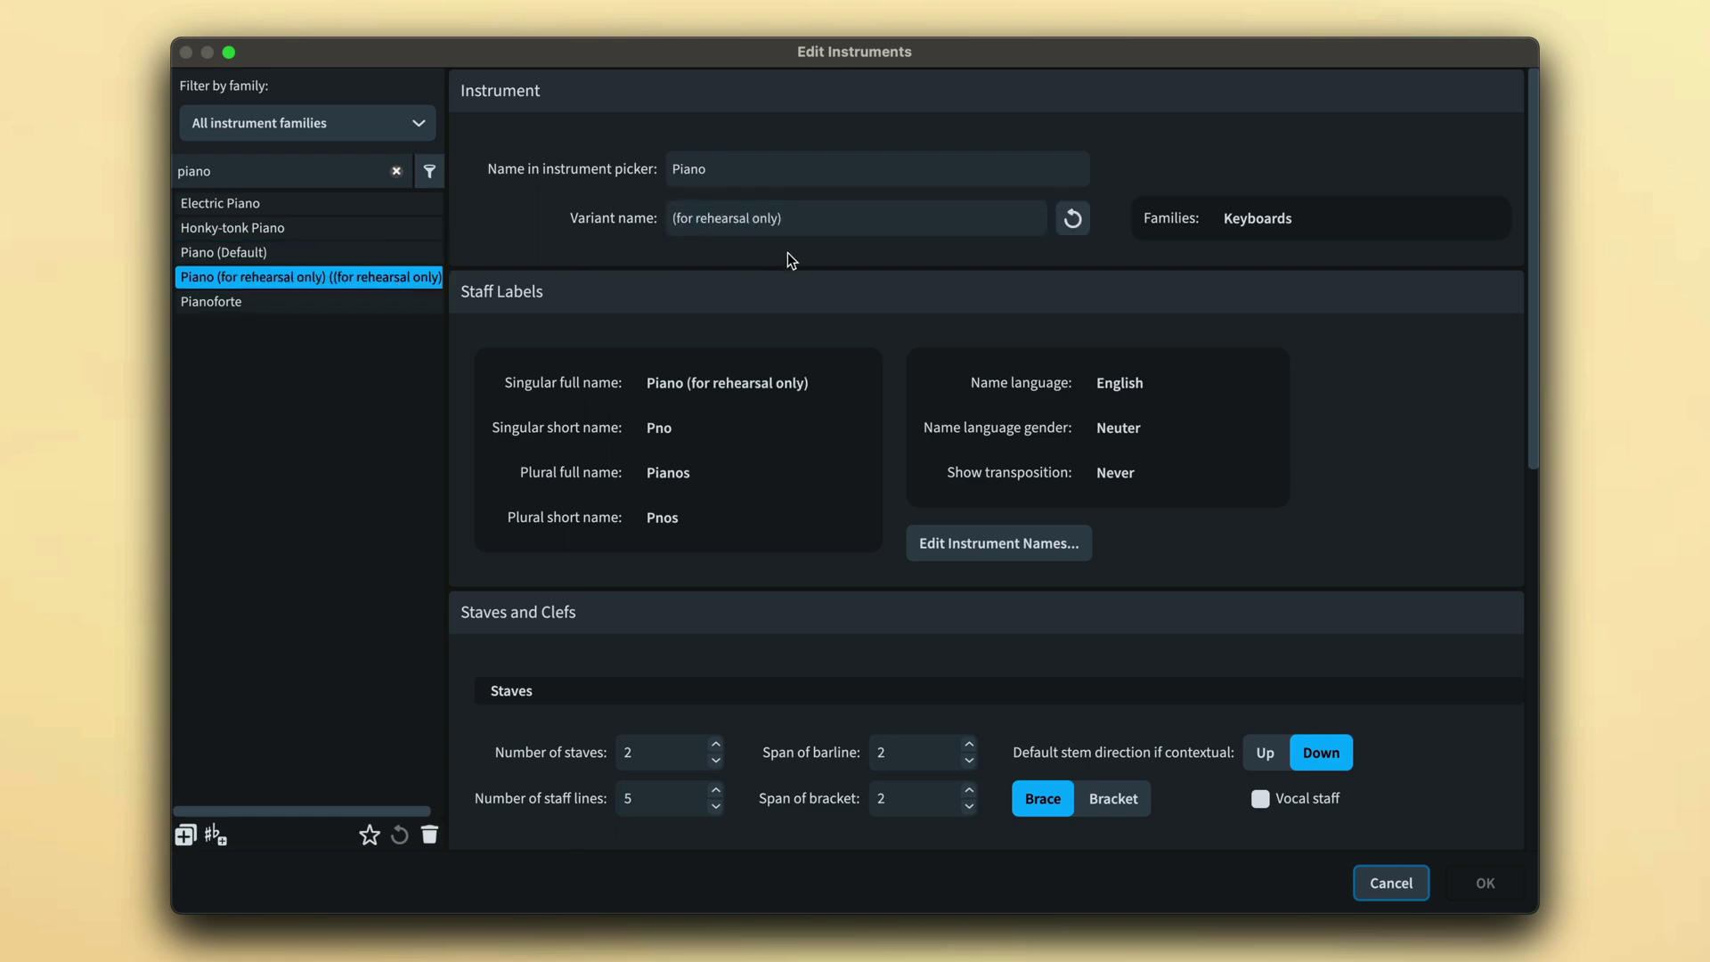
{"action": "left_click", "coordinate": [1383, 882]}
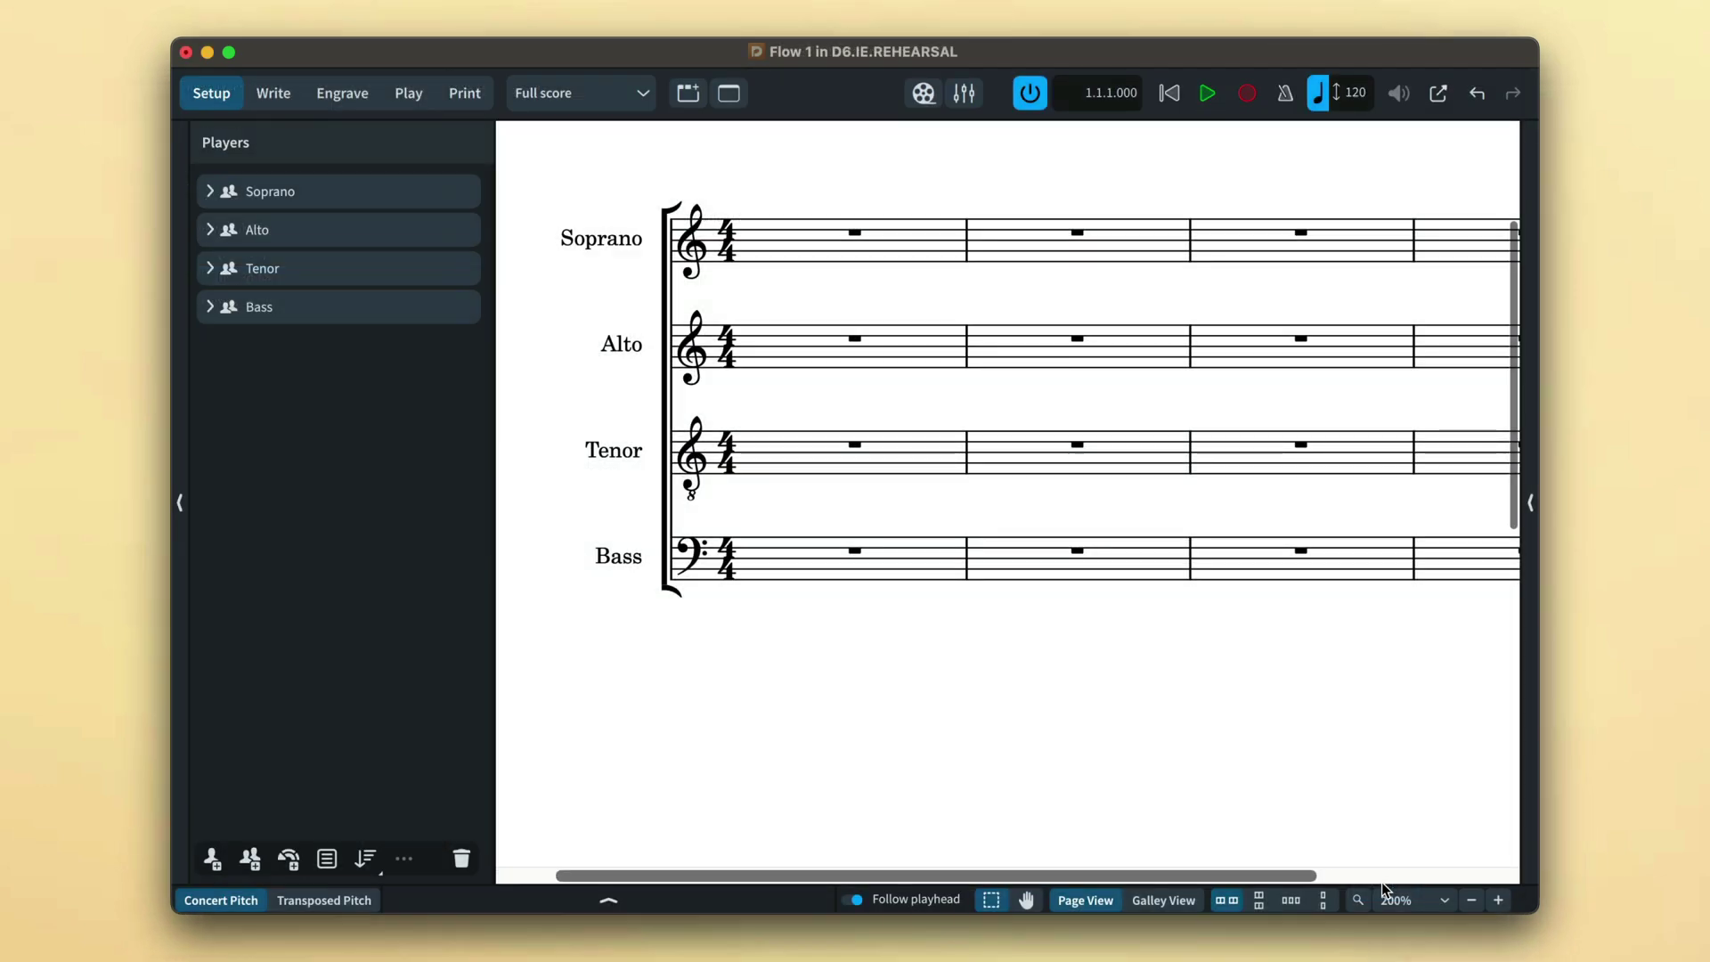
{"action": "key", "text": "shift+p"}
{"action": "type", "text": "piano"}
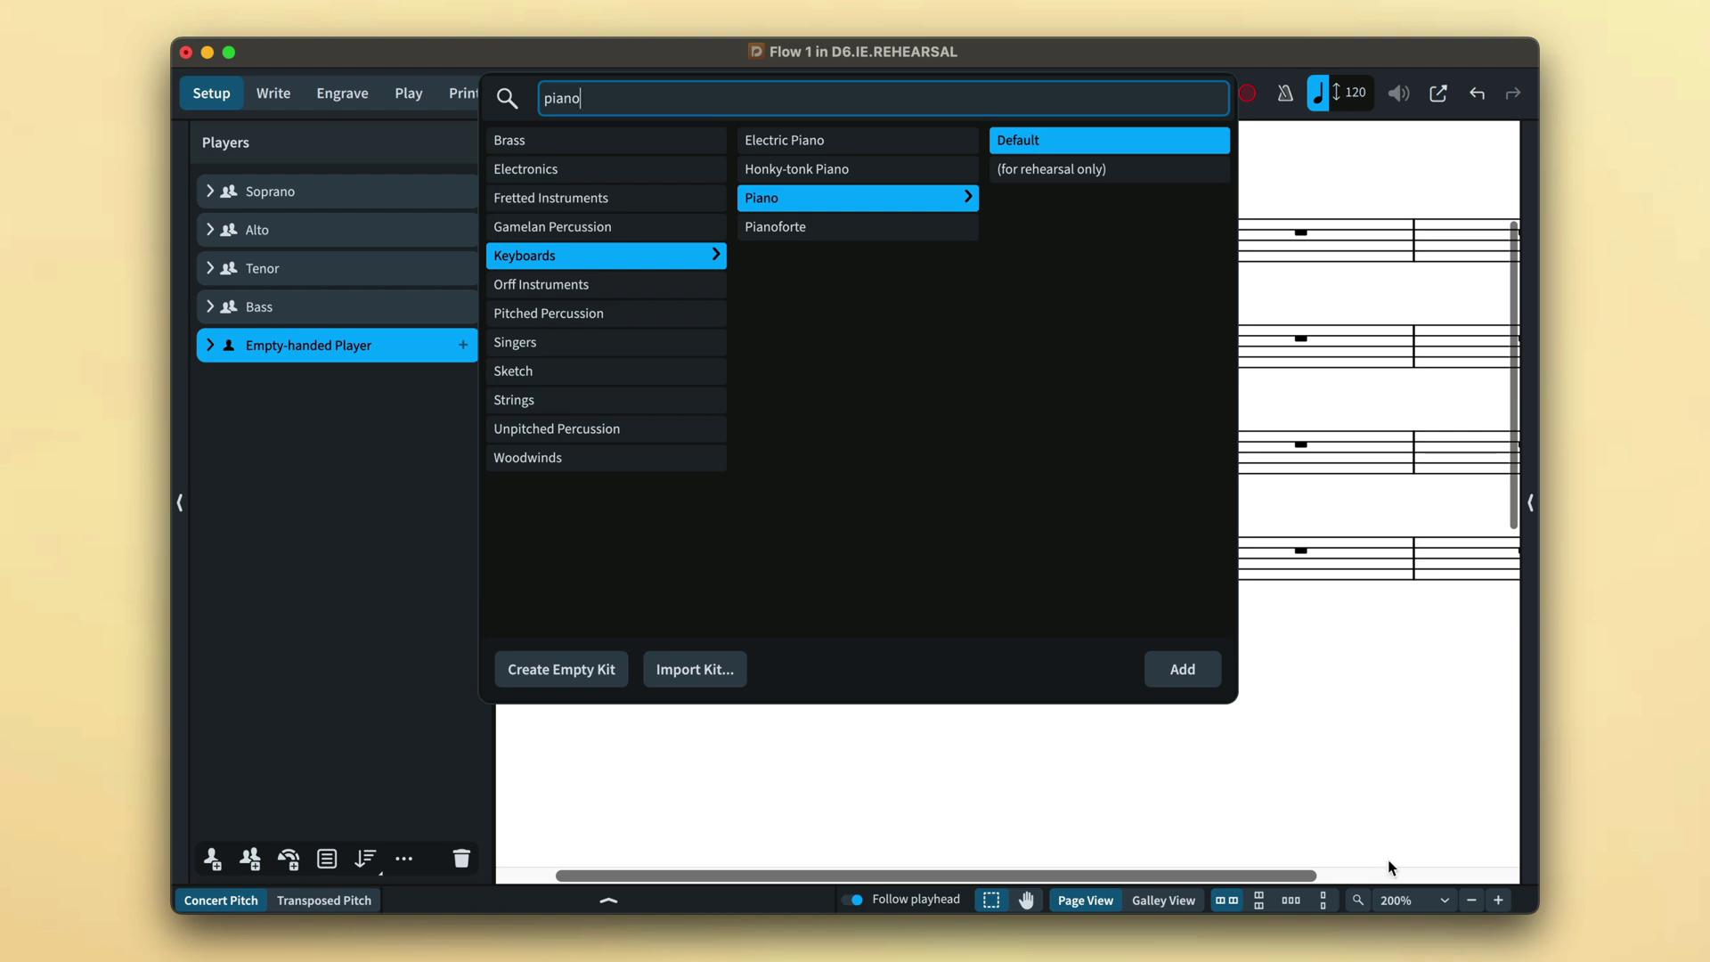
{"action": "double_click", "coordinate": [1174, 169]}
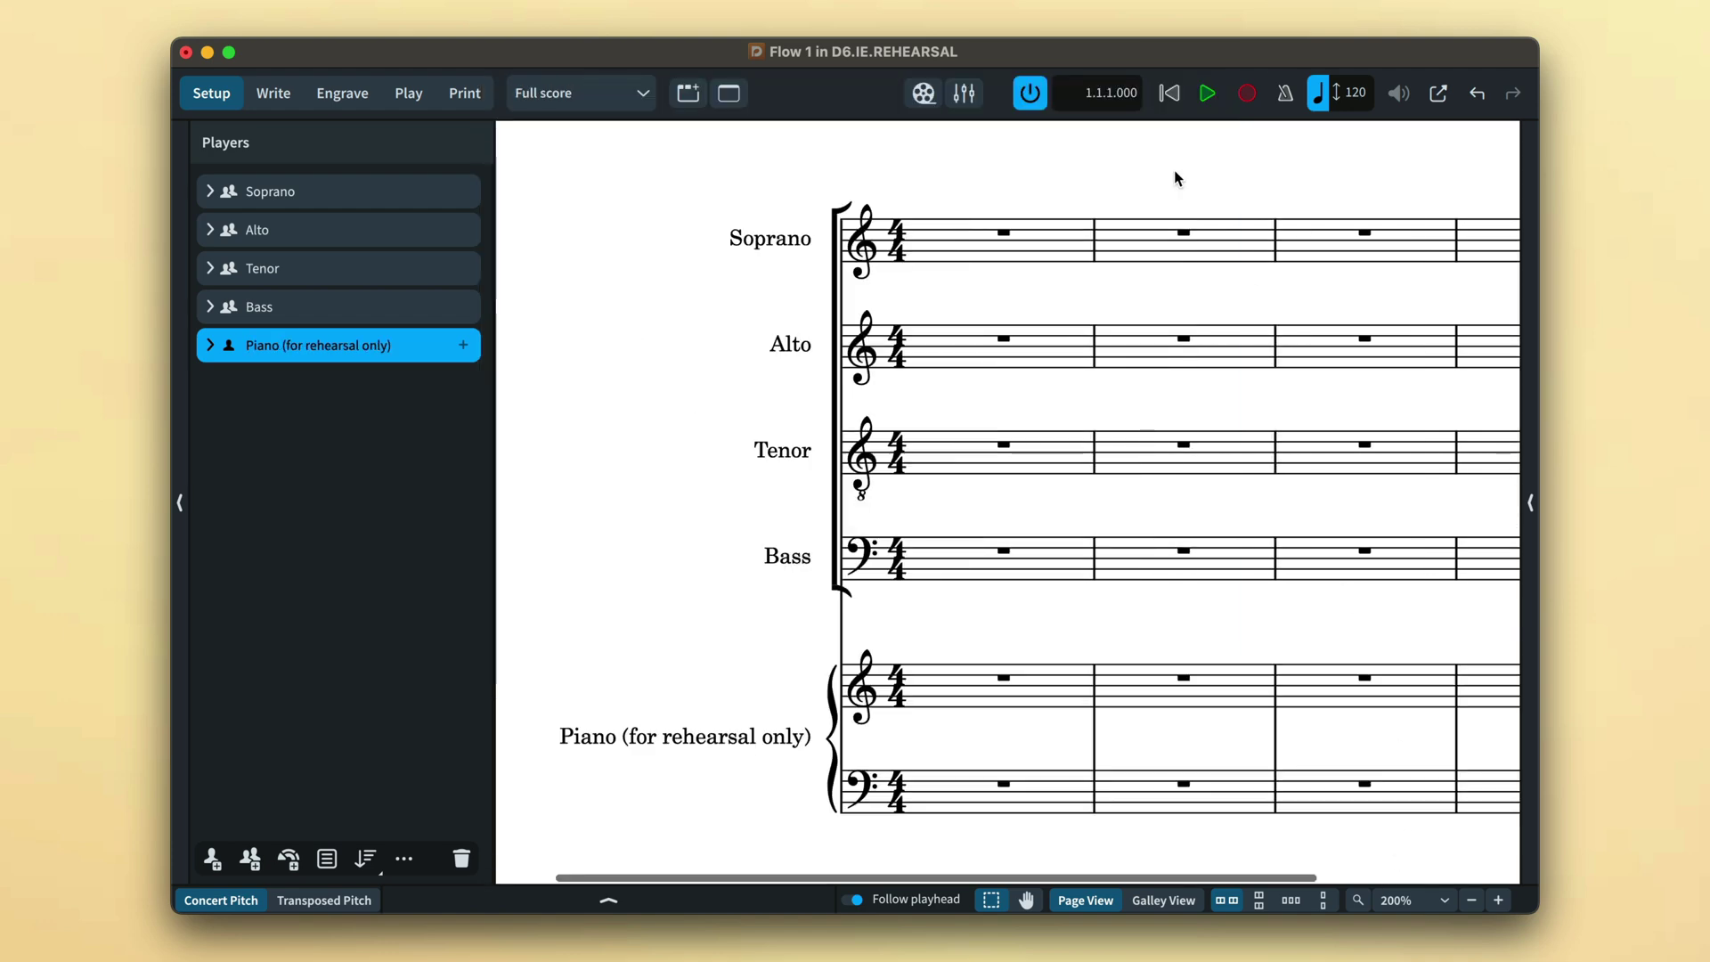